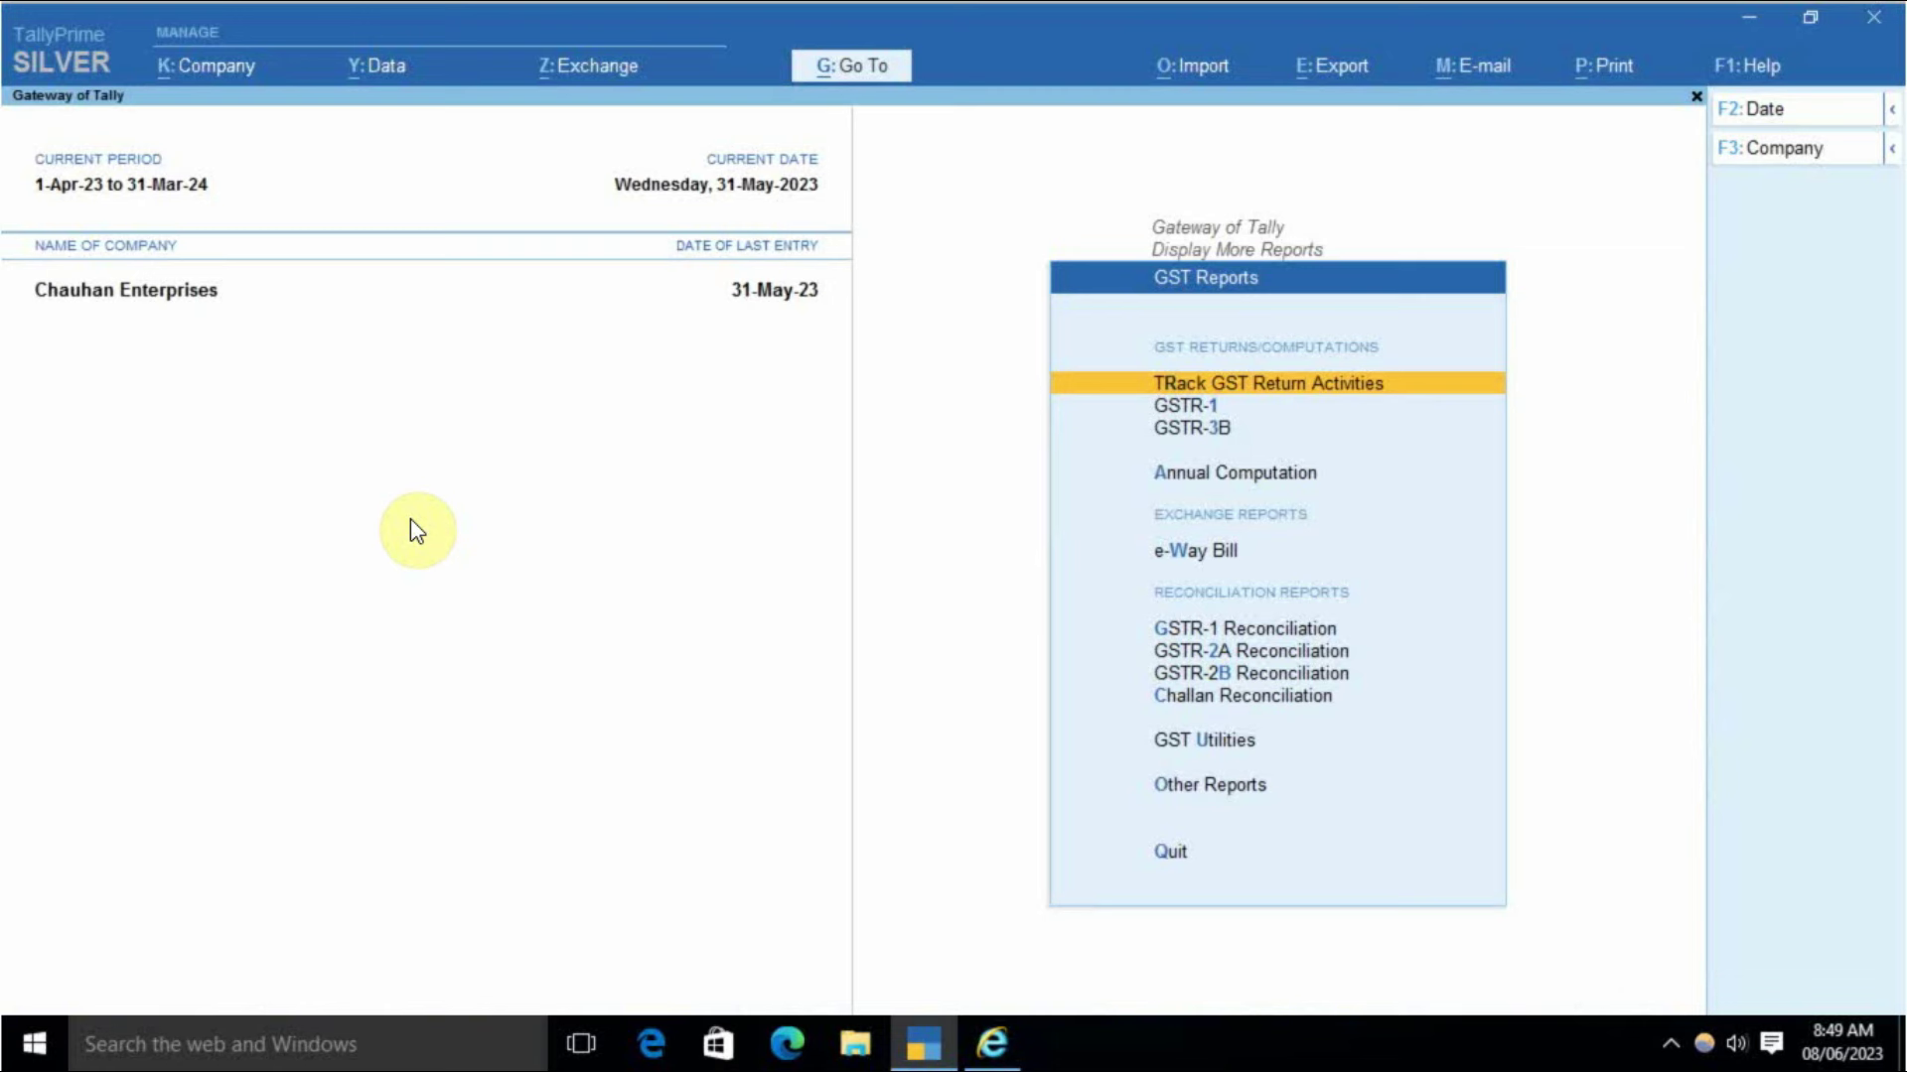
Open the GSTR-1 report and set its period from 1-5-2023 to 31-5-2023
{"action": "key", "text": "Return"}
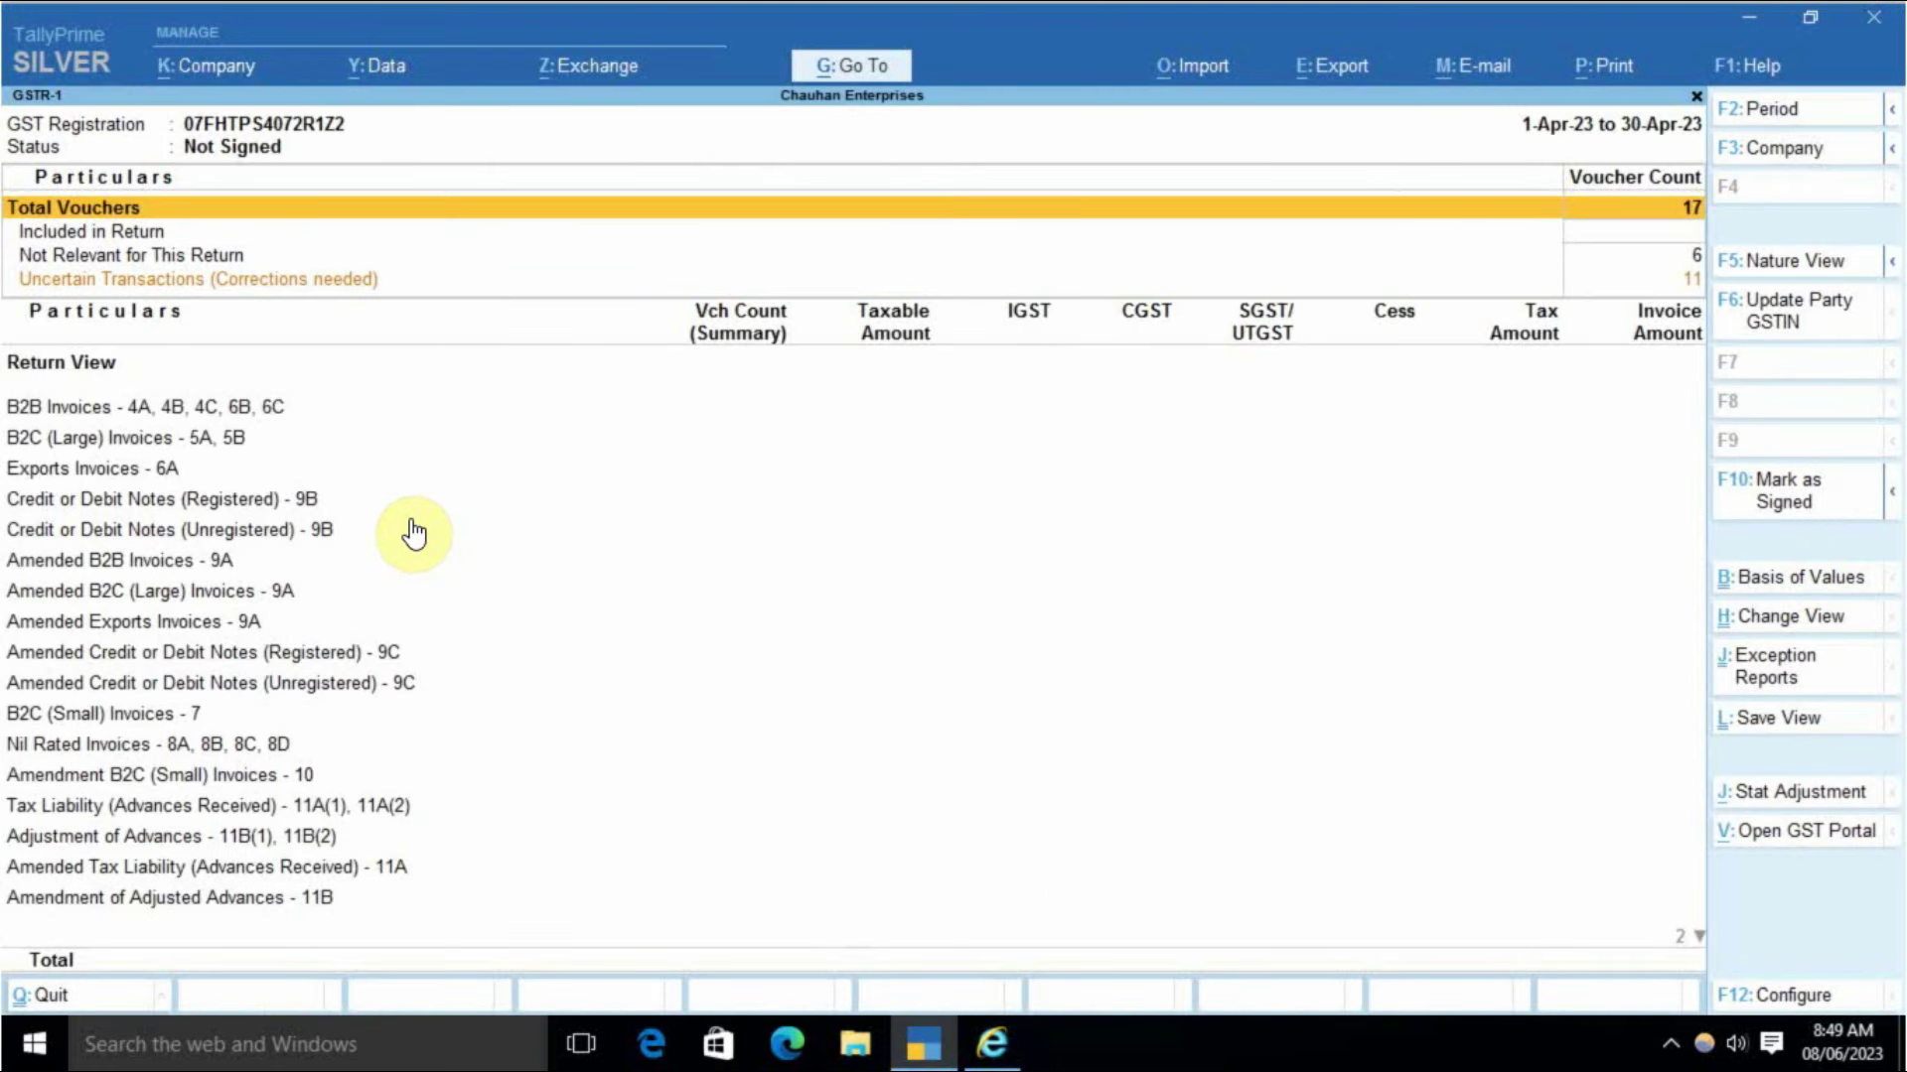
{"action": "key", "text": "F2"}
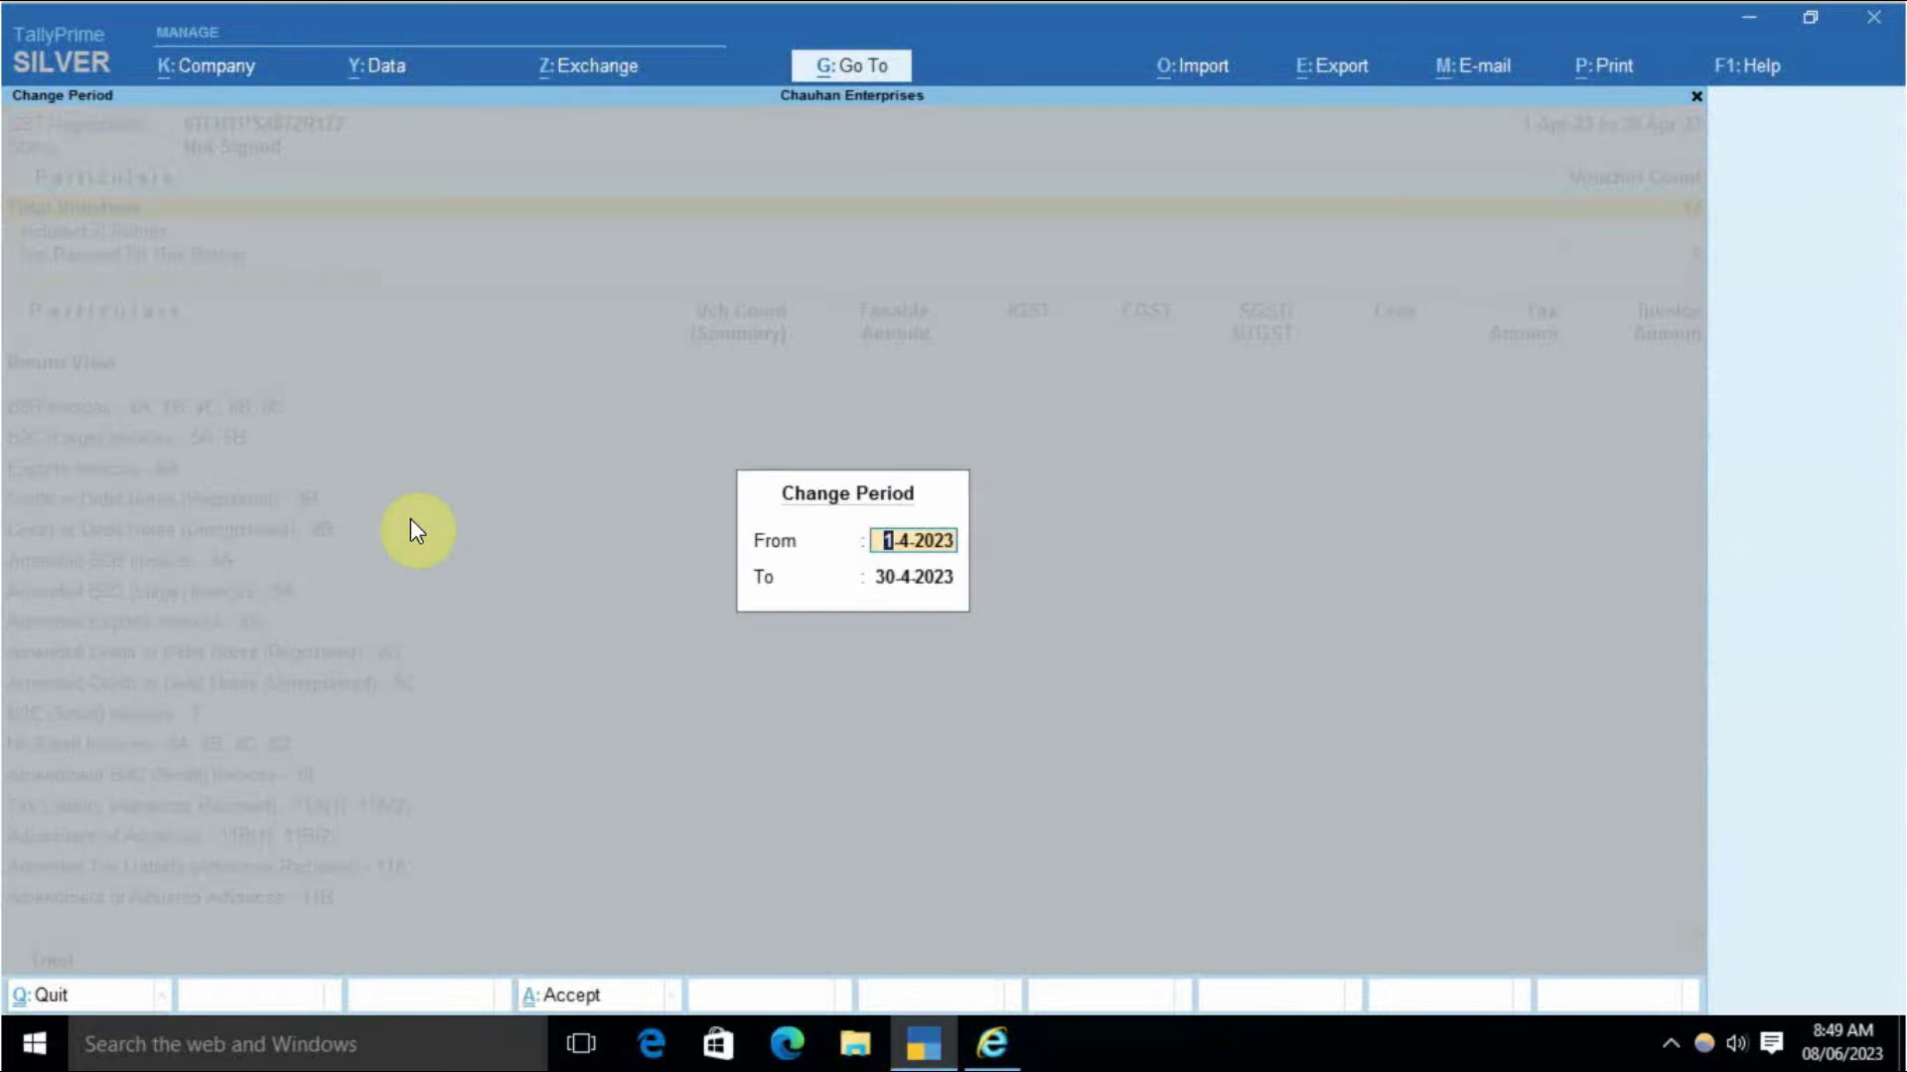
{"action": "type", "text": "1-5-2023"}
{"action": "key", "text": "Return"}
{"action": "type", "text": "31-5-2023"}
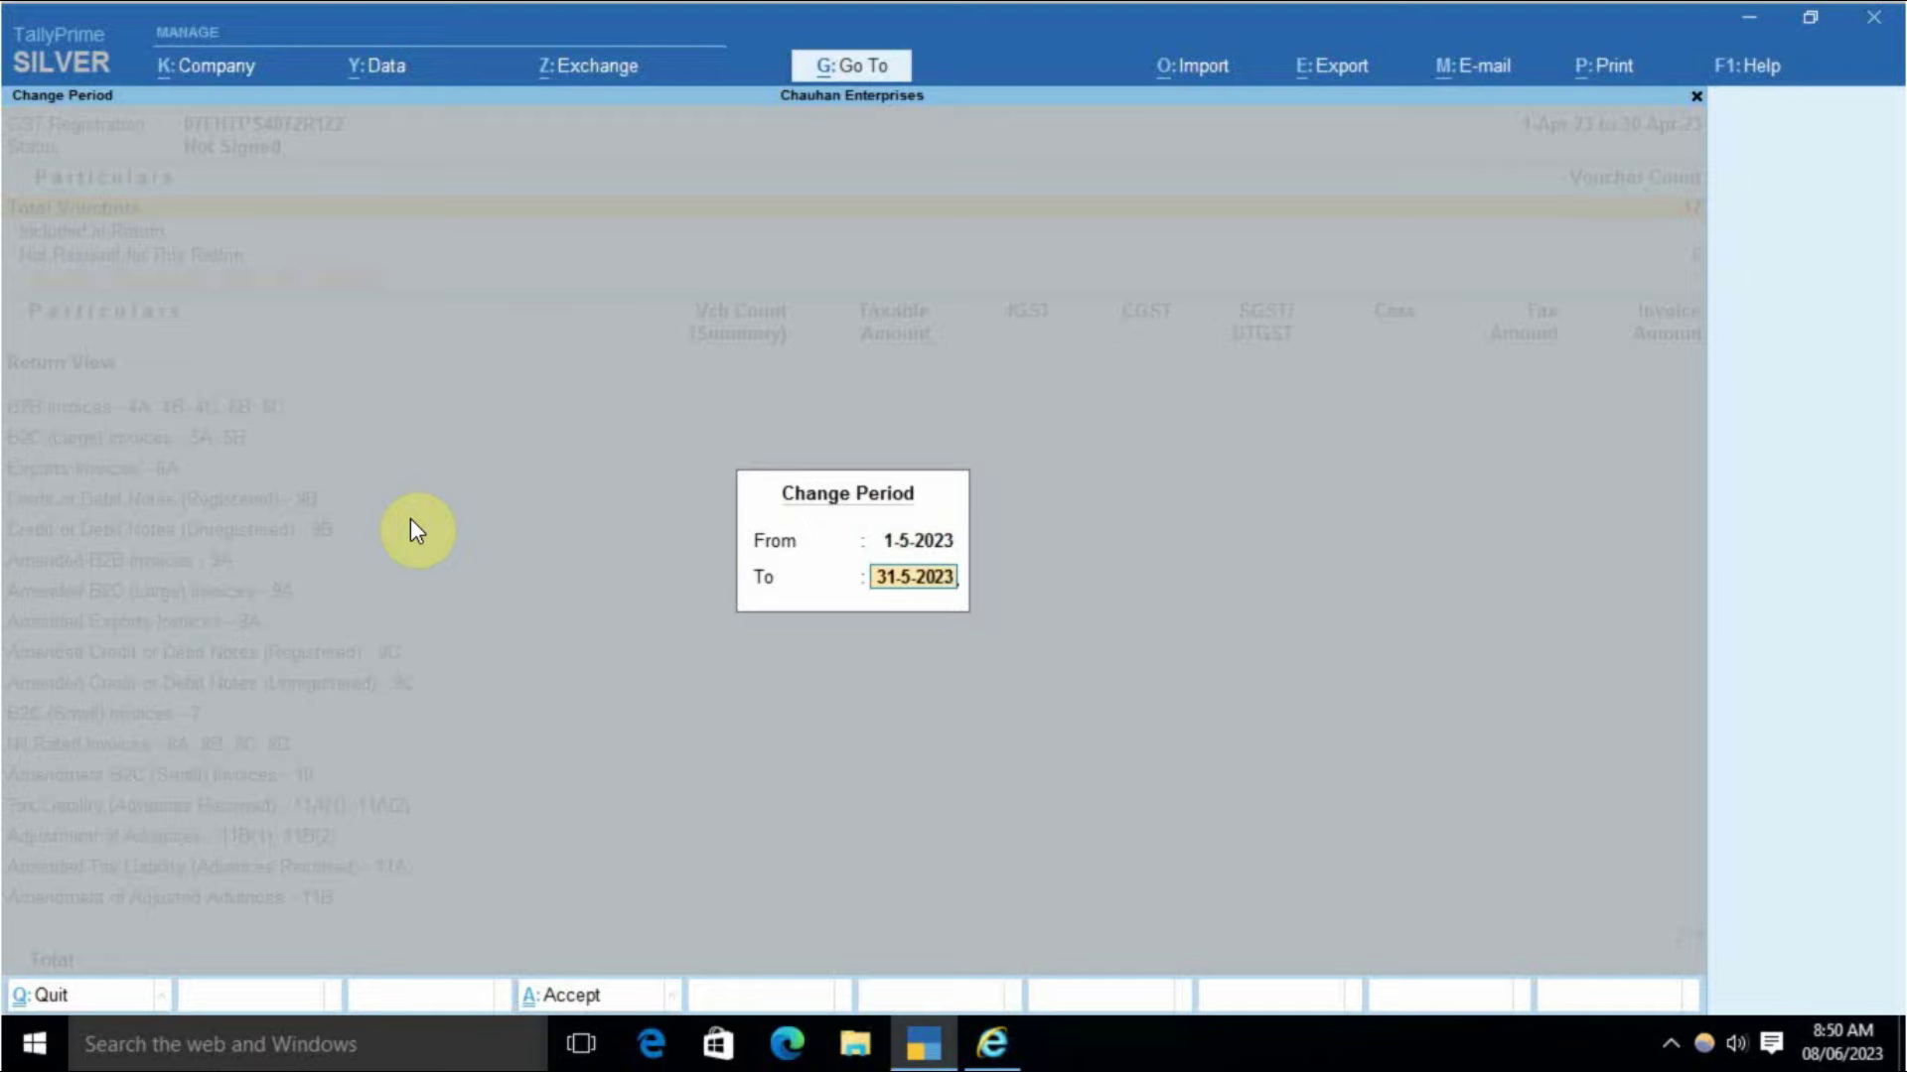
{"action": "key", "text": "Return"}
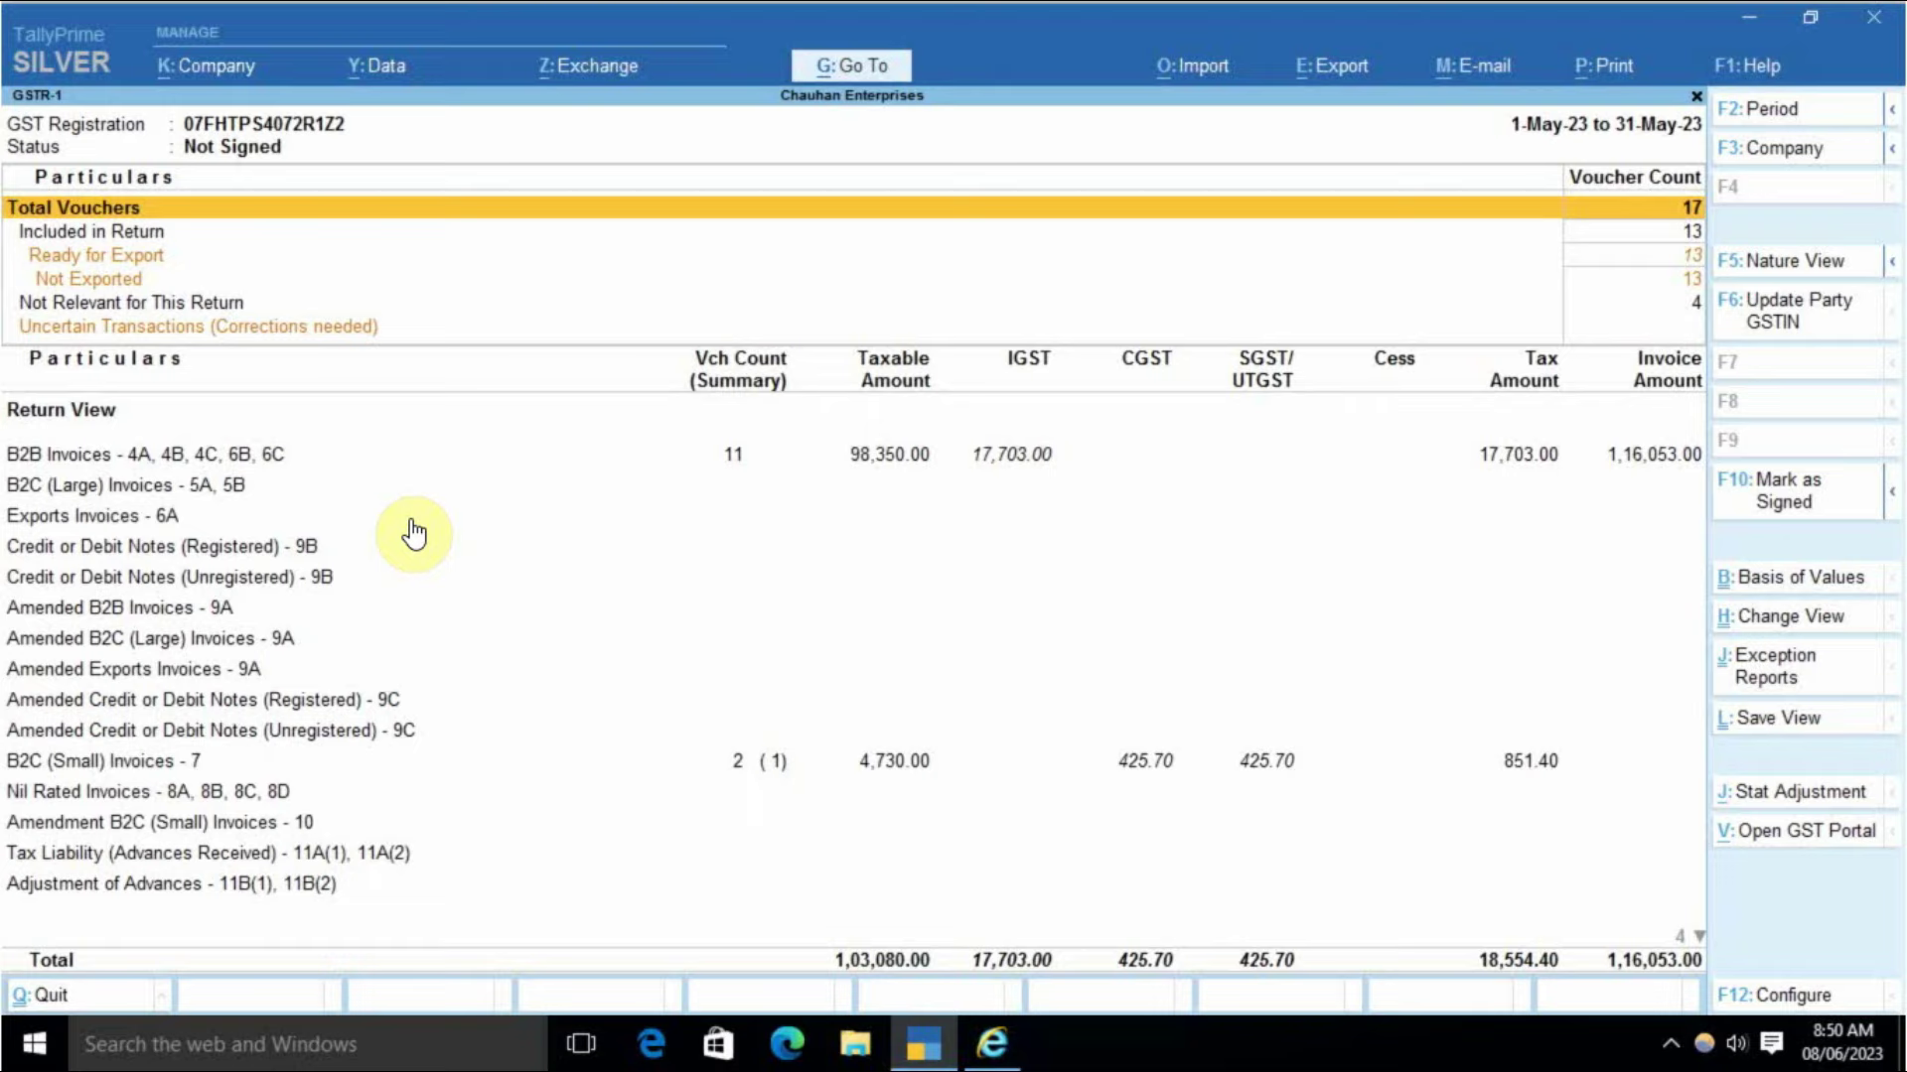
Examine the voucher count rows and the return view sections of the May GSTR-1 report
{"action": "key", "text": "Down"}
{"action": "key", "text": "Down"}
{"action": "key", "text": "Down"}
{"action": "key", "text": "Down"}
{"action": "key", "text": "Down"}
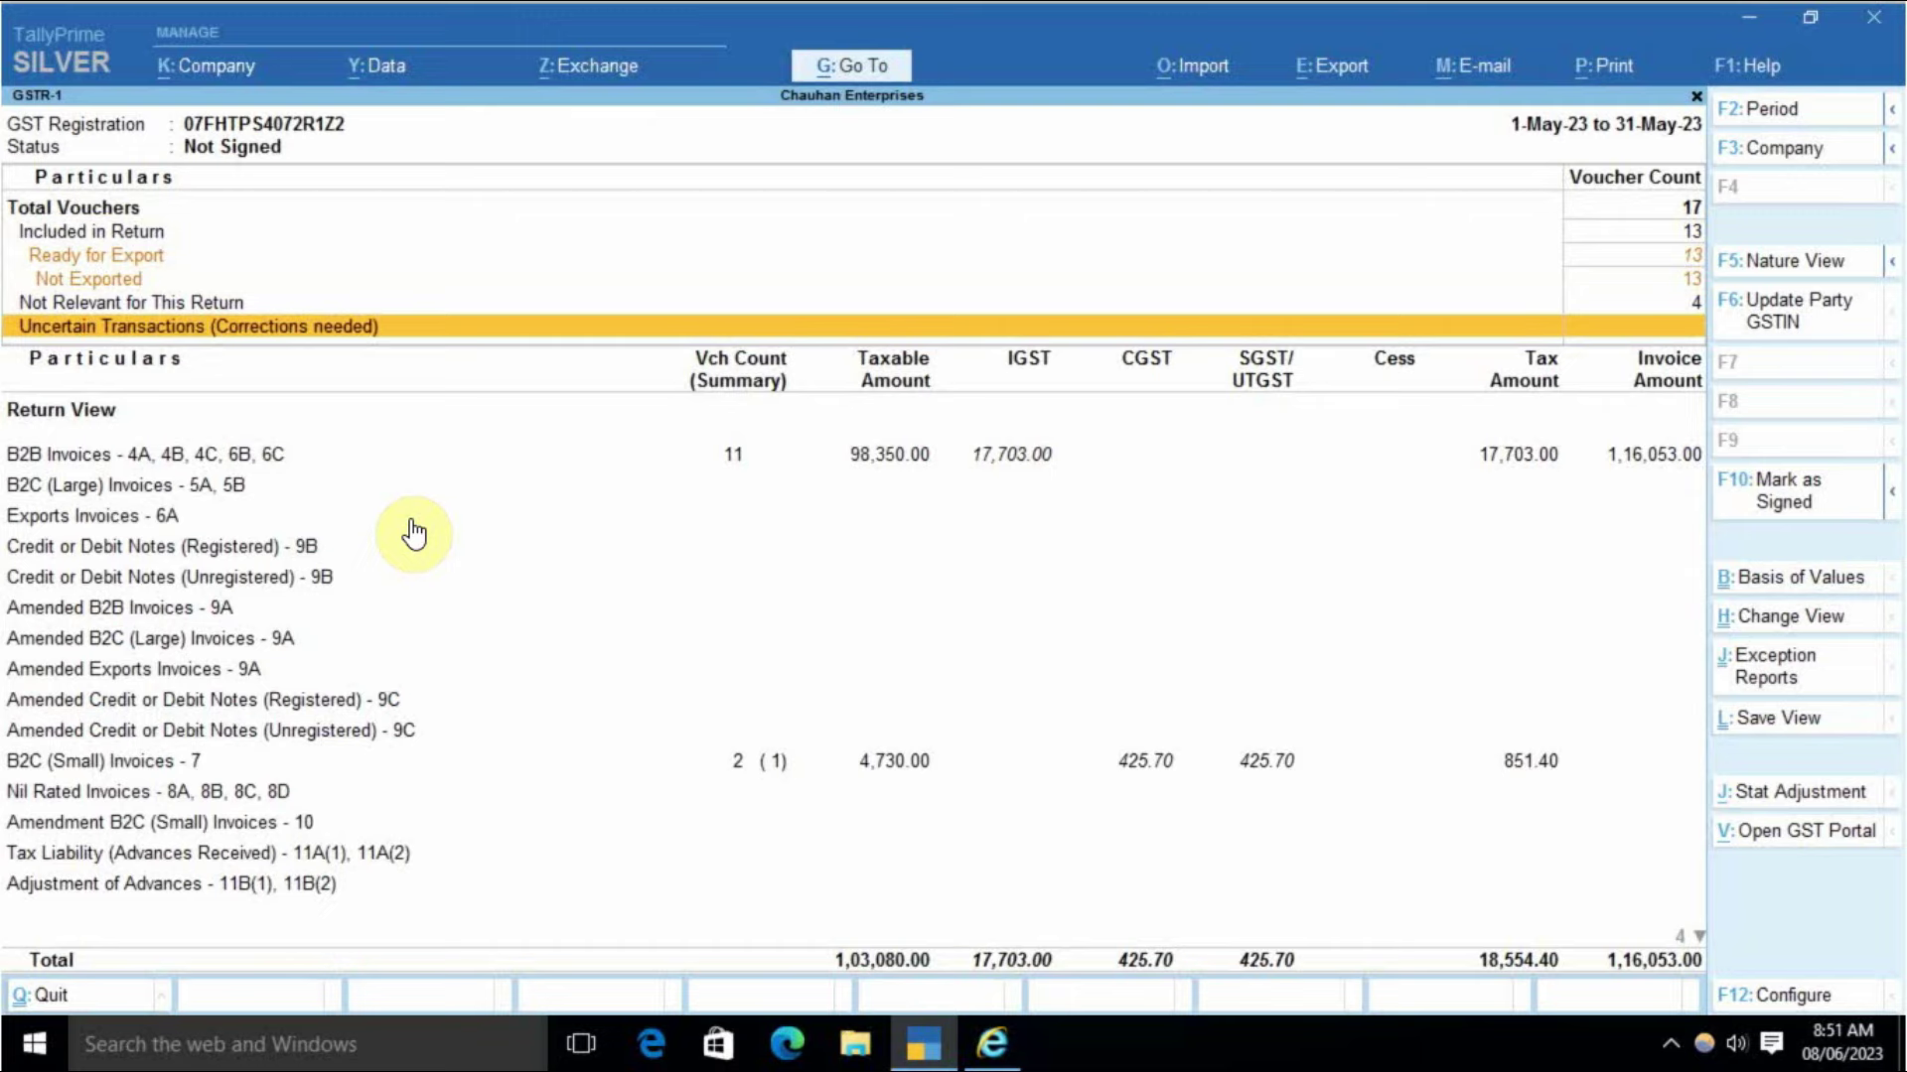
{"action": "key", "text": "Down"}
{"action": "key", "text": "Down"}
{"action": "key", "text": "Down"}
{"action": "key", "text": "Down"}
{"action": "key", "text": "Down"}
{"action": "key", "text": "Down"}
{"action": "key", "text": "Down"}
{"action": "key", "text": "Down"}
{"action": "key", "text": "Down"}
{"action": "key", "text": "Down"}
{"action": "key", "text": "Down"}
{"action": "key", "text": "Down"}
{"action": "key", "text": "Down"}
{"action": "key", "text": "Down"}
{"action": "key", "text": "Down"}
{"action": "key", "text": "Down"}
{"action": "key", "text": "Down"}
{"action": "key", "text": "Down"}
{"action": "key", "text": "Down"}
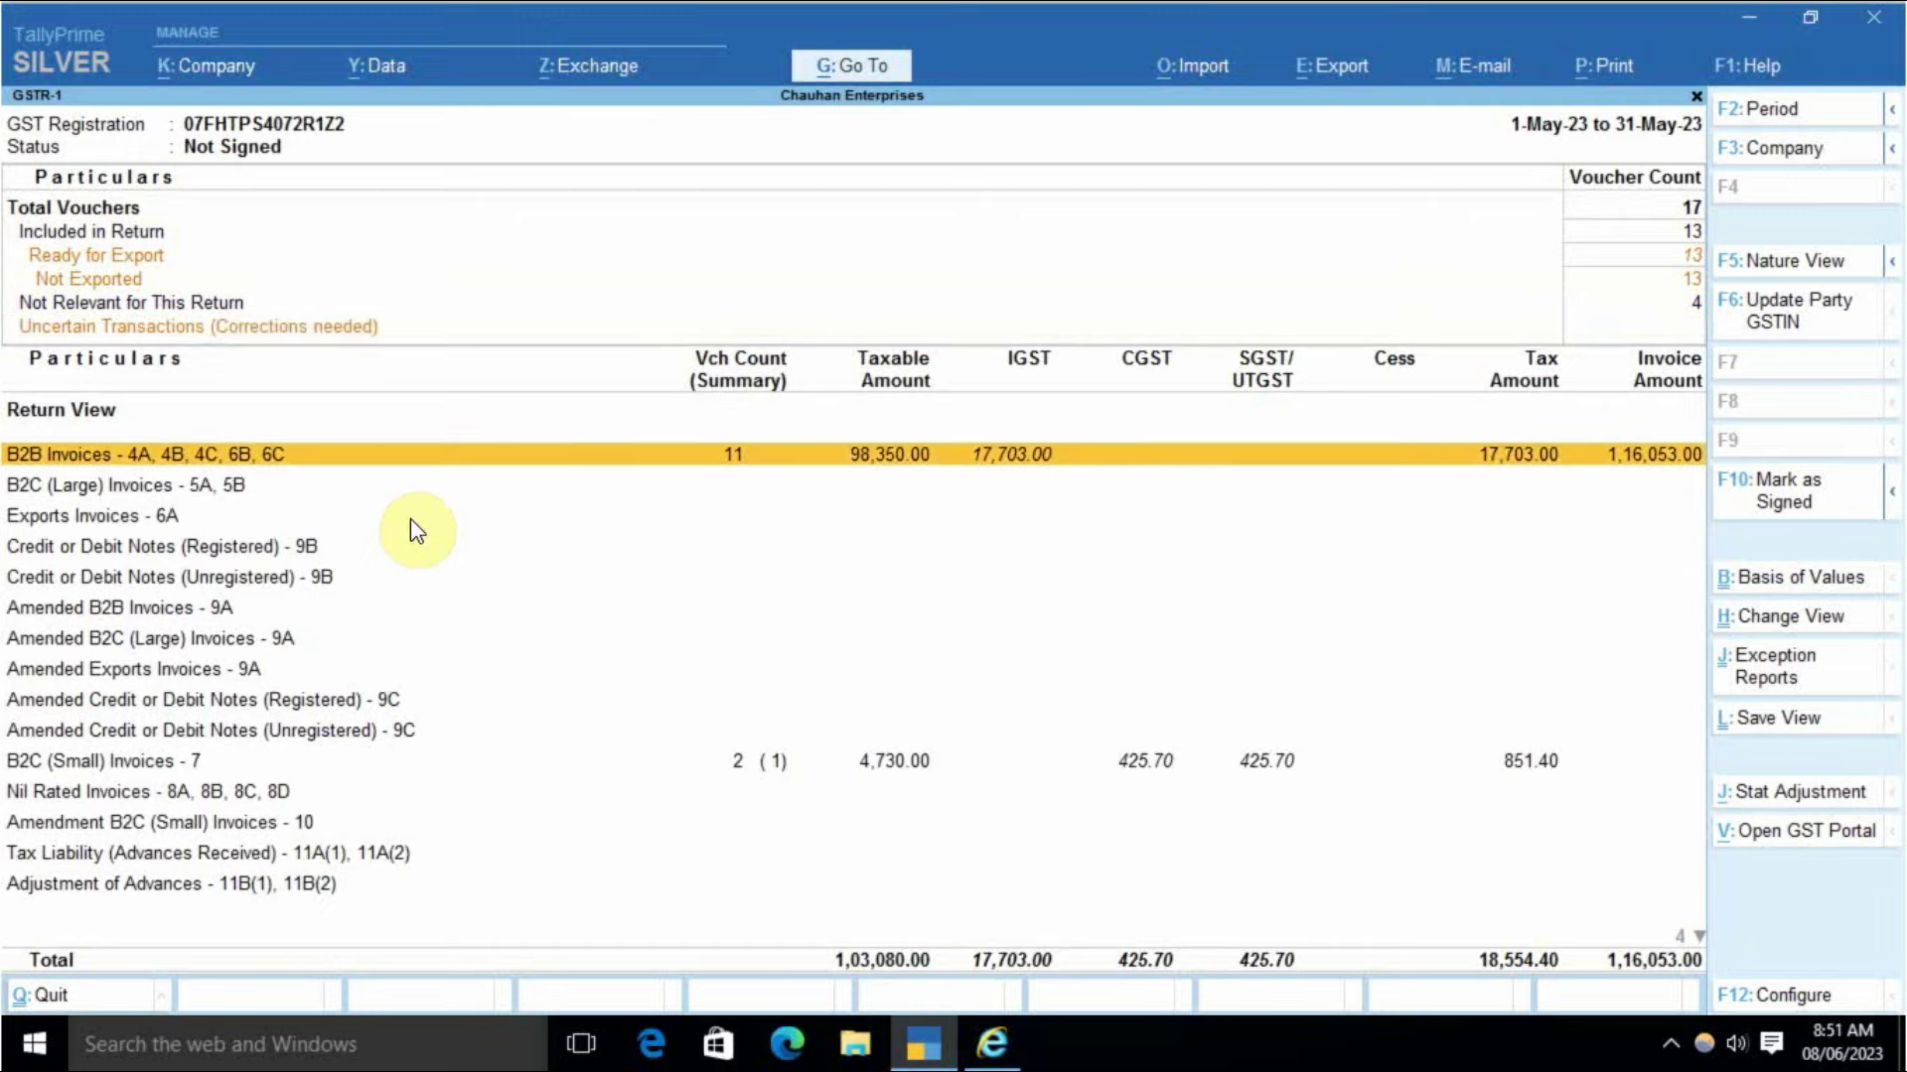
View the HSN Summary - 12 and Document Summary - 13 details, returning to the GSTR-1 report
{"action": "key", "text": "Up"}
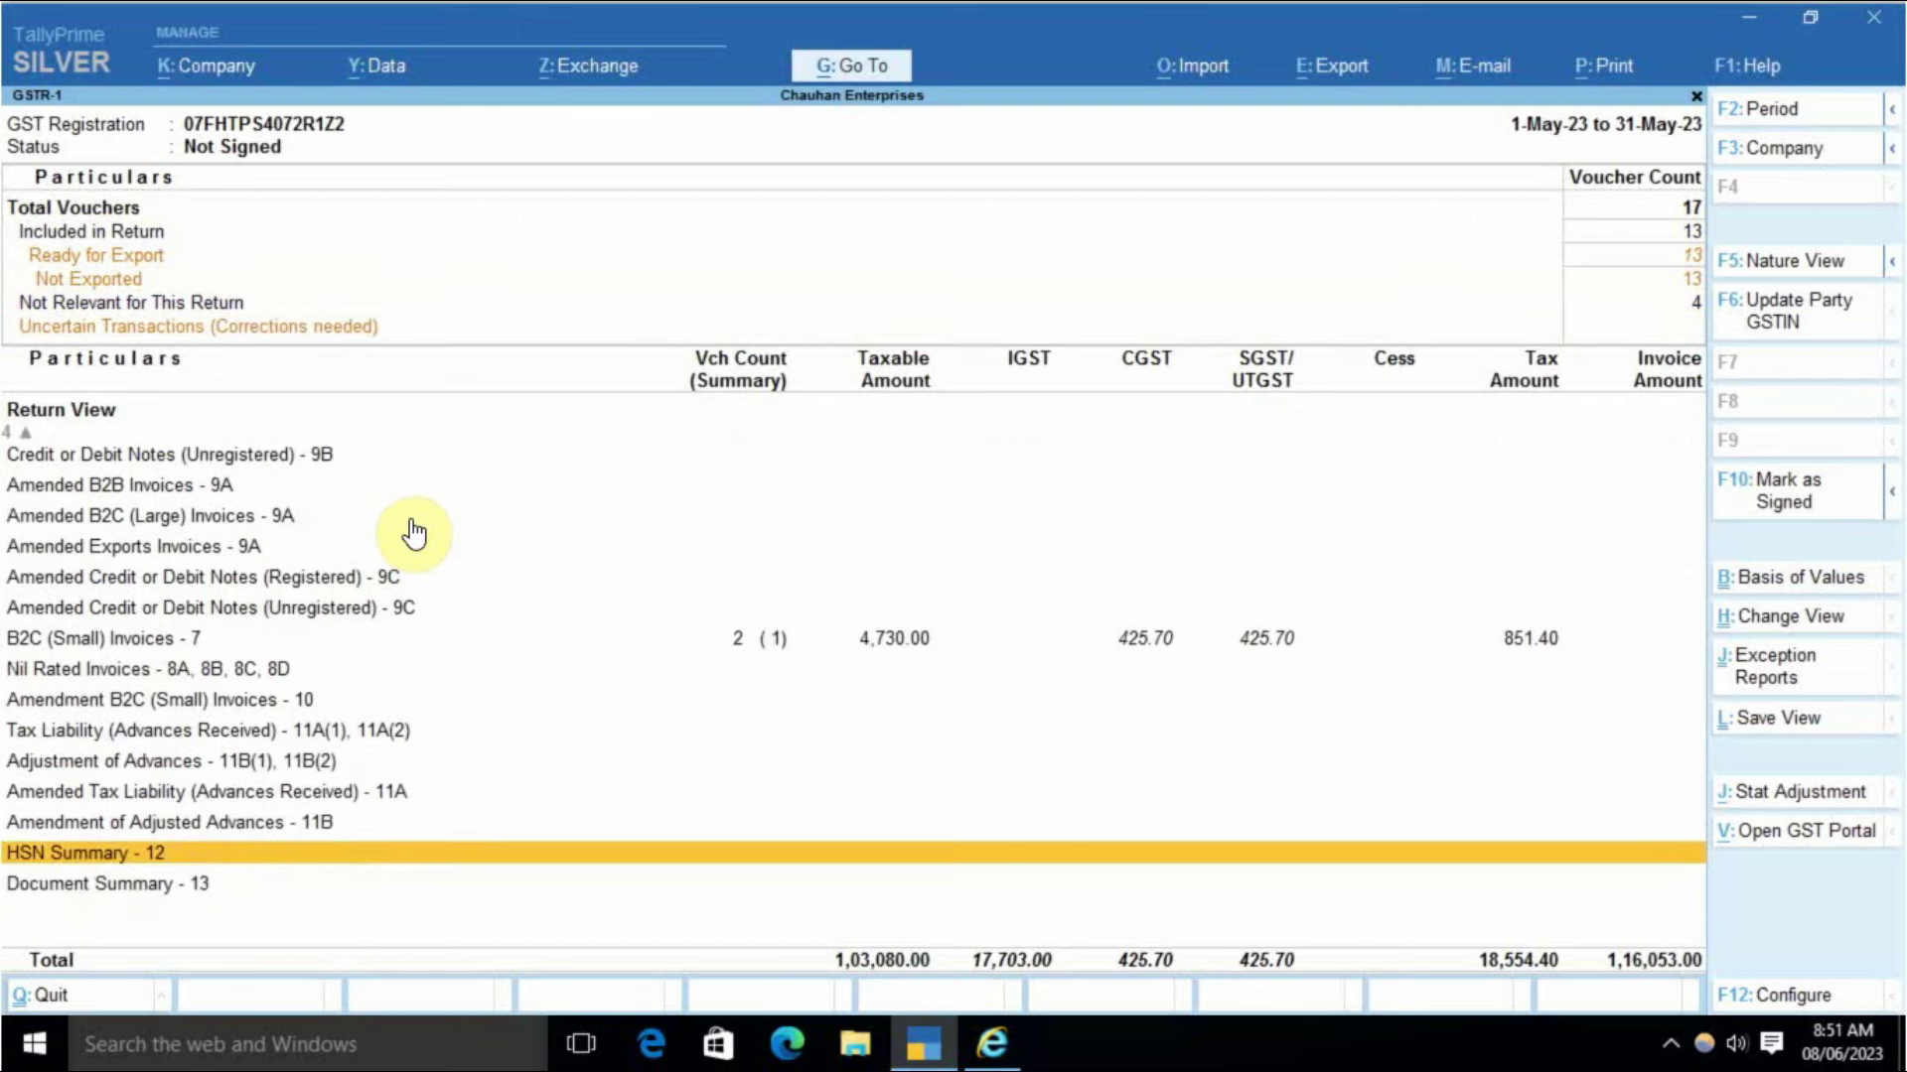
{"action": "key", "text": "Return"}
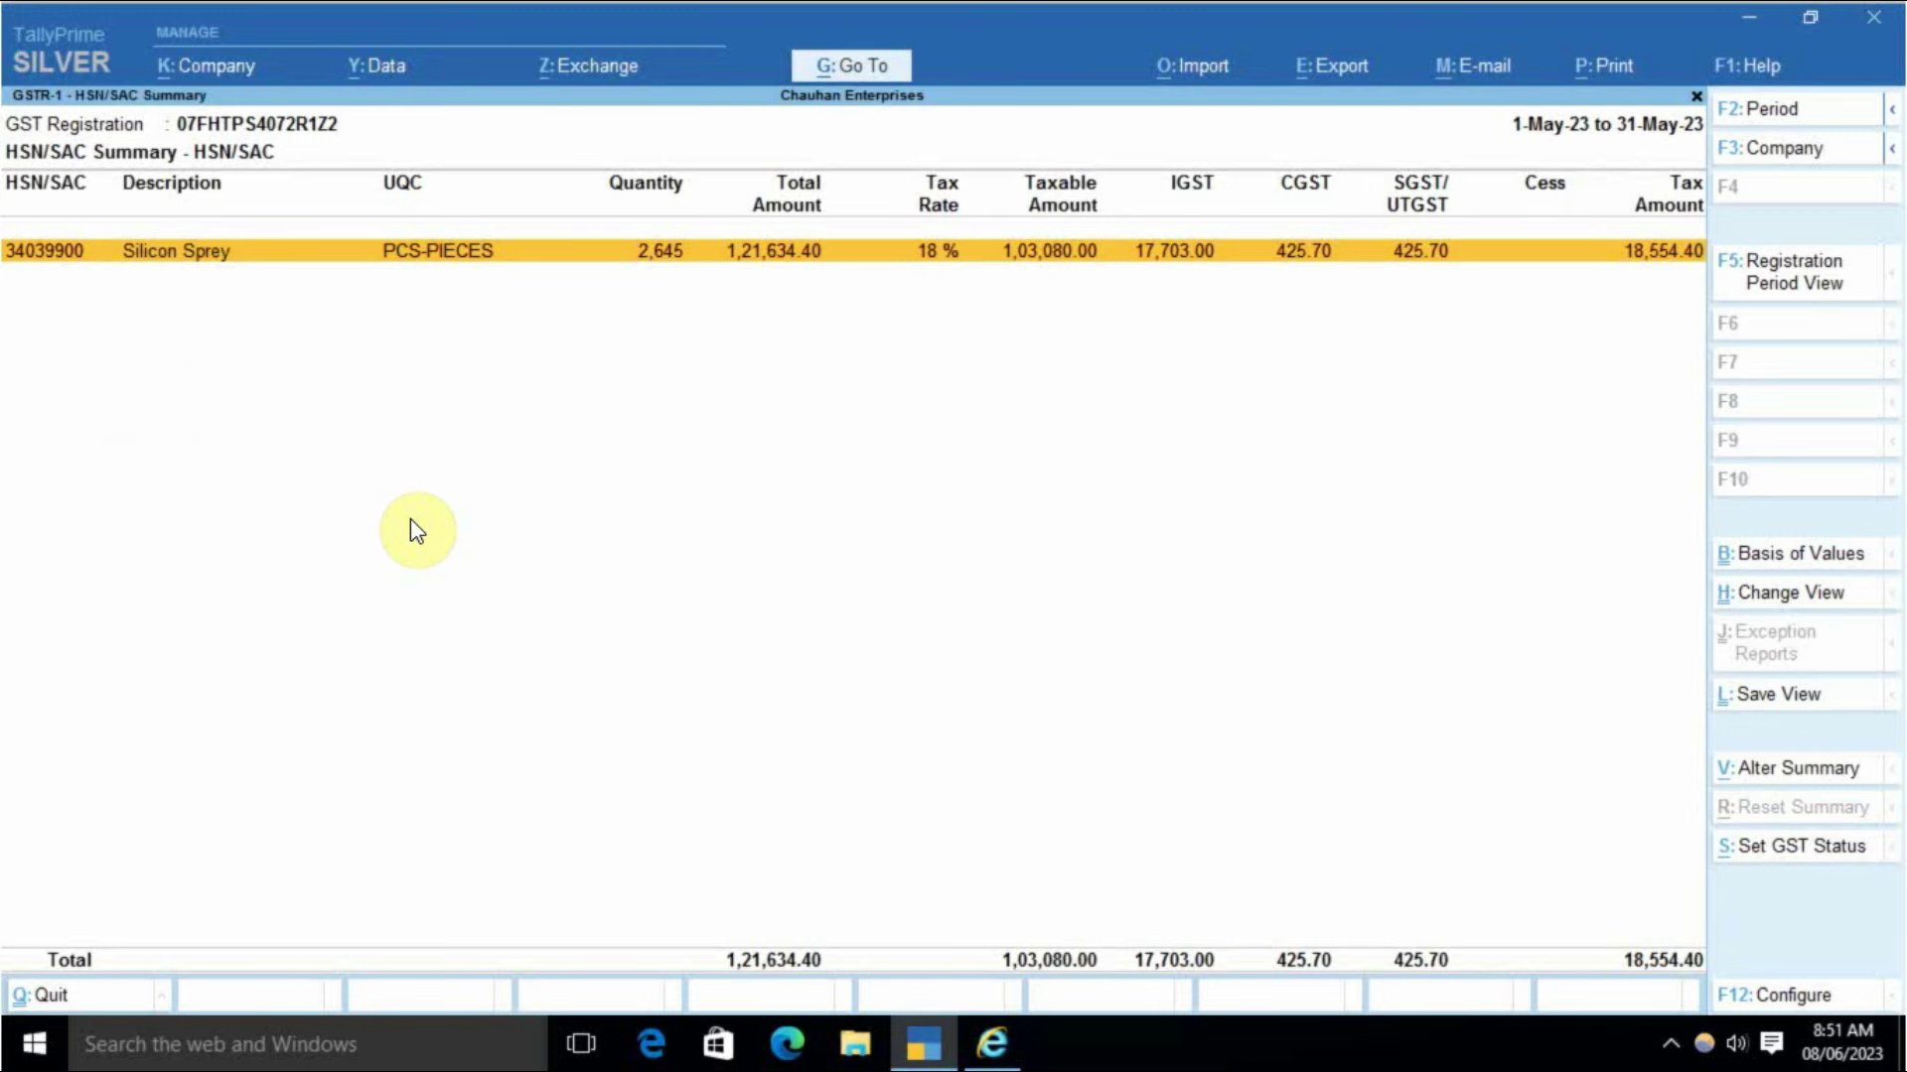
{"action": "key", "text": "Escape"}
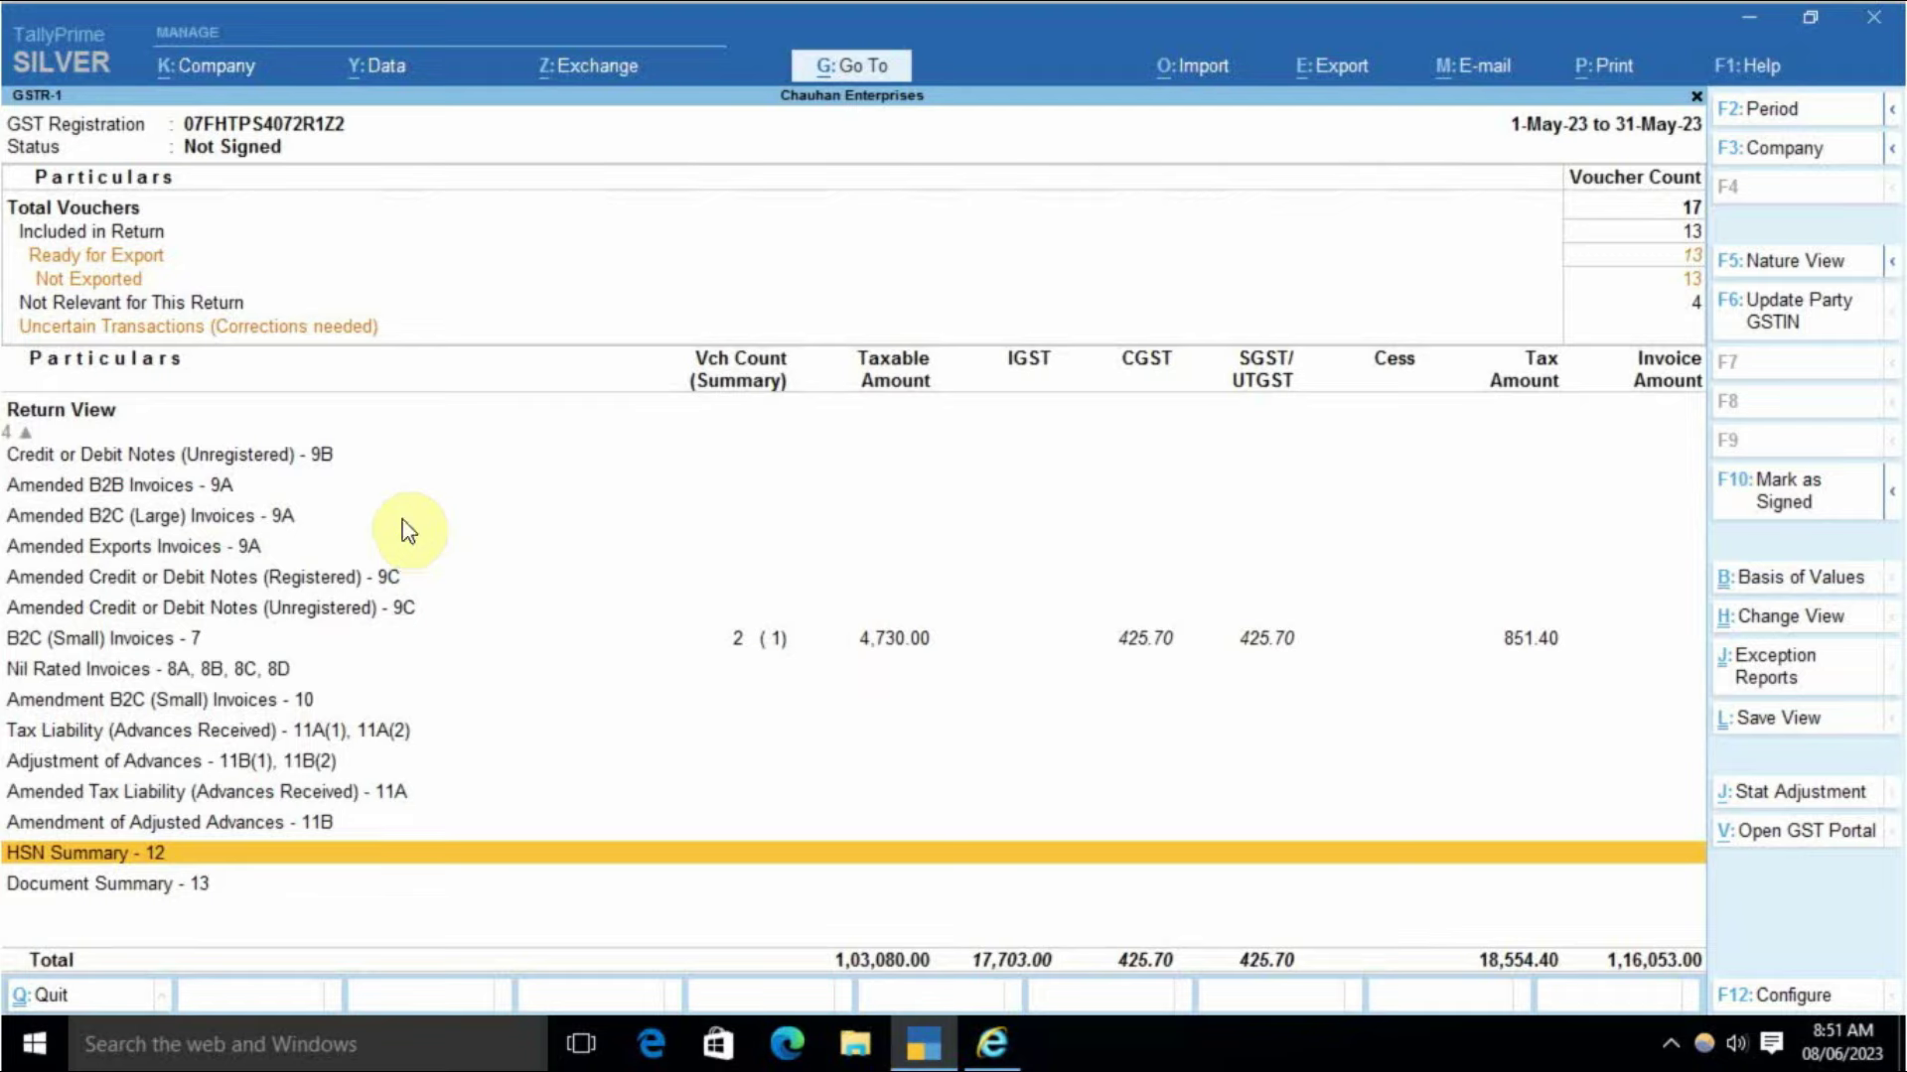
{"action": "key", "text": "Down"}
{"action": "key", "text": "Return"}
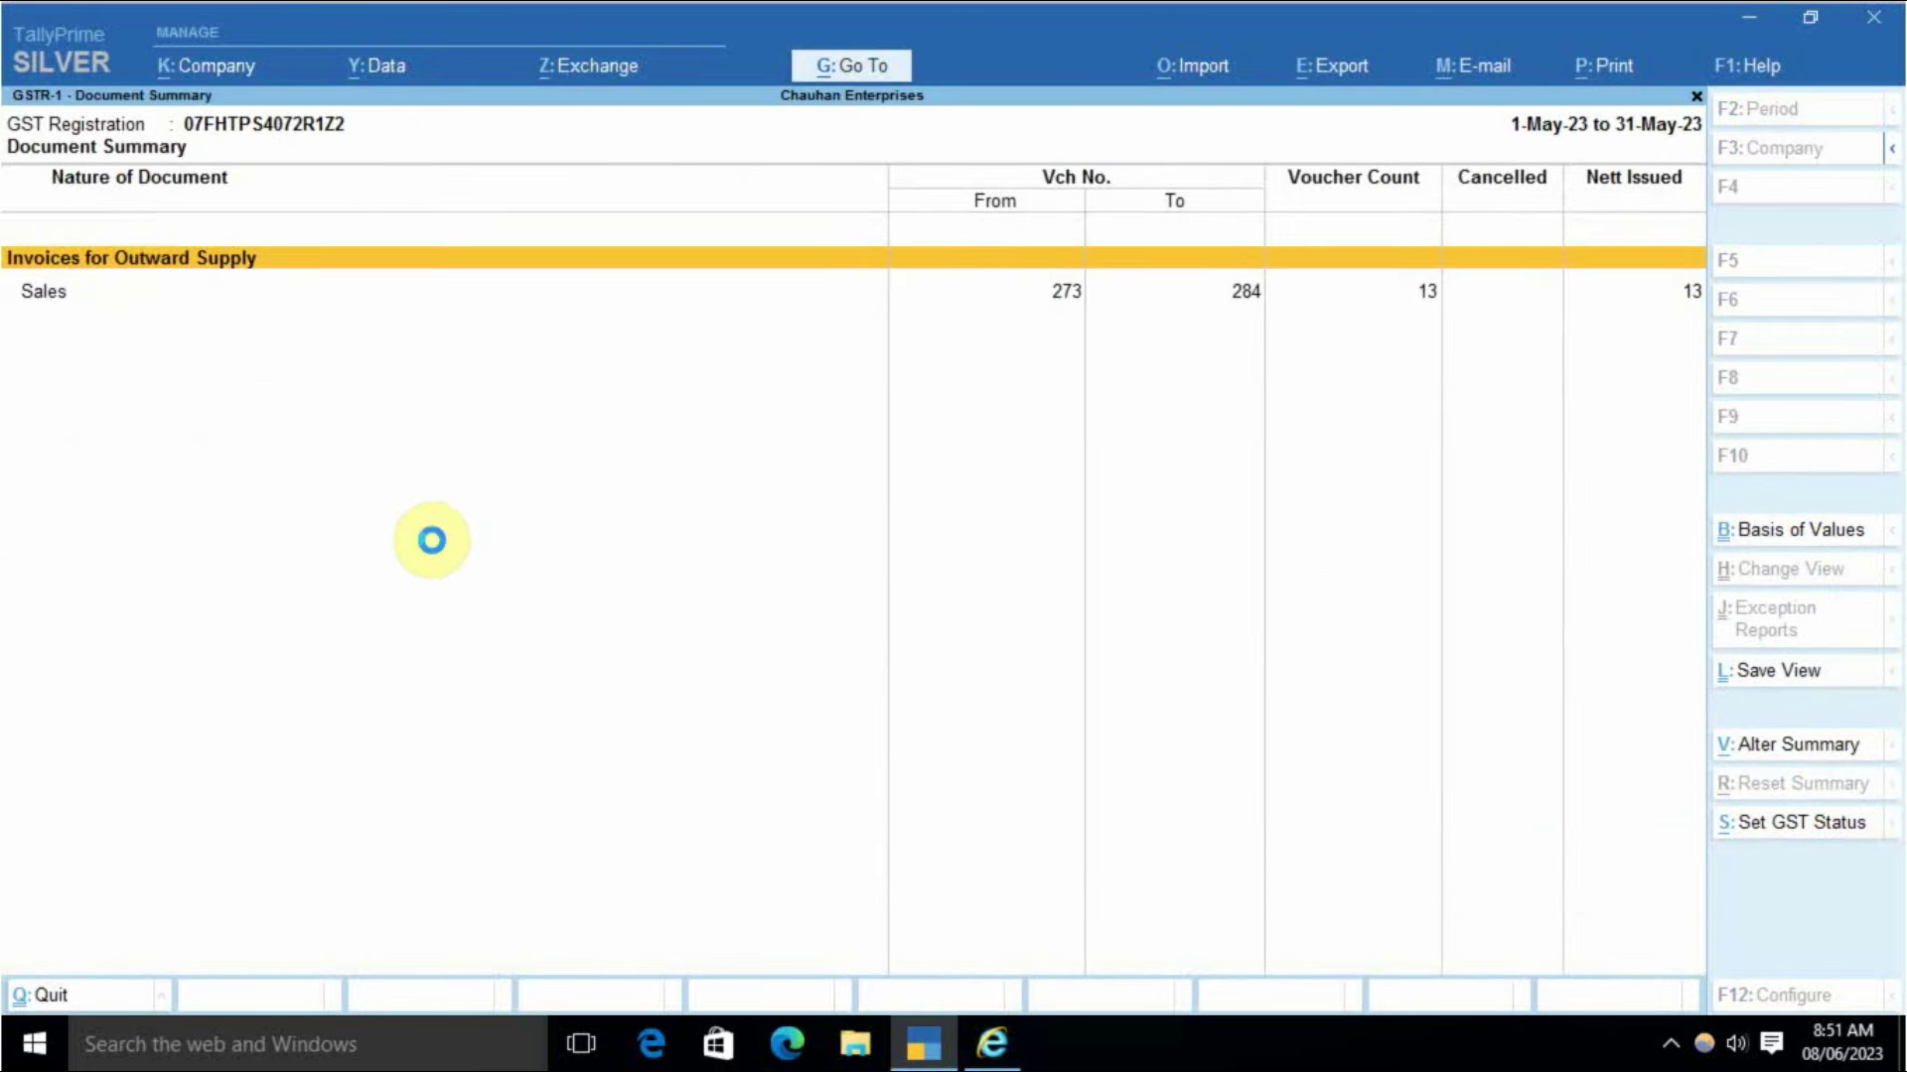
{"action": "key", "text": "Escape"}
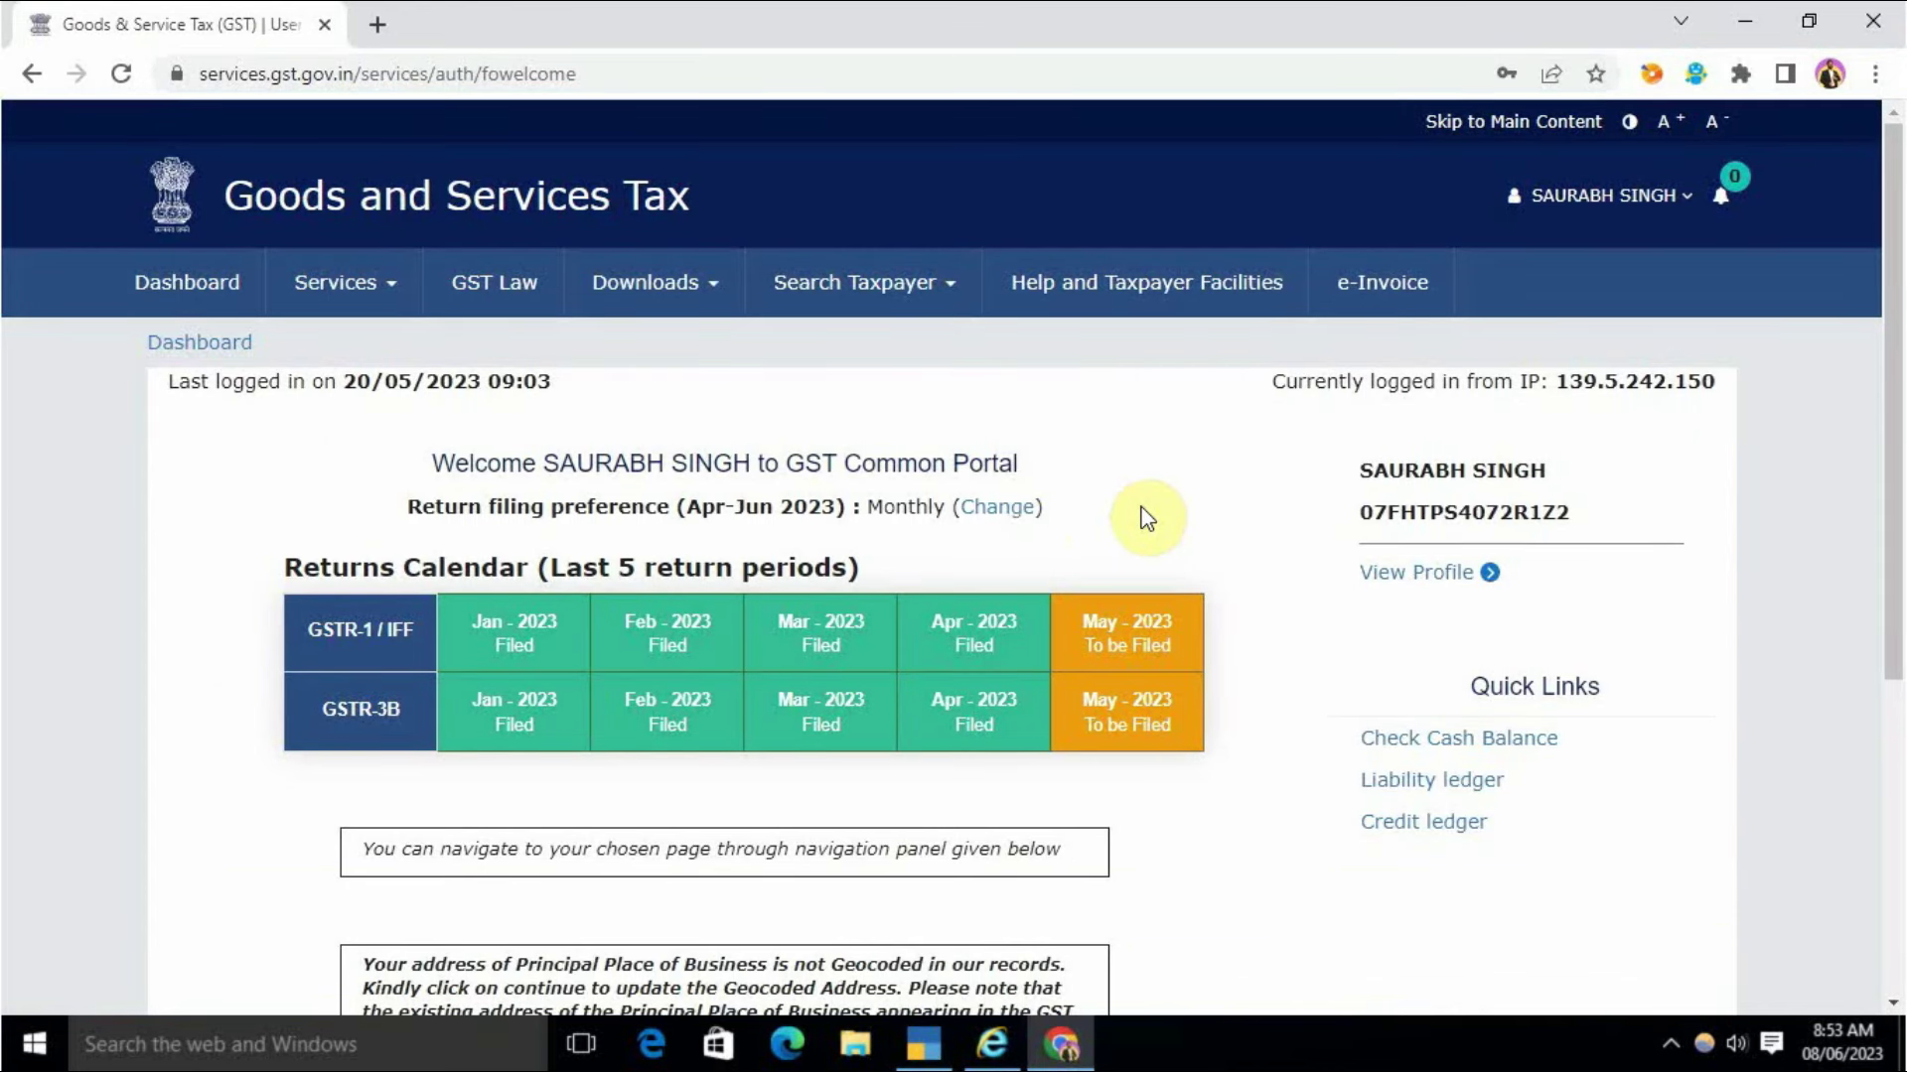
From the GST portal's return dashboard, search the May returns of 2023-24 and choose offline preparation for GSTR1
{"action": "scroll", "coordinate": [1140, 514], "scroll_direction": "down", "scroll_amount": 5}
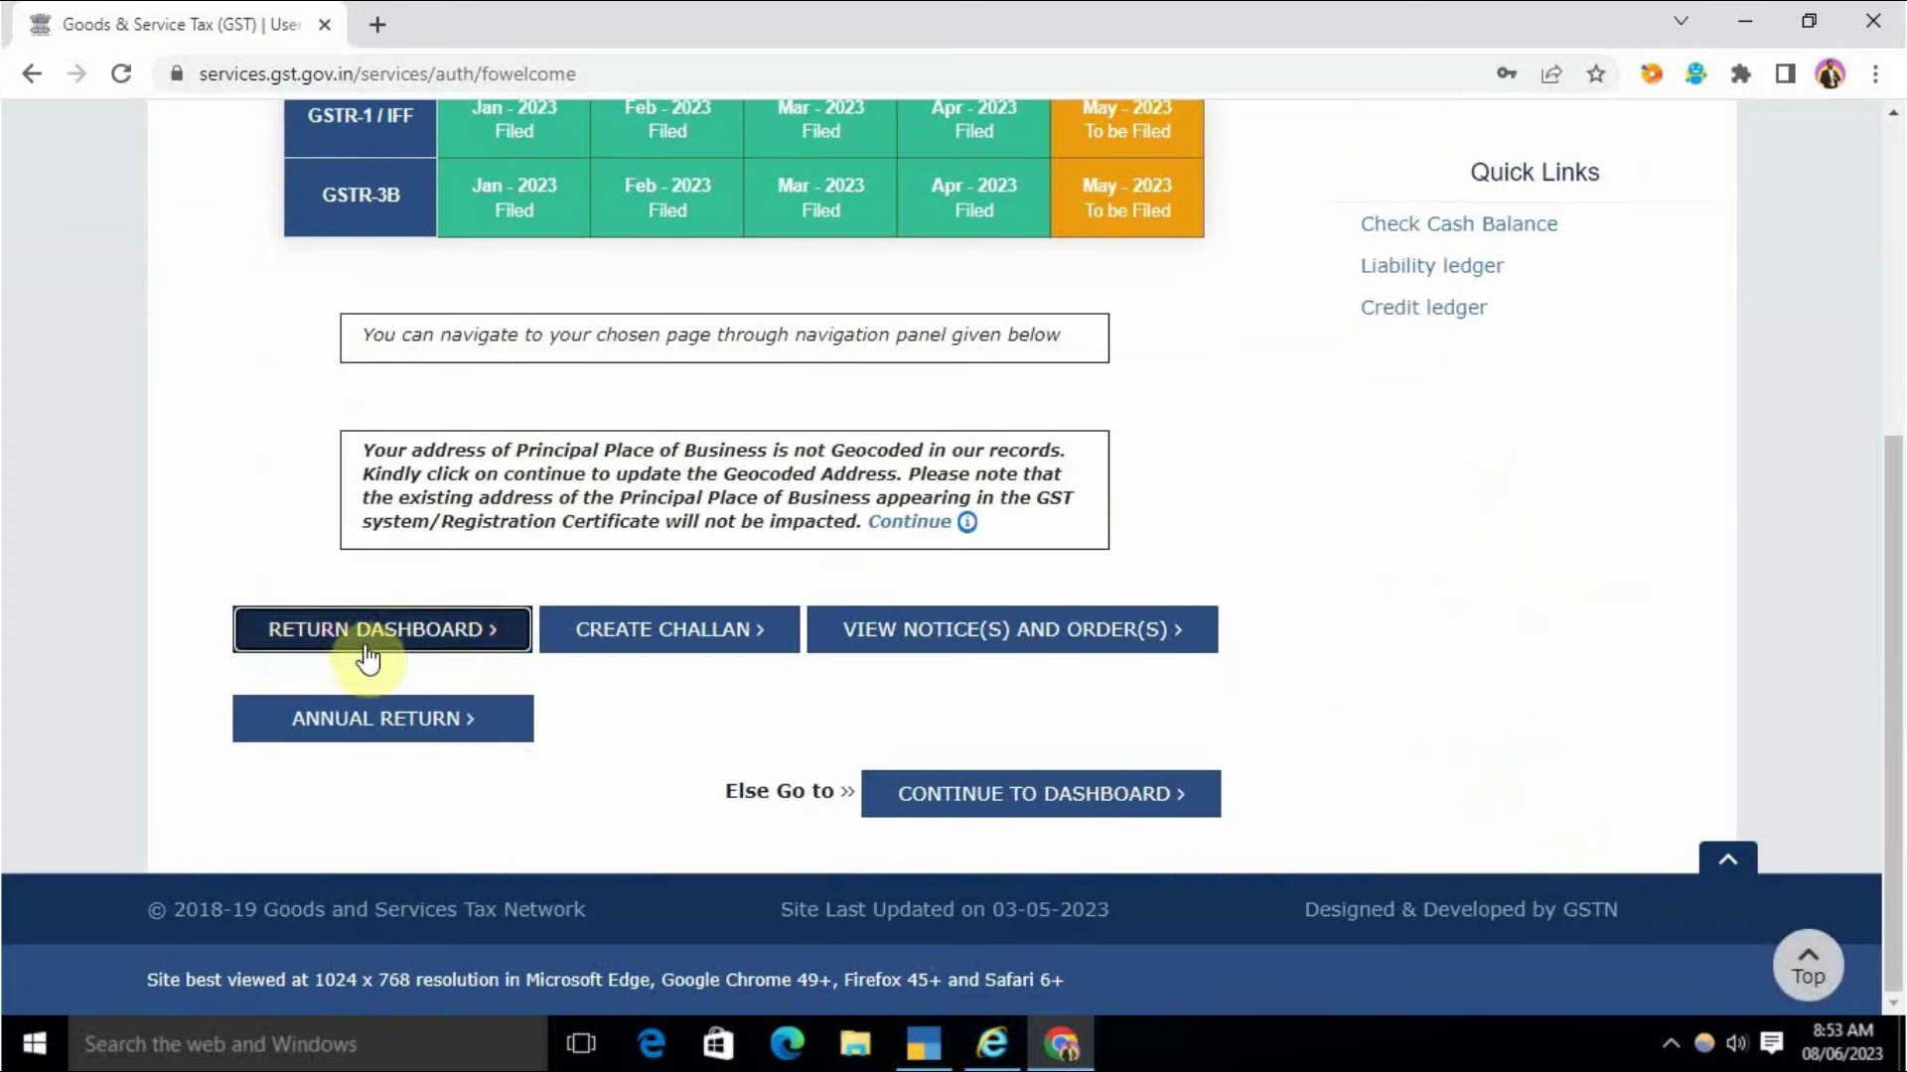
{"action": "left_click", "coordinate": [372, 635]}
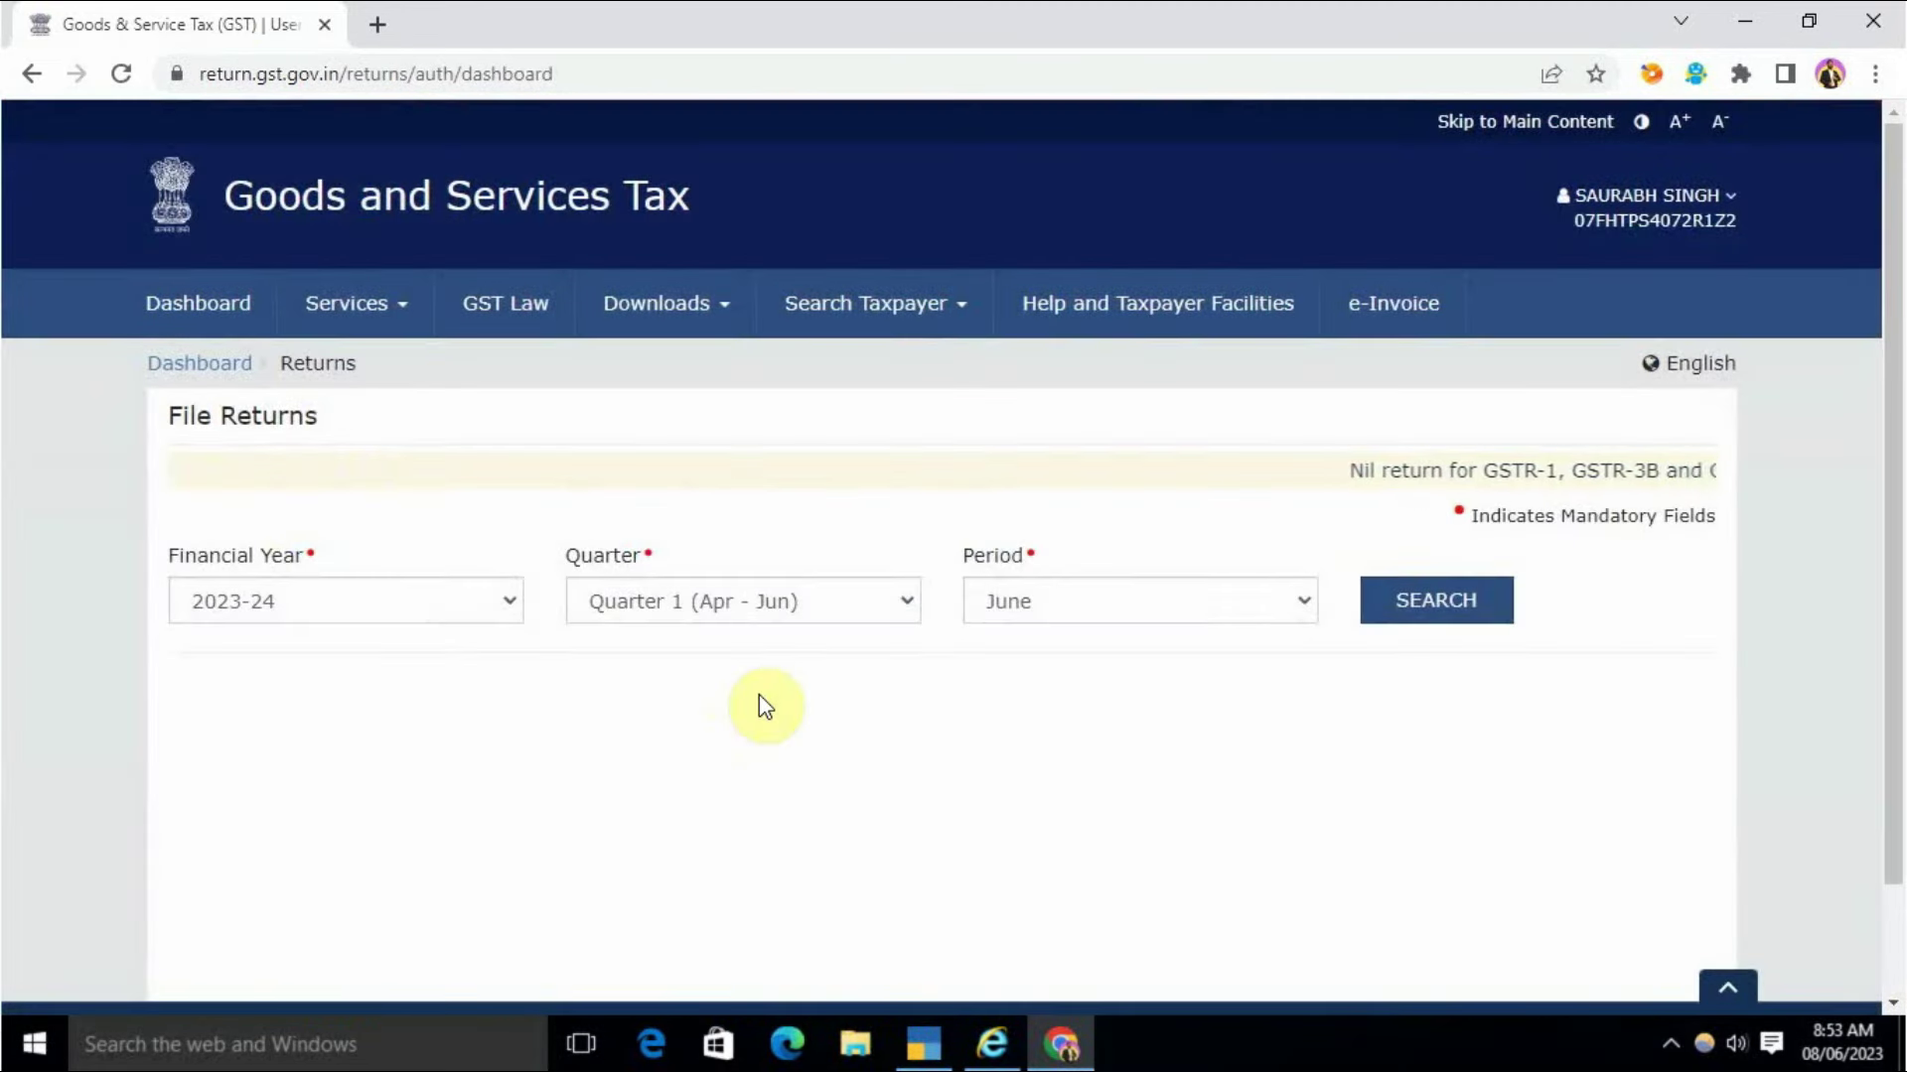
{"action": "left_click", "coordinate": [1074, 604]}
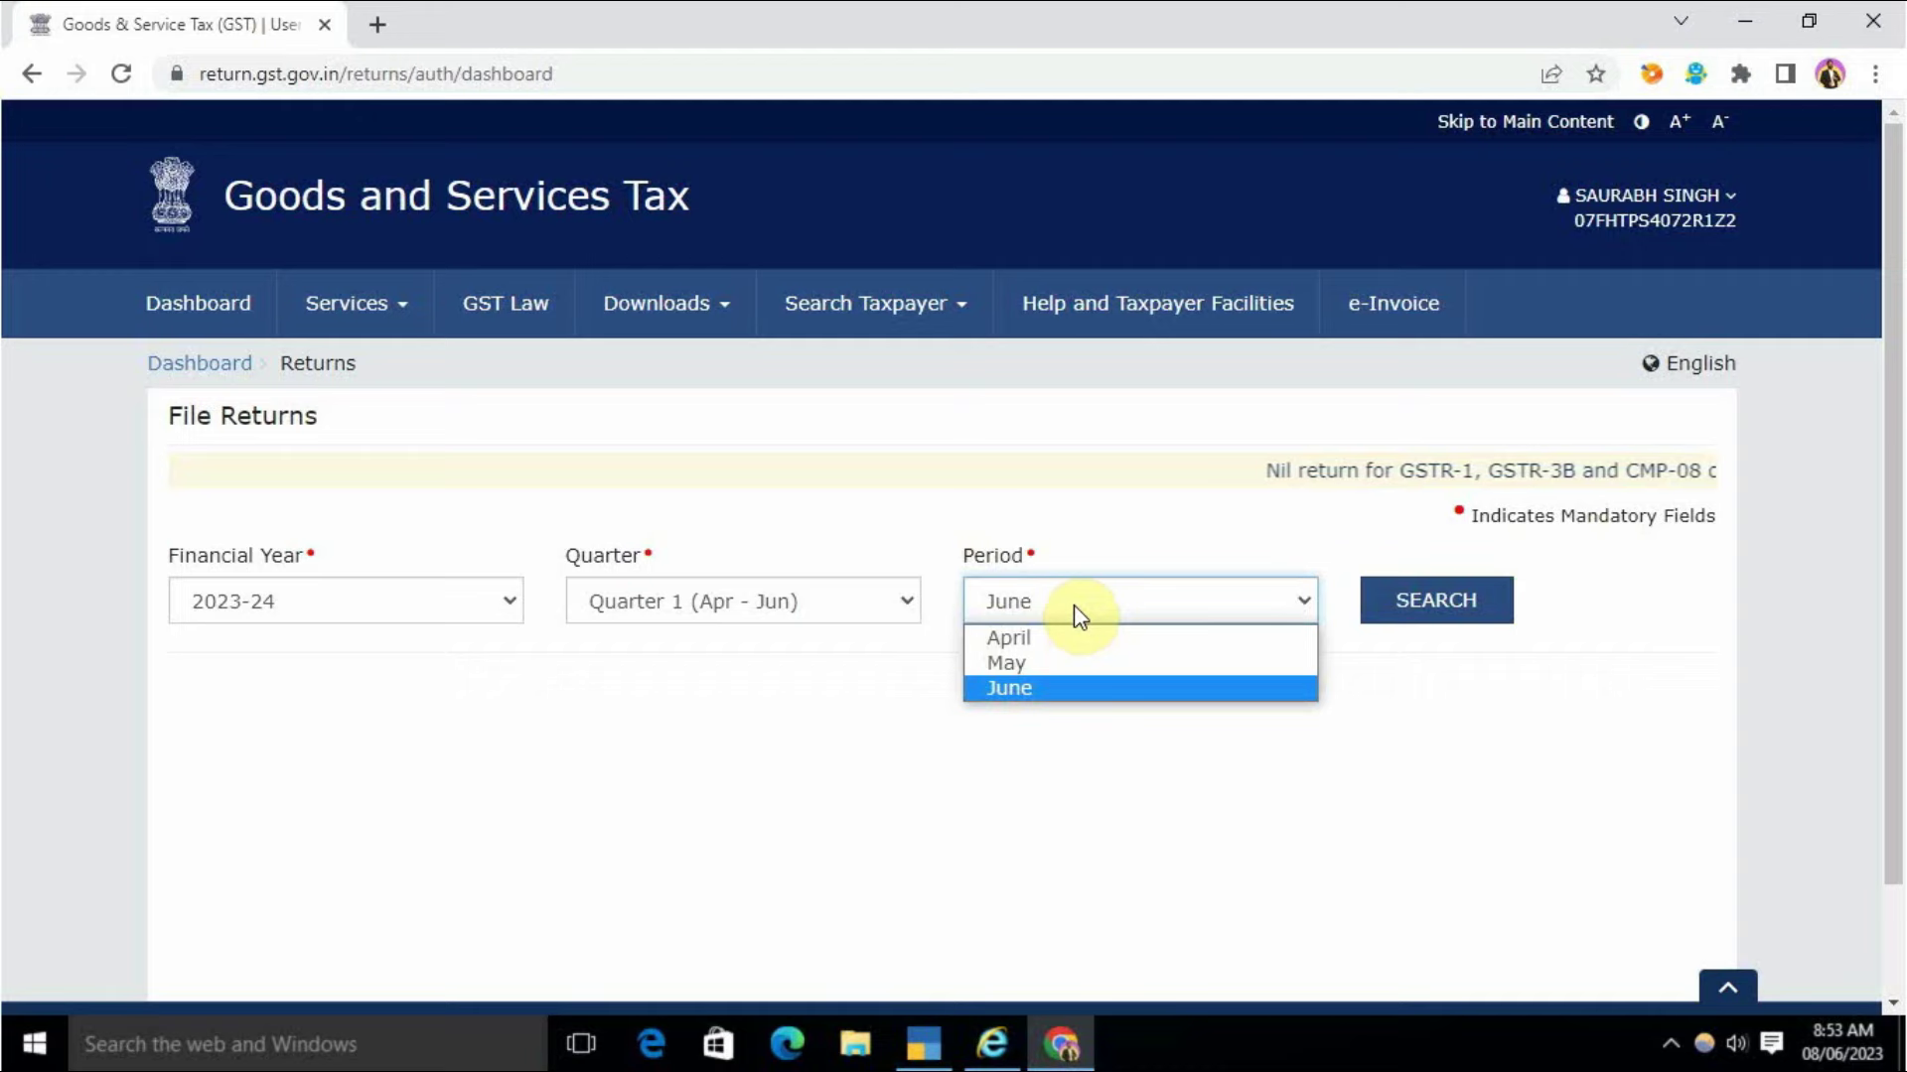
{"action": "left_click", "coordinate": [1050, 664]}
{"action": "left_click", "coordinate": [1436, 599]}
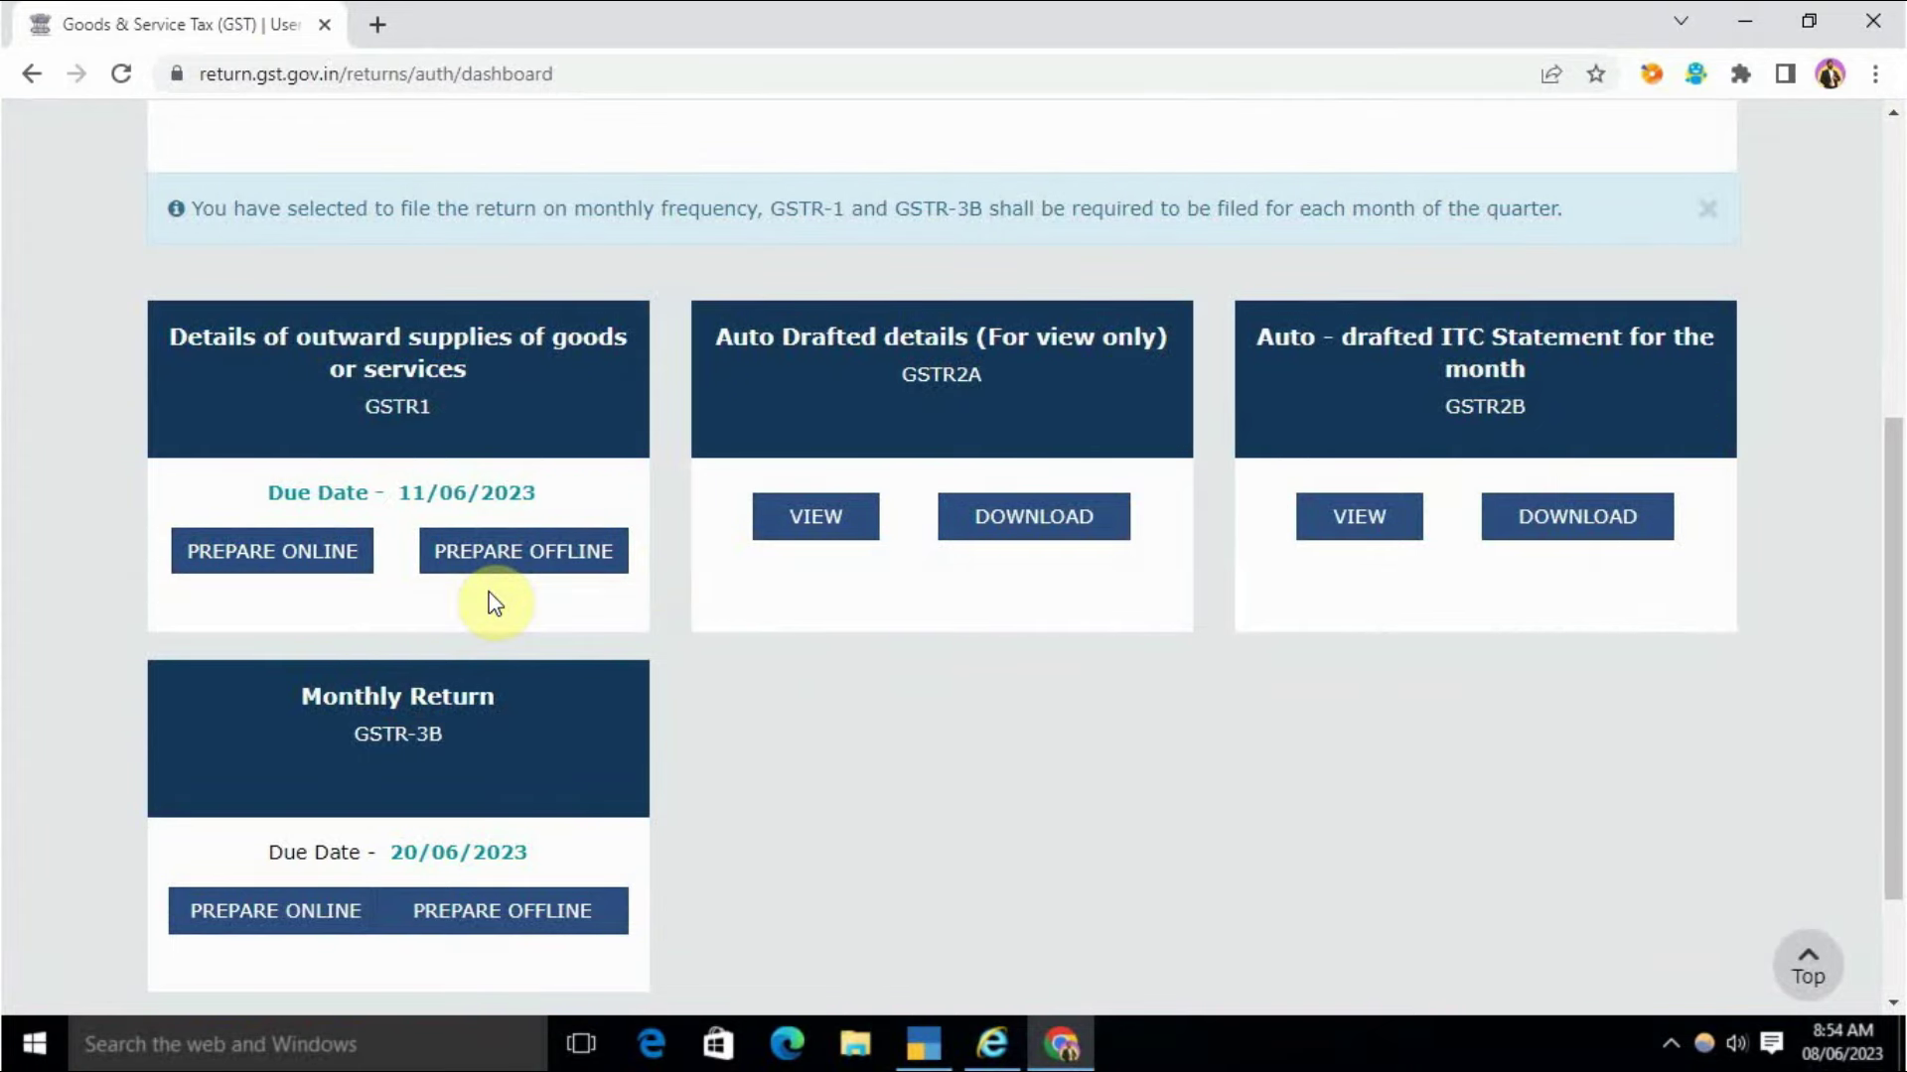
{"action": "left_click", "coordinate": [522, 566]}
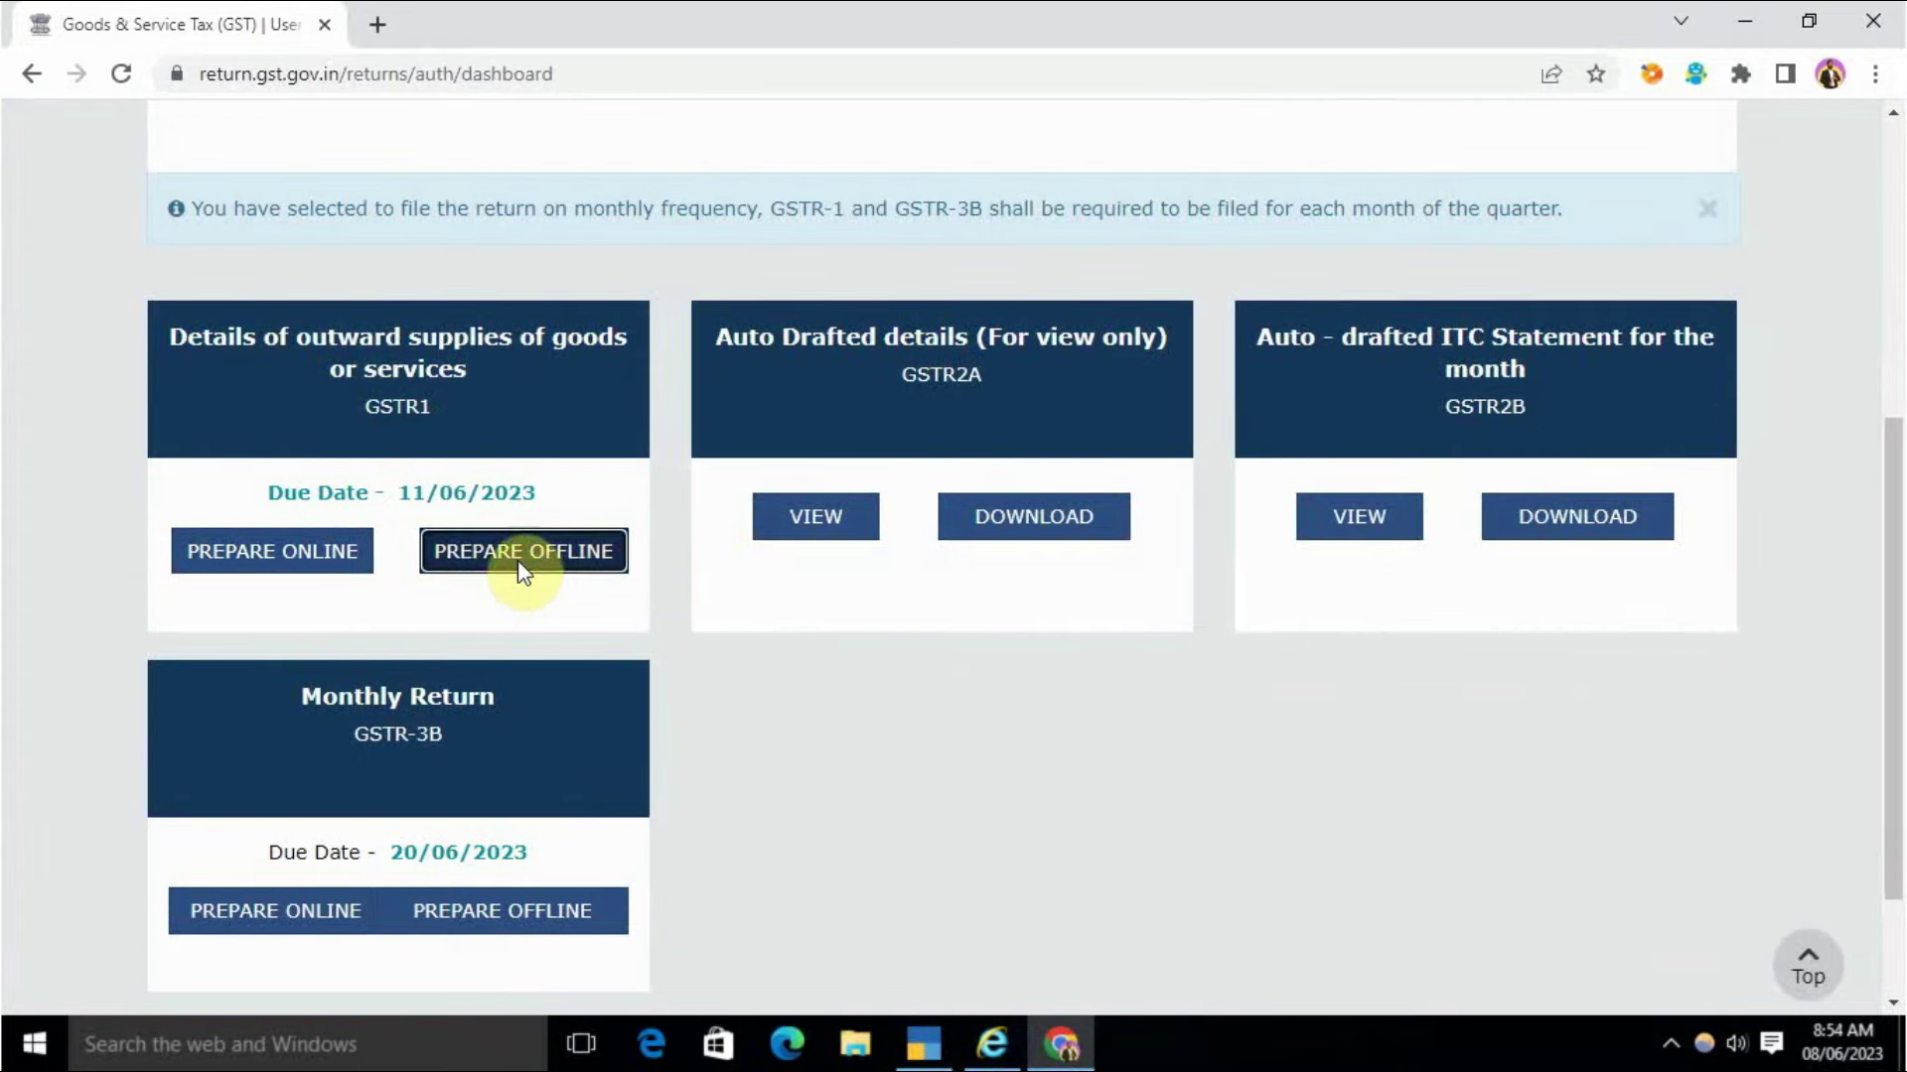
Switch to TallyPrime and open the GST Returns export for GSTR-1
{"action": "key", "text": "alt+Tab"}
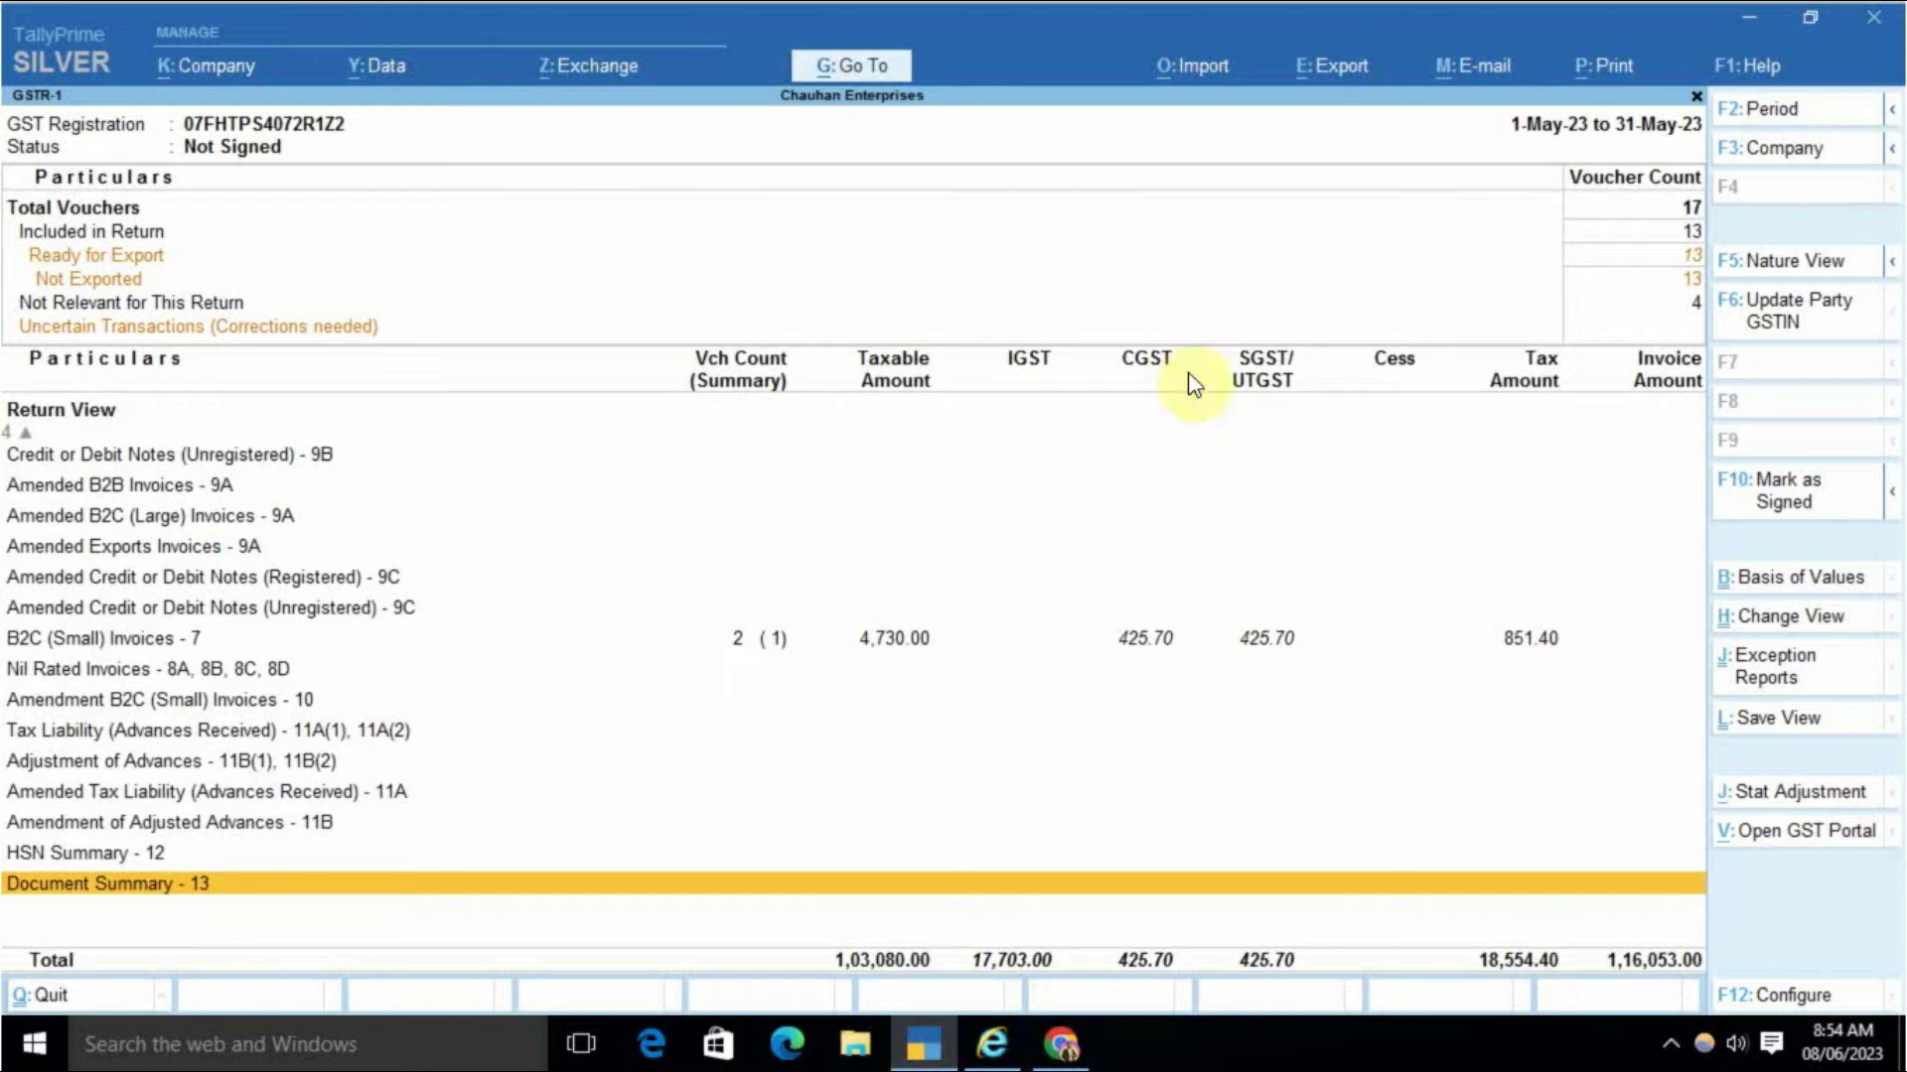
{"action": "left_click", "coordinate": [1332, 67]}
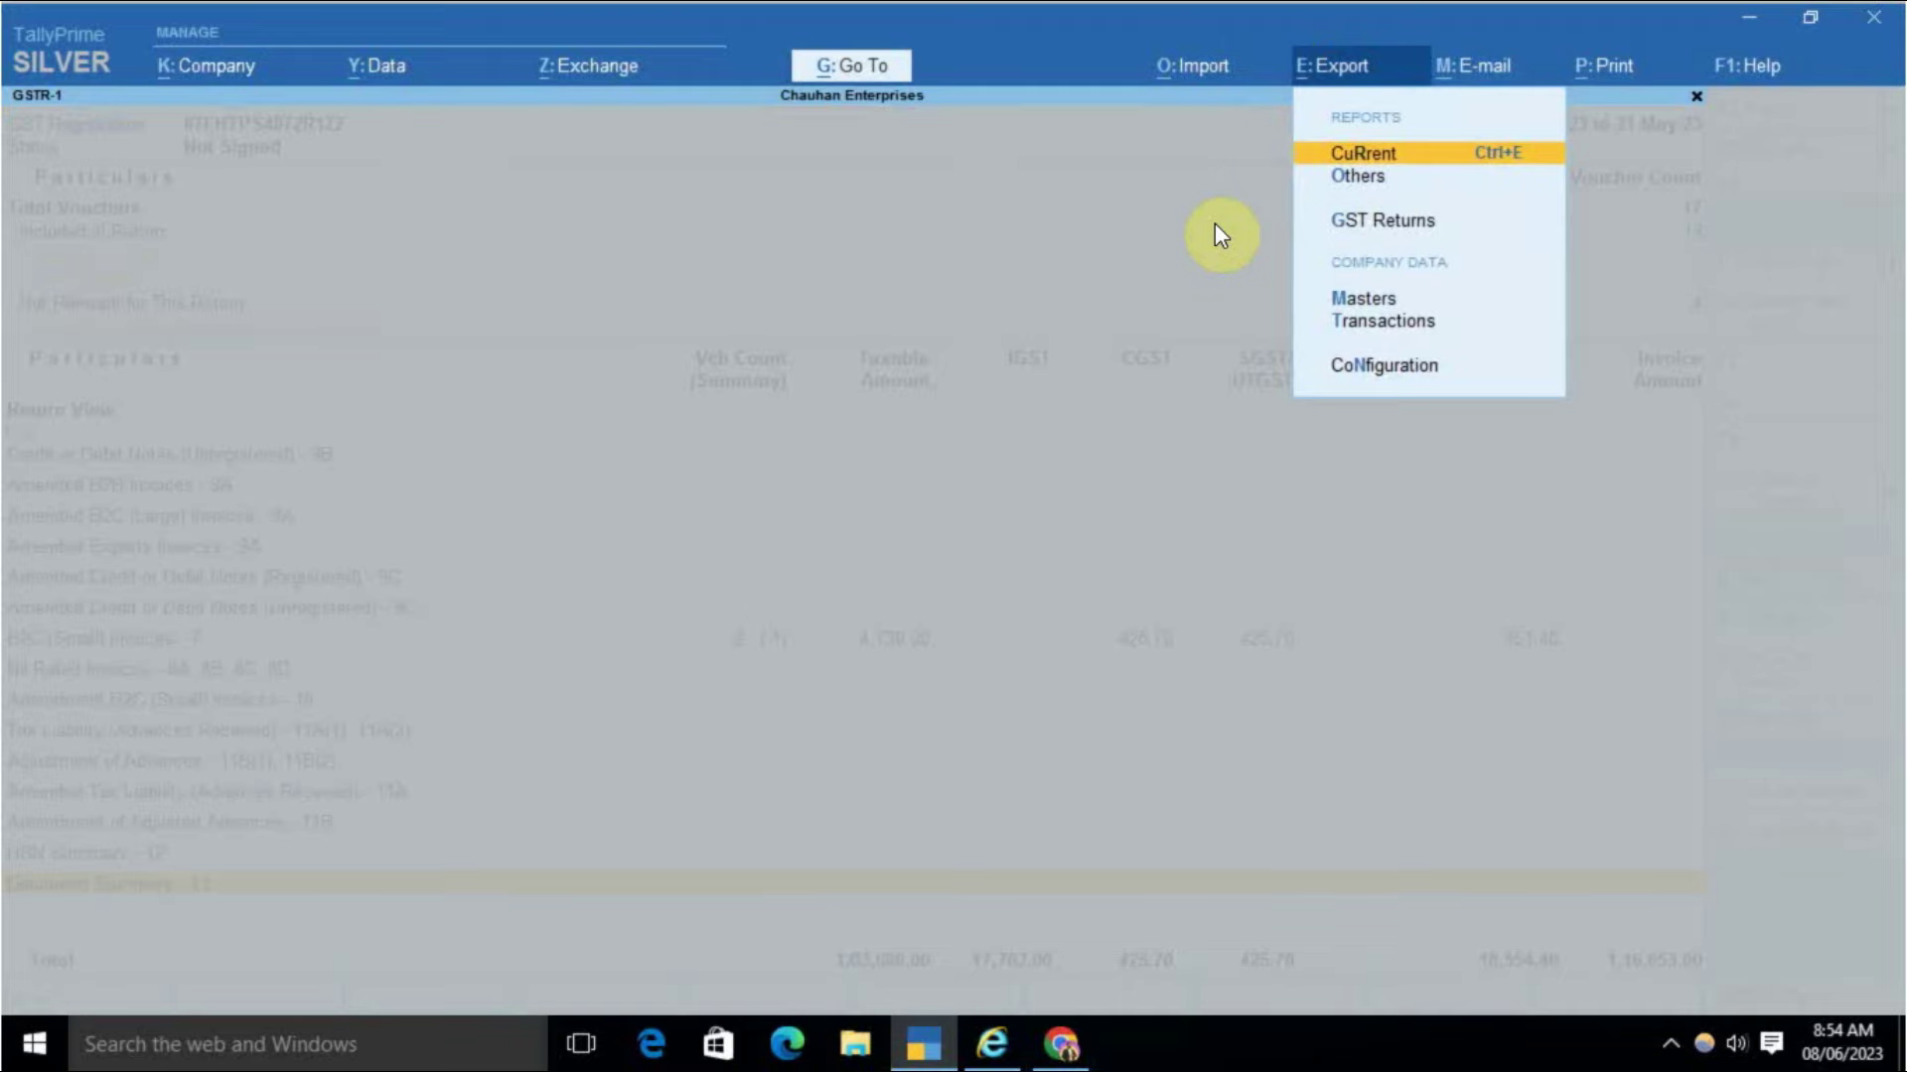
{"action": "key", "text": "Down"}
{"action": "key", "text": "Down"}
{"action": "key", "text": "Return"}
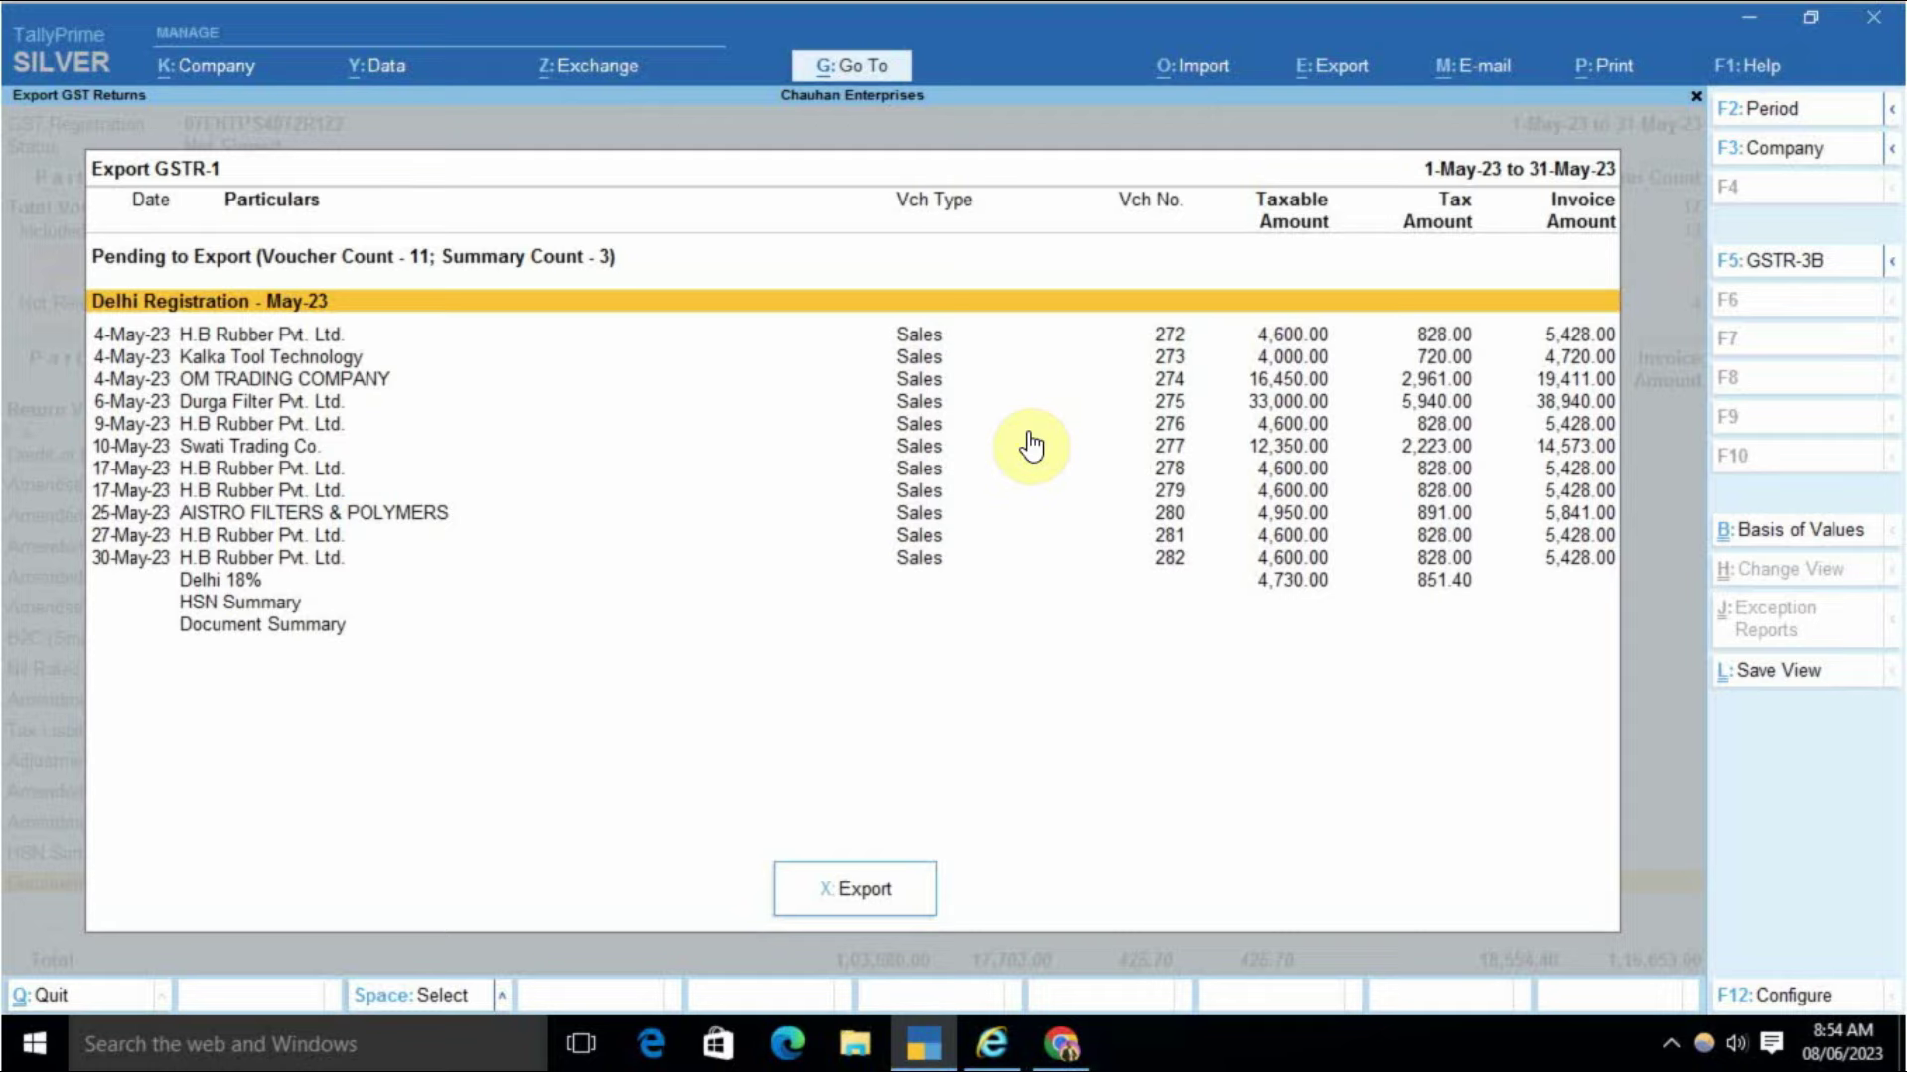
Review the sales vouchers, the Delhi 18% entry, HSN Summary and Document Summary pending export for May-23
{"action": "key", "text": "Down"}
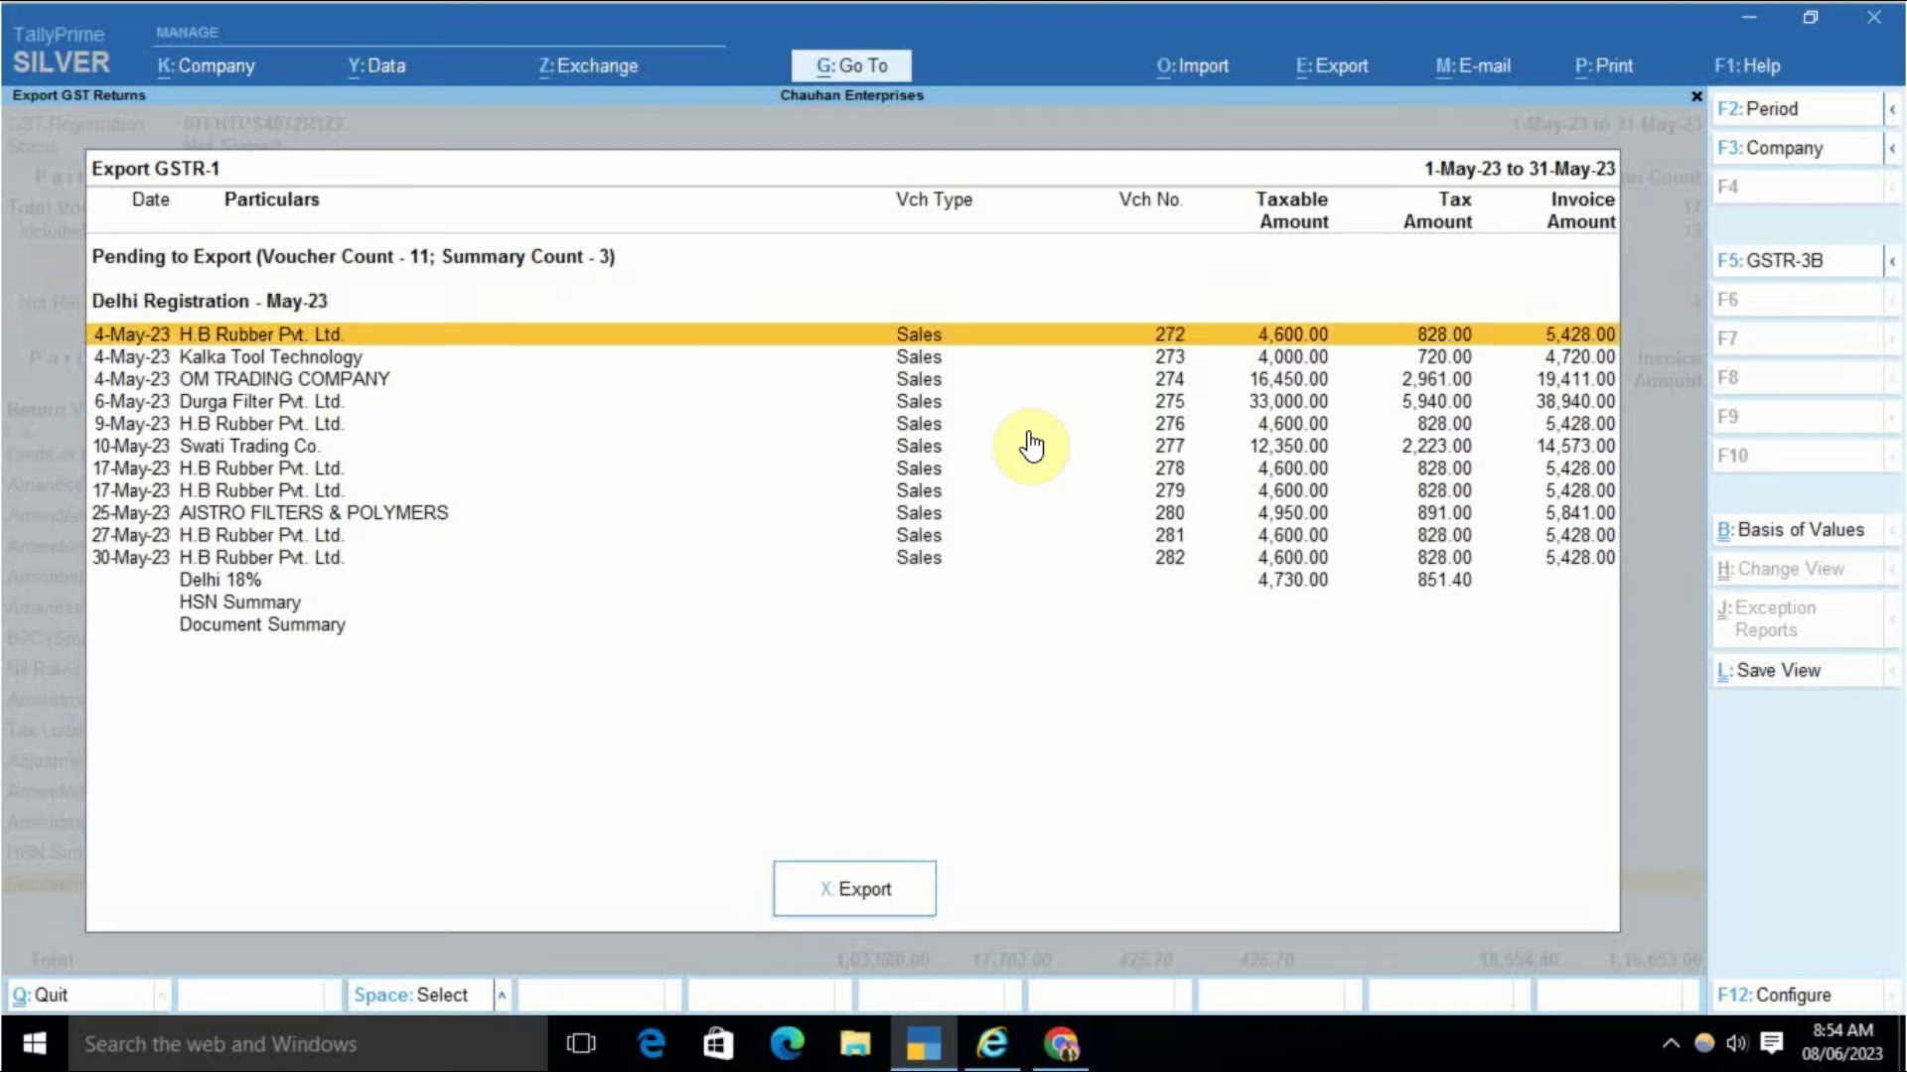
{"action": "key", "text": "Down"}
{"action": "key", "text": "Down"}
{"action": "key", "text": "Down"}
{"action": "key", "text": "Down"}
{"action": "key", "text": "Down"}
{"action": "key", "text": "Down"}
{"action": "key", "text": "Down"}
{"action": "key", "text": "Down"}
{"action": "key", "text": "Down"}
{"action": "key", "text": "Down"}
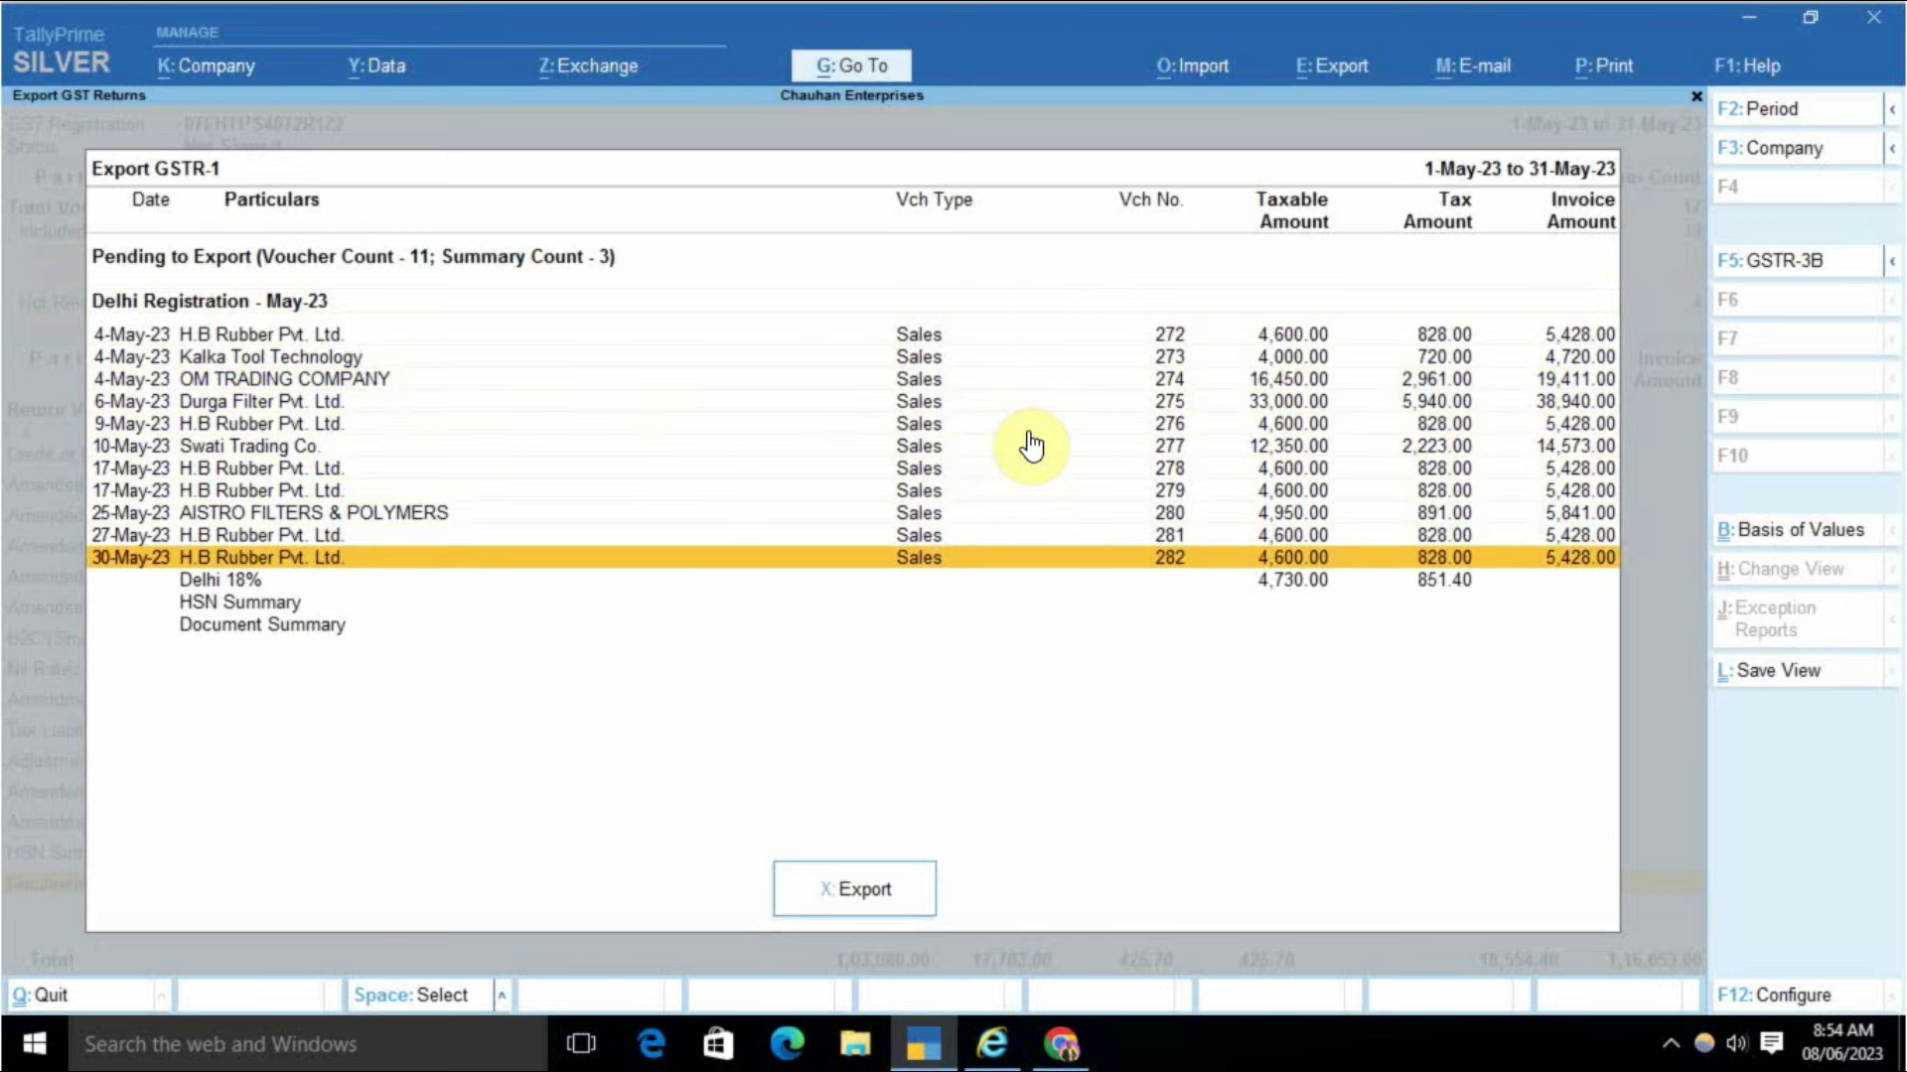
{"action": "key", "text": "Down"}
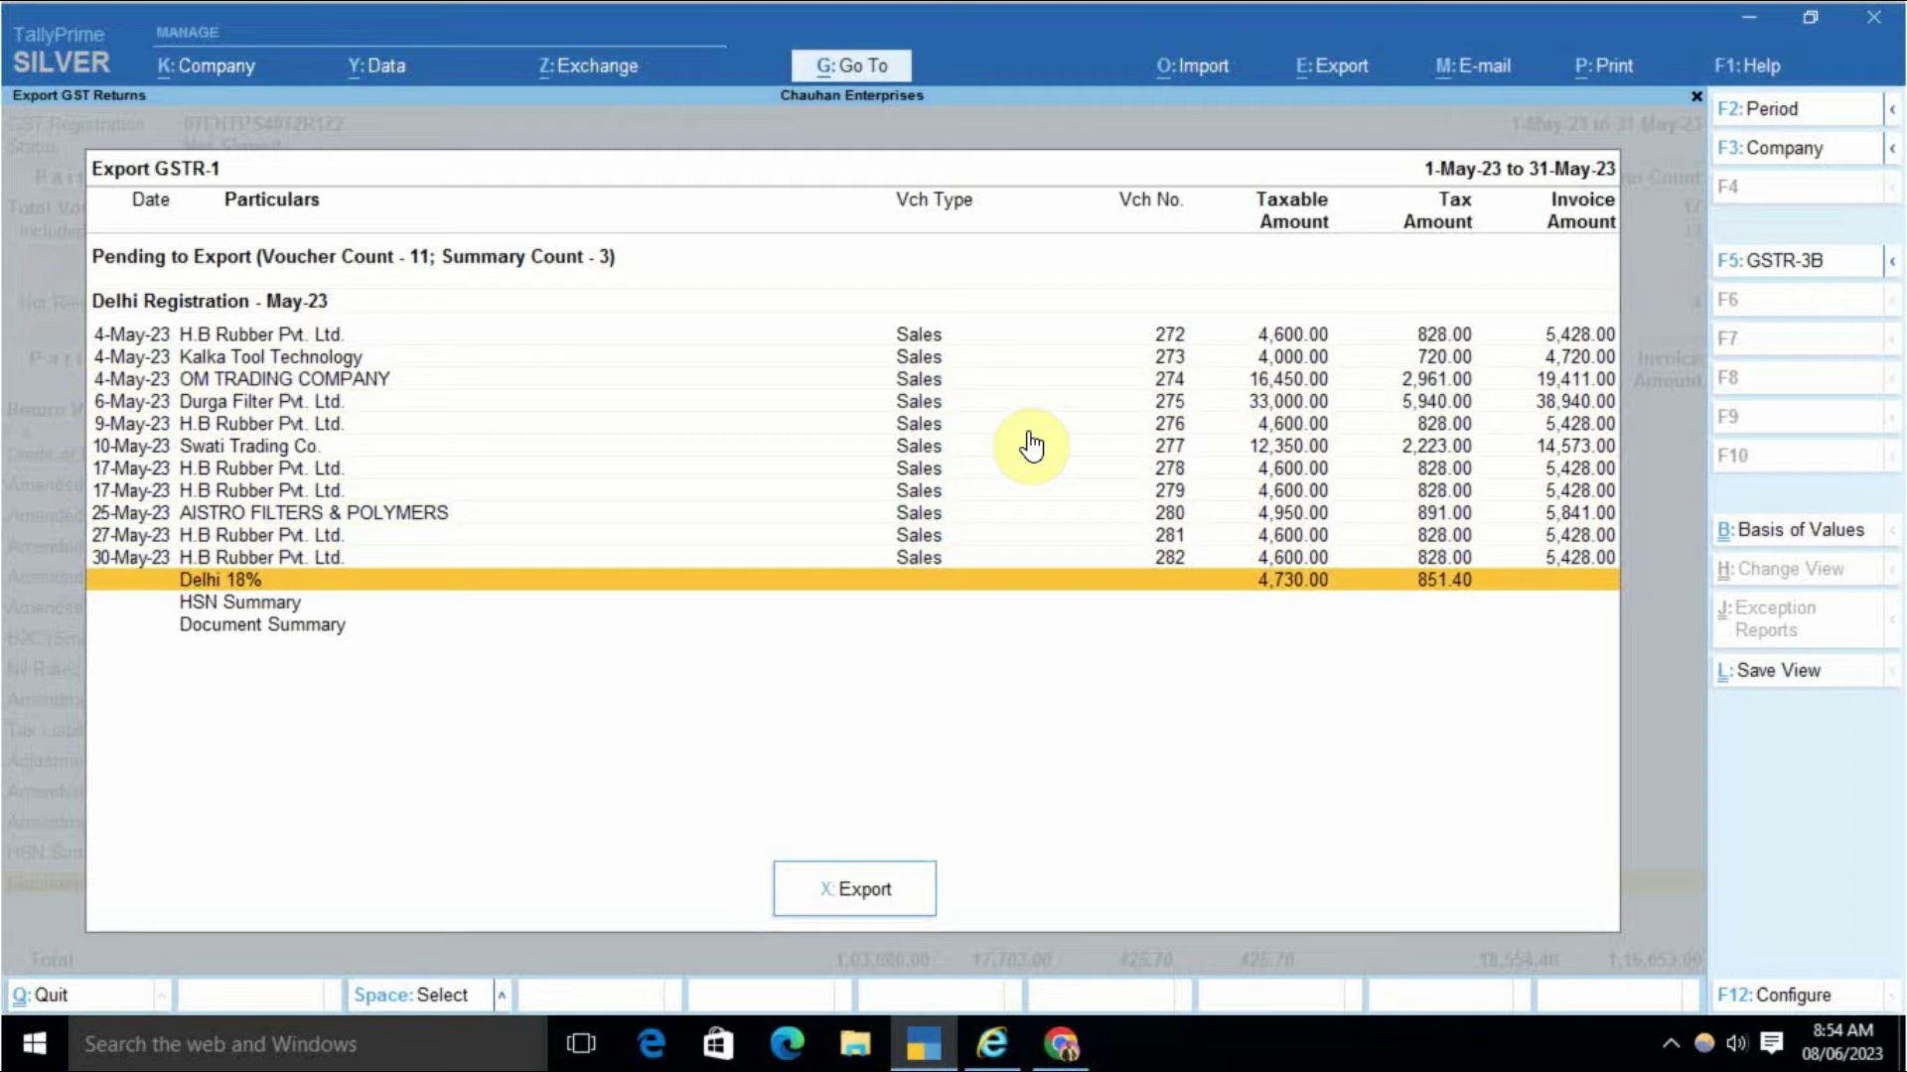
{"action": "key", "text": "Down"}
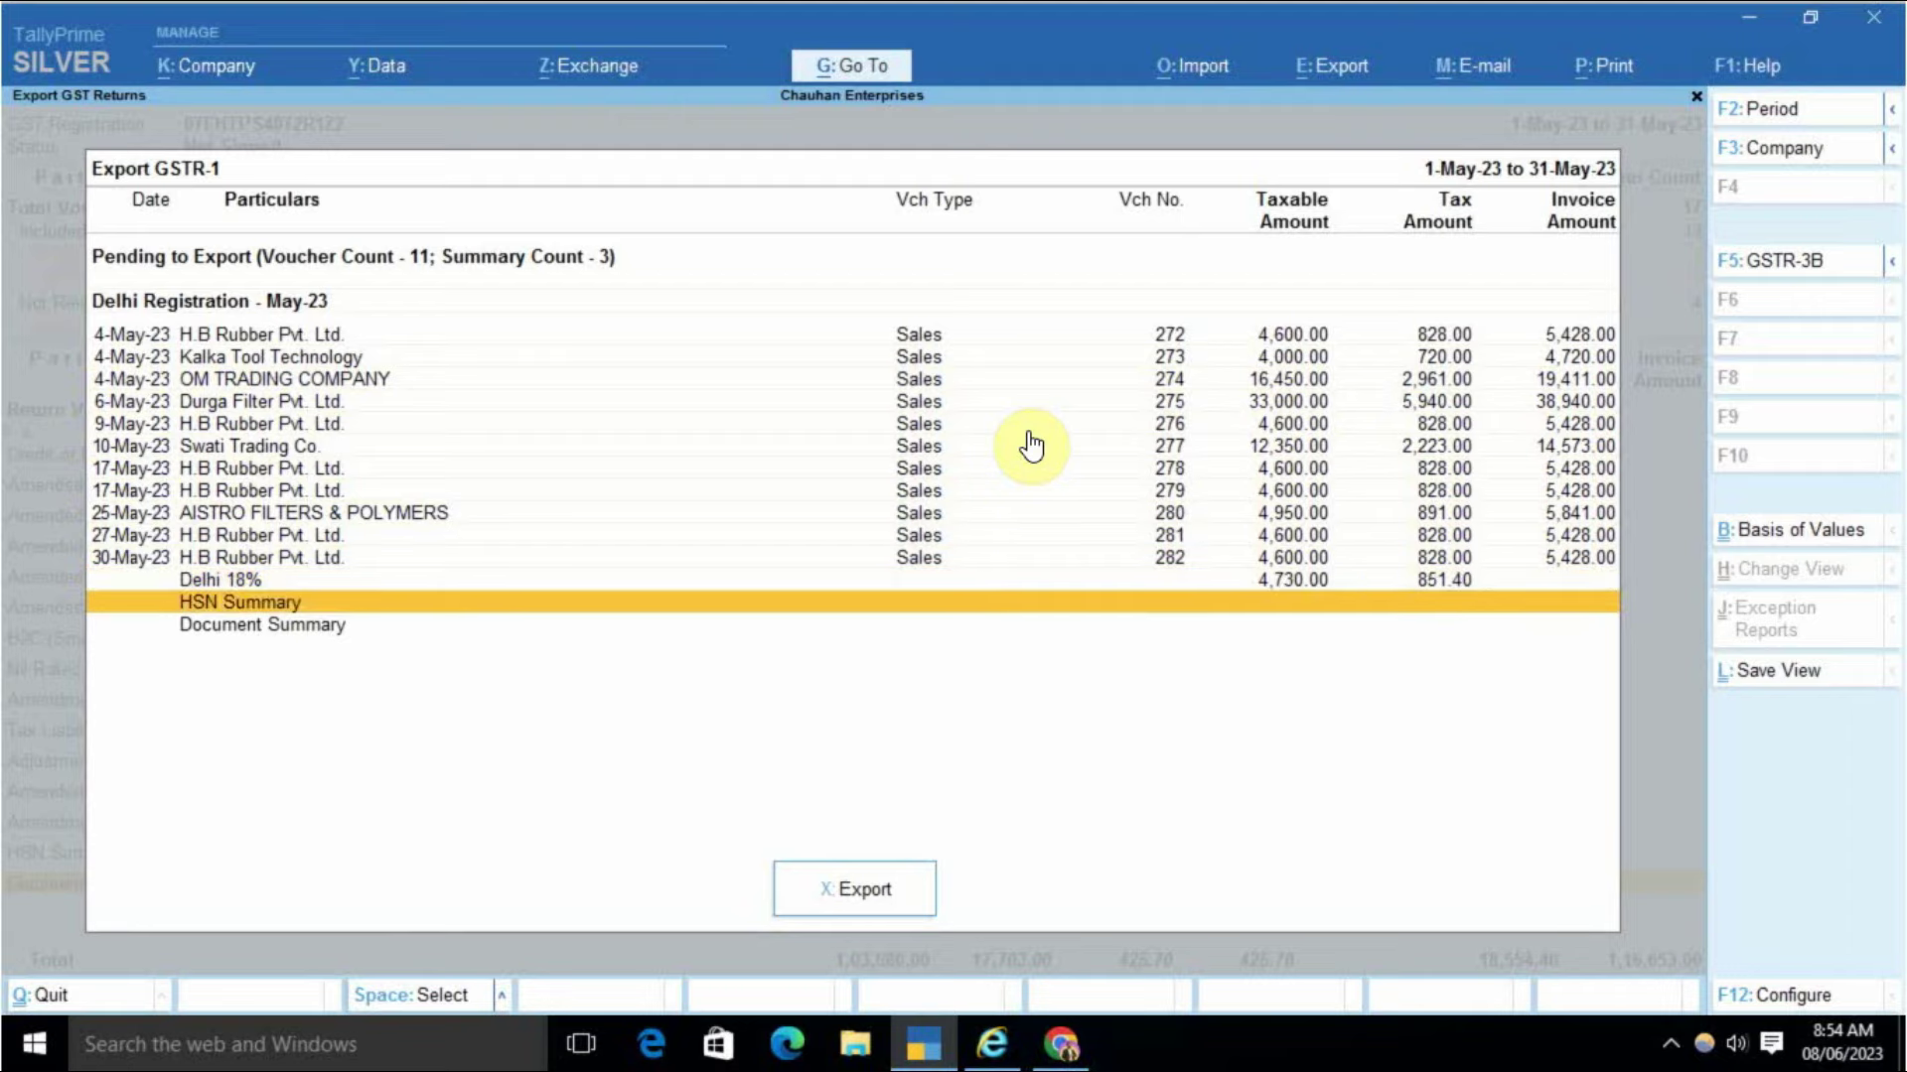
{"action": "key", "text": "Down"}
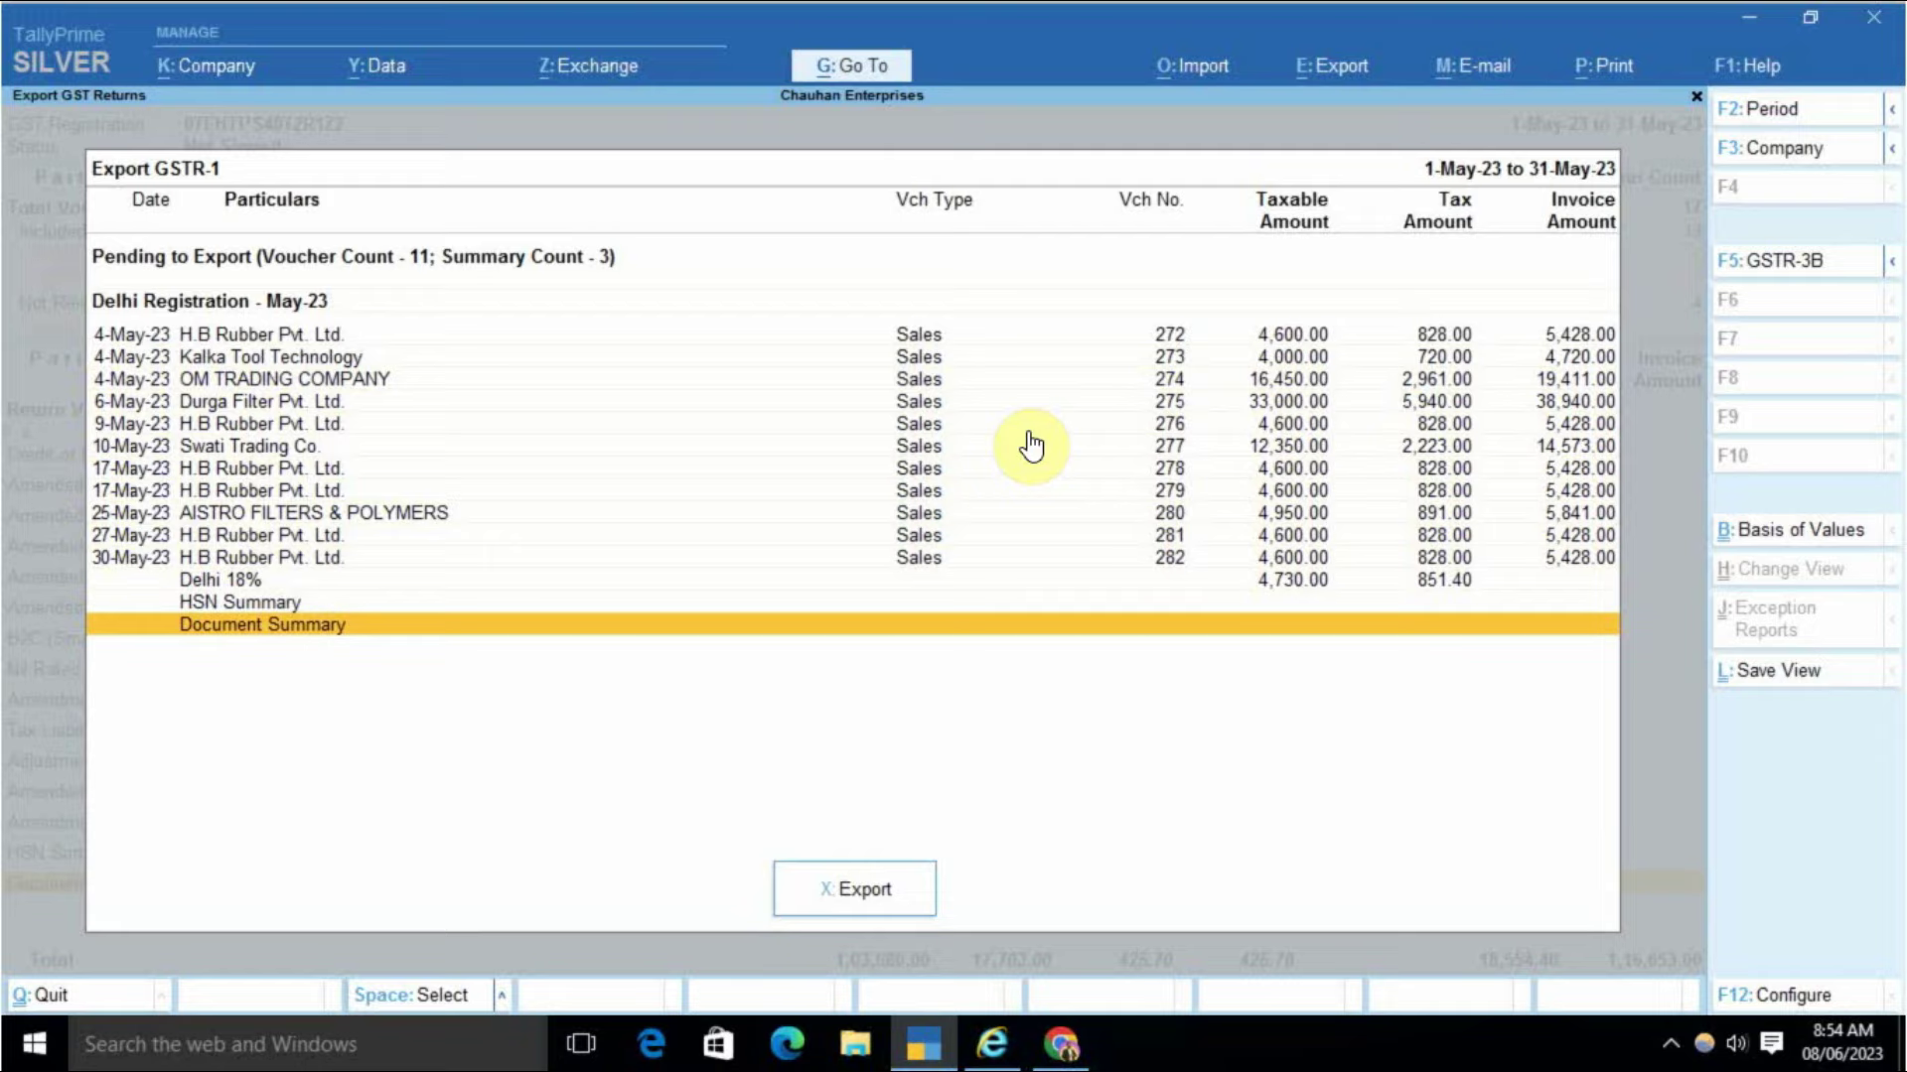
{"action": "key", "text": "Up"}
{"action": "key", "text": "Up"}
{"action": "key", "text": "Up"}
{"action": "key", "text": "Up"}
{"action": "key", "text": "Up"}
{"action": "key", "text": "Up"}
{"action": "key", "text": "Up"}
{"action": "key", "text": "Up"}
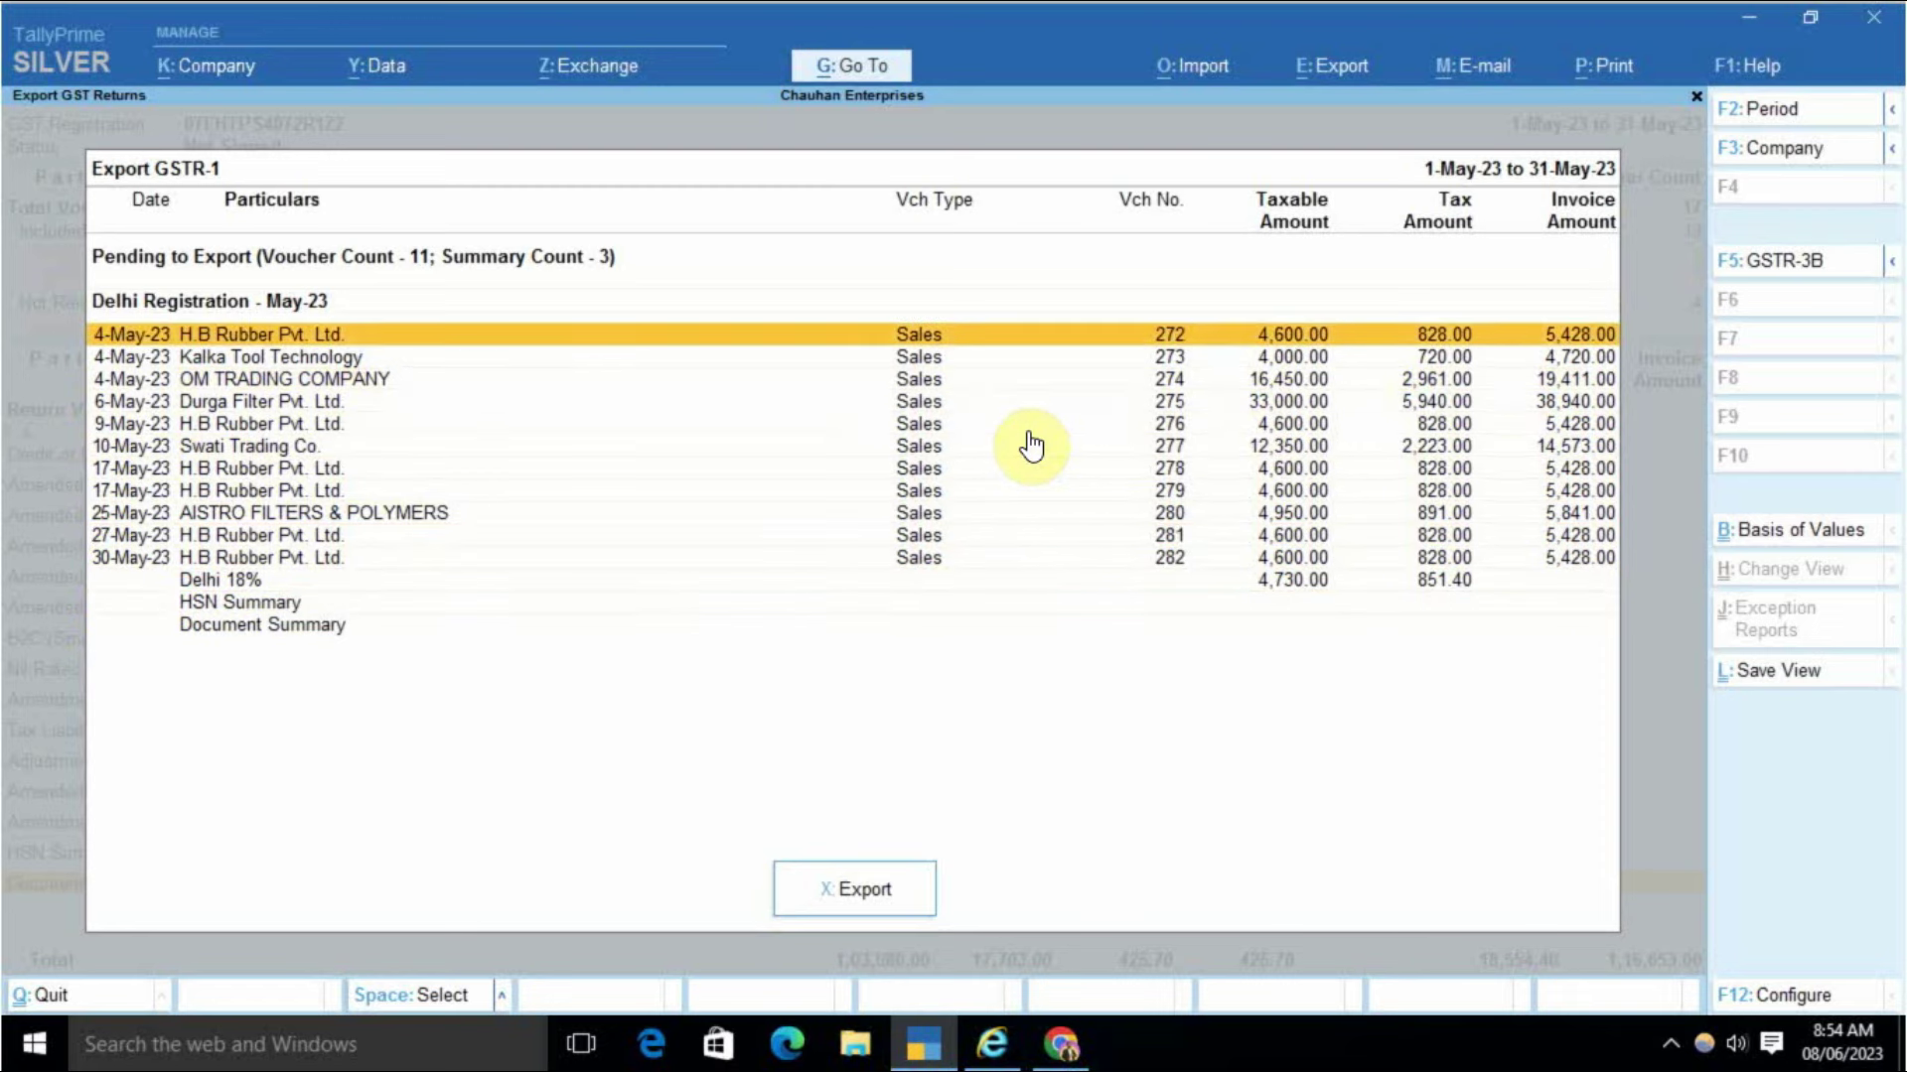
{"action": "key", "text": "Down"}
{"action": "key", "text": "Down"}
{"action": "key", "text": "Down"}
{"action": "key", "text": "Down"}
{"action": "key", "text": "Down"}
{"action": "key", "text": "Down"}
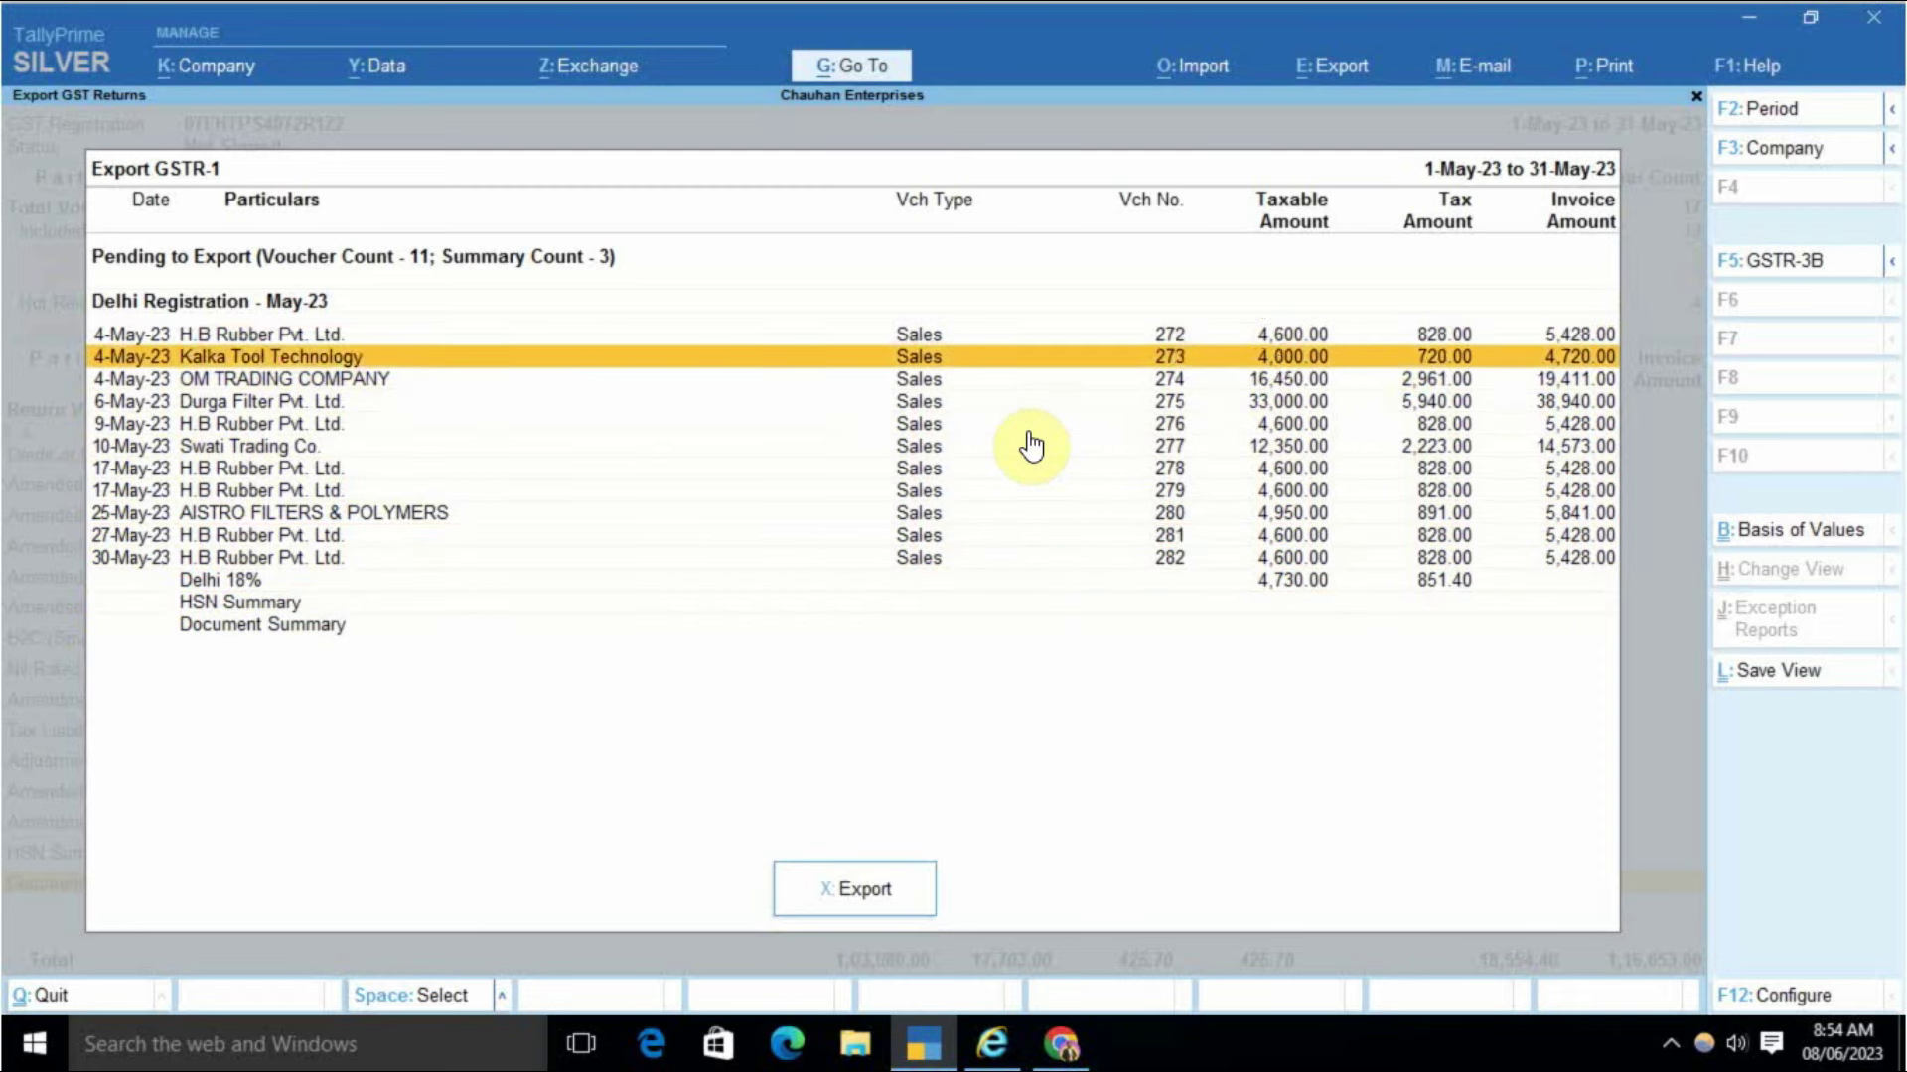
{"action": "key", "text": "Down"}
{"action": "key", "text": "Down"}
{"action": "key", "text": "Down"}
{"action": "key", "text": "Down"}
{"action": "key", "text": "Down"}
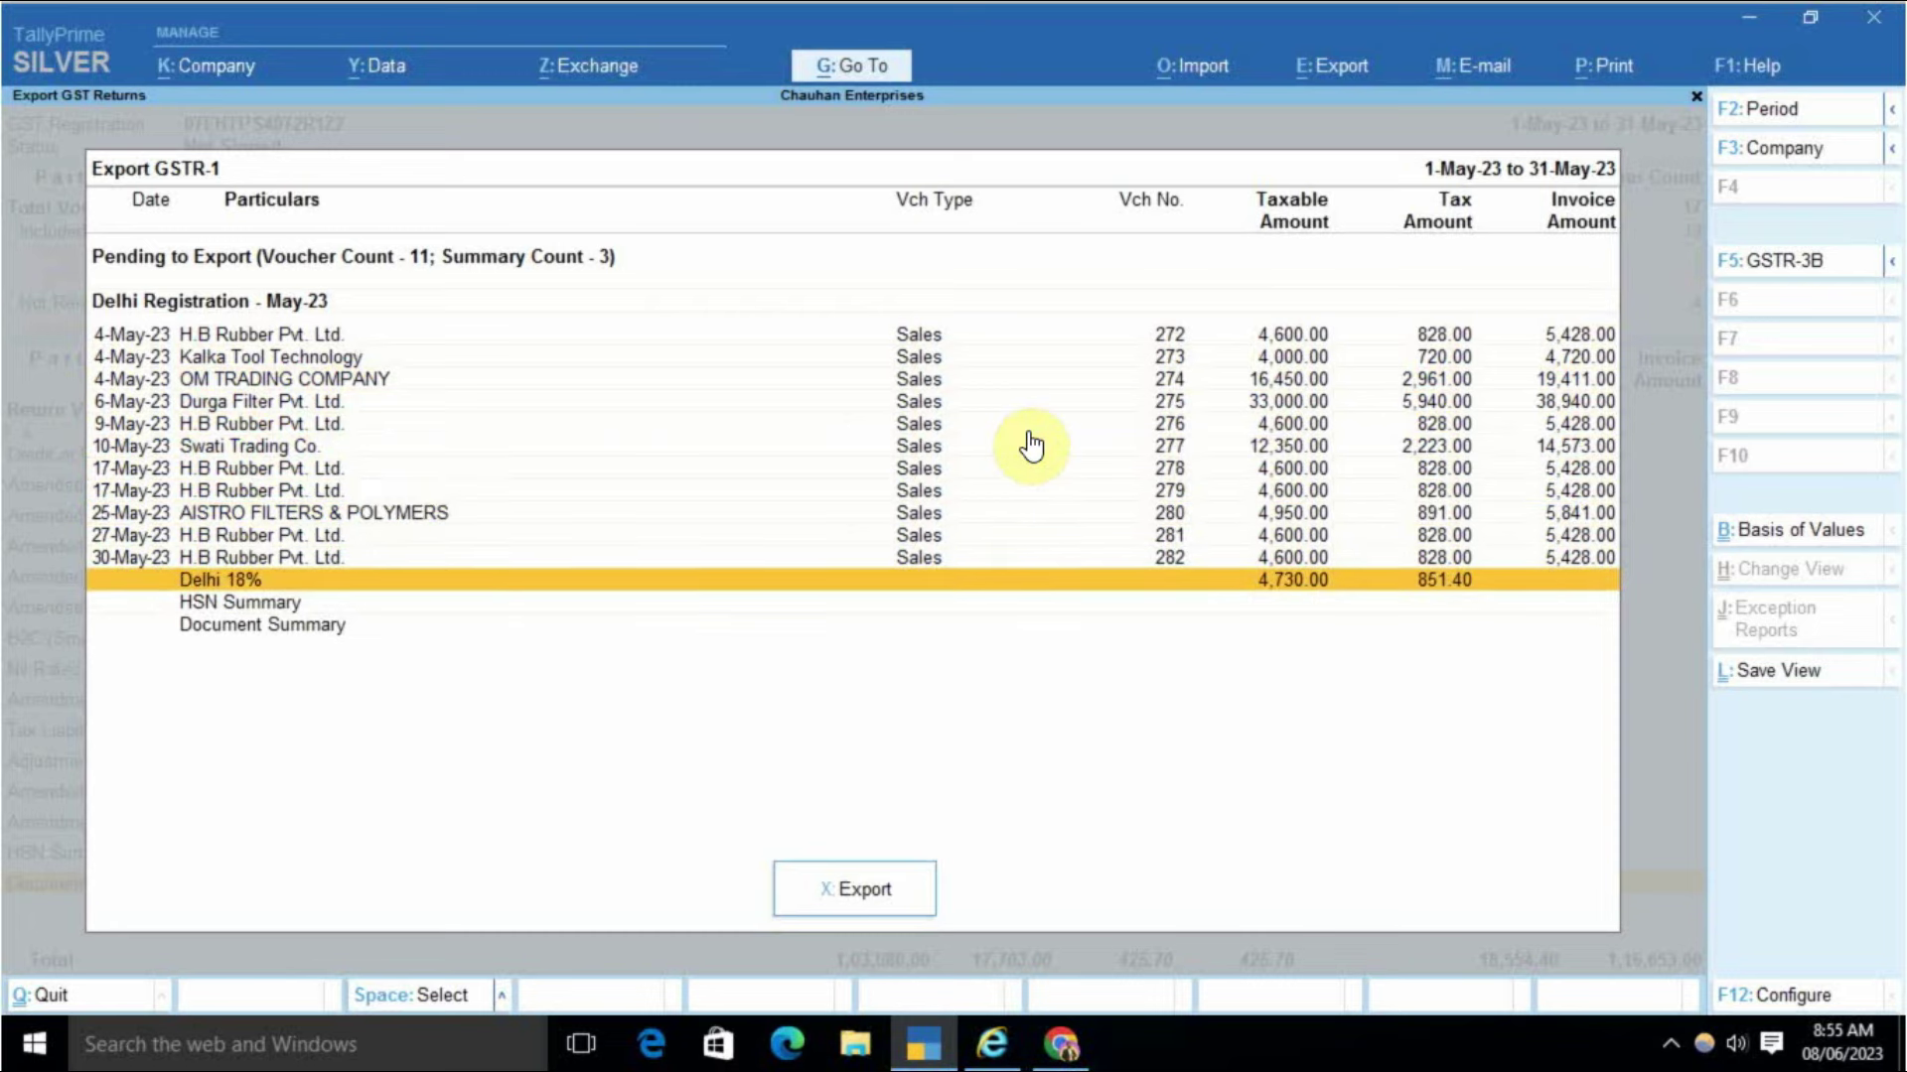
{"action": "key", "text": "Down"}
{"action": "key", "text": "Down"}
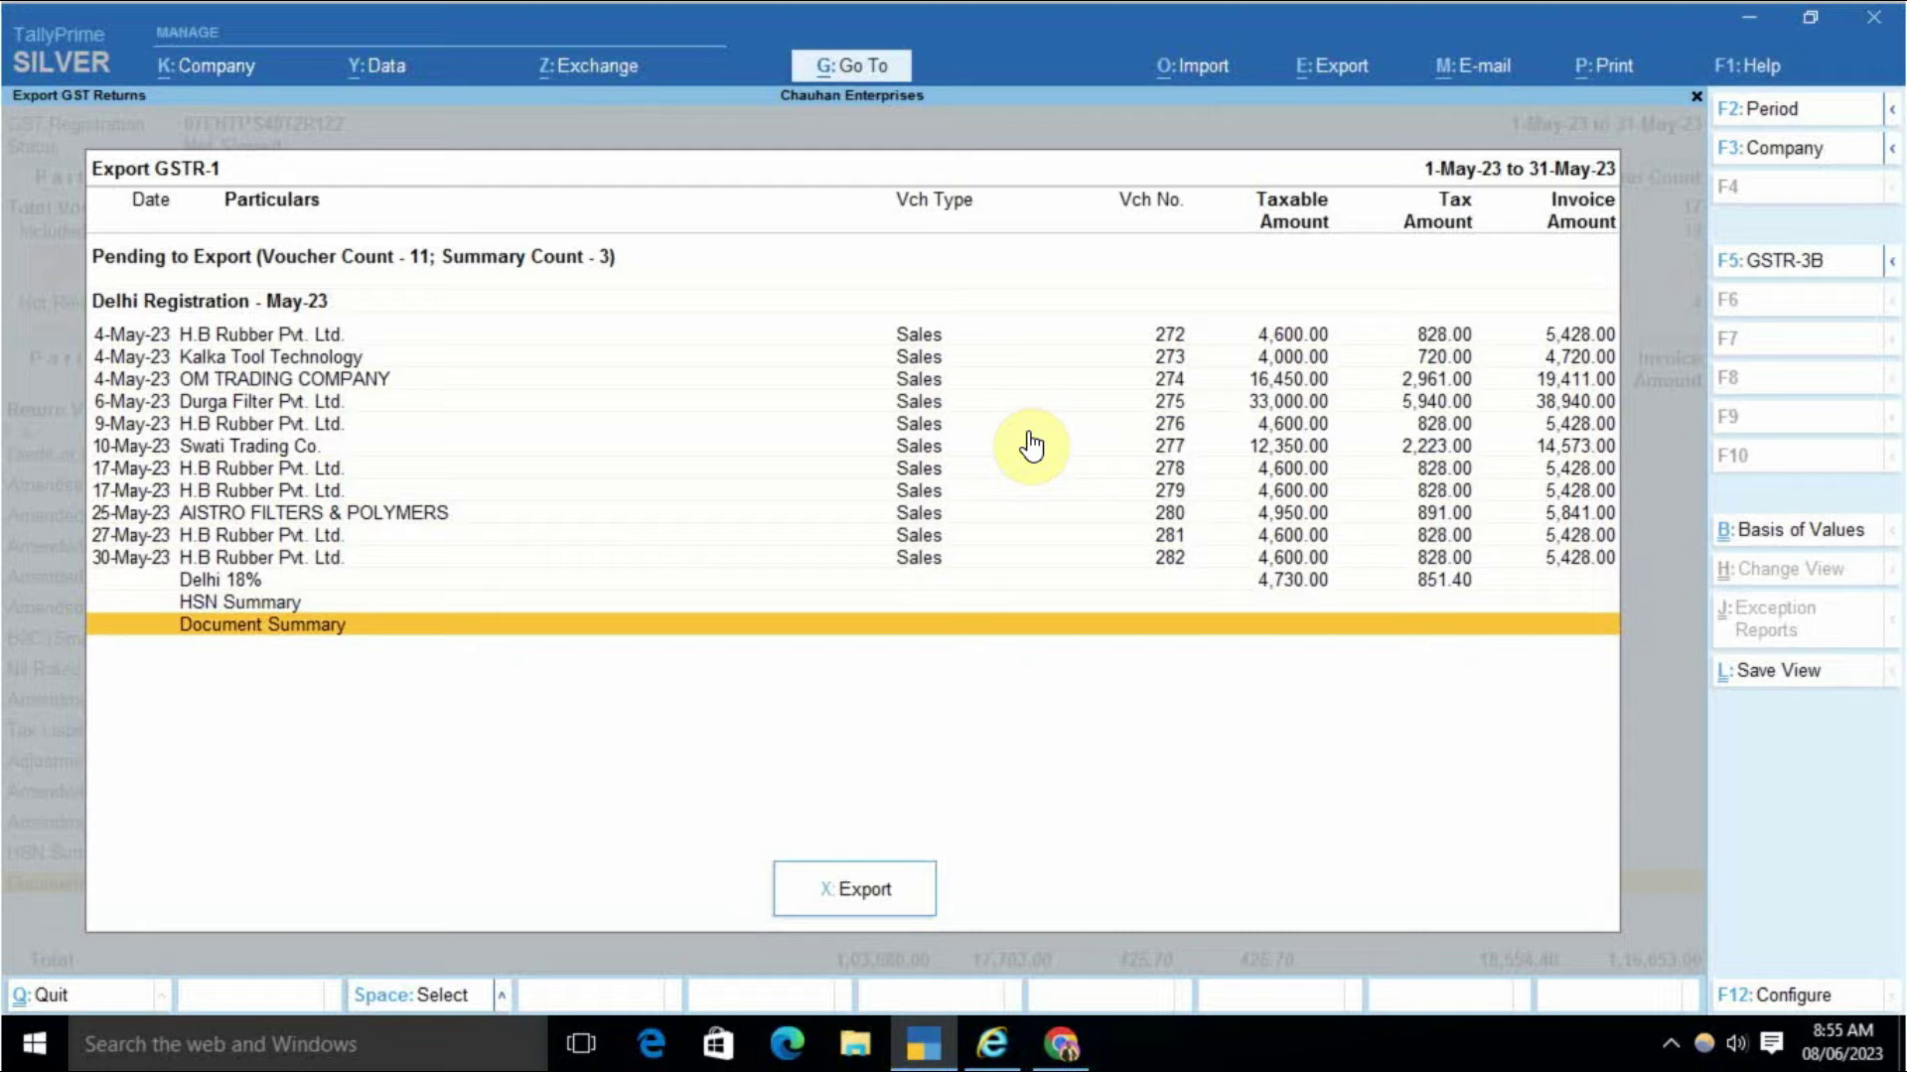
Start the GSTR-1 export and, in its configuration, choose to specify a custom folder path
{"action": "left_click", "coordinate": [866, 896]}
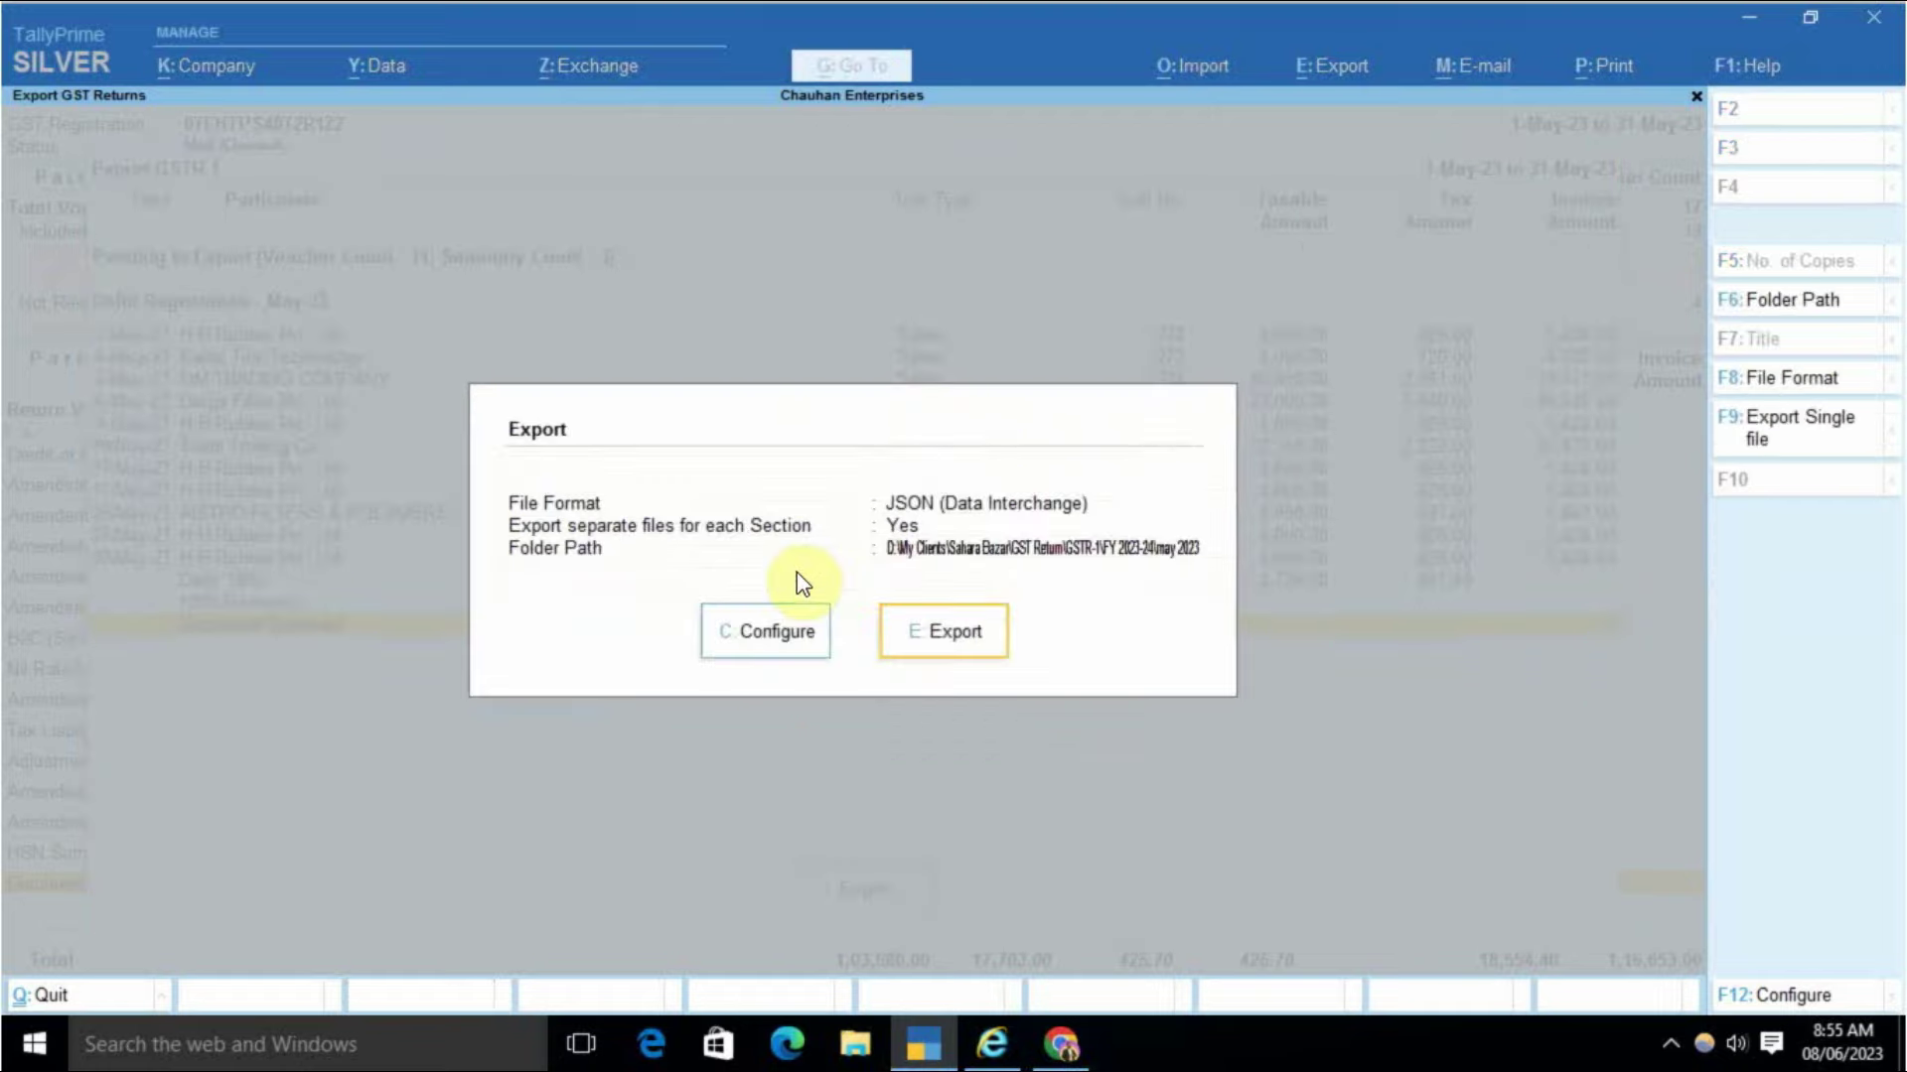
{"action": "left_click", "coordinate": [760, 640]}
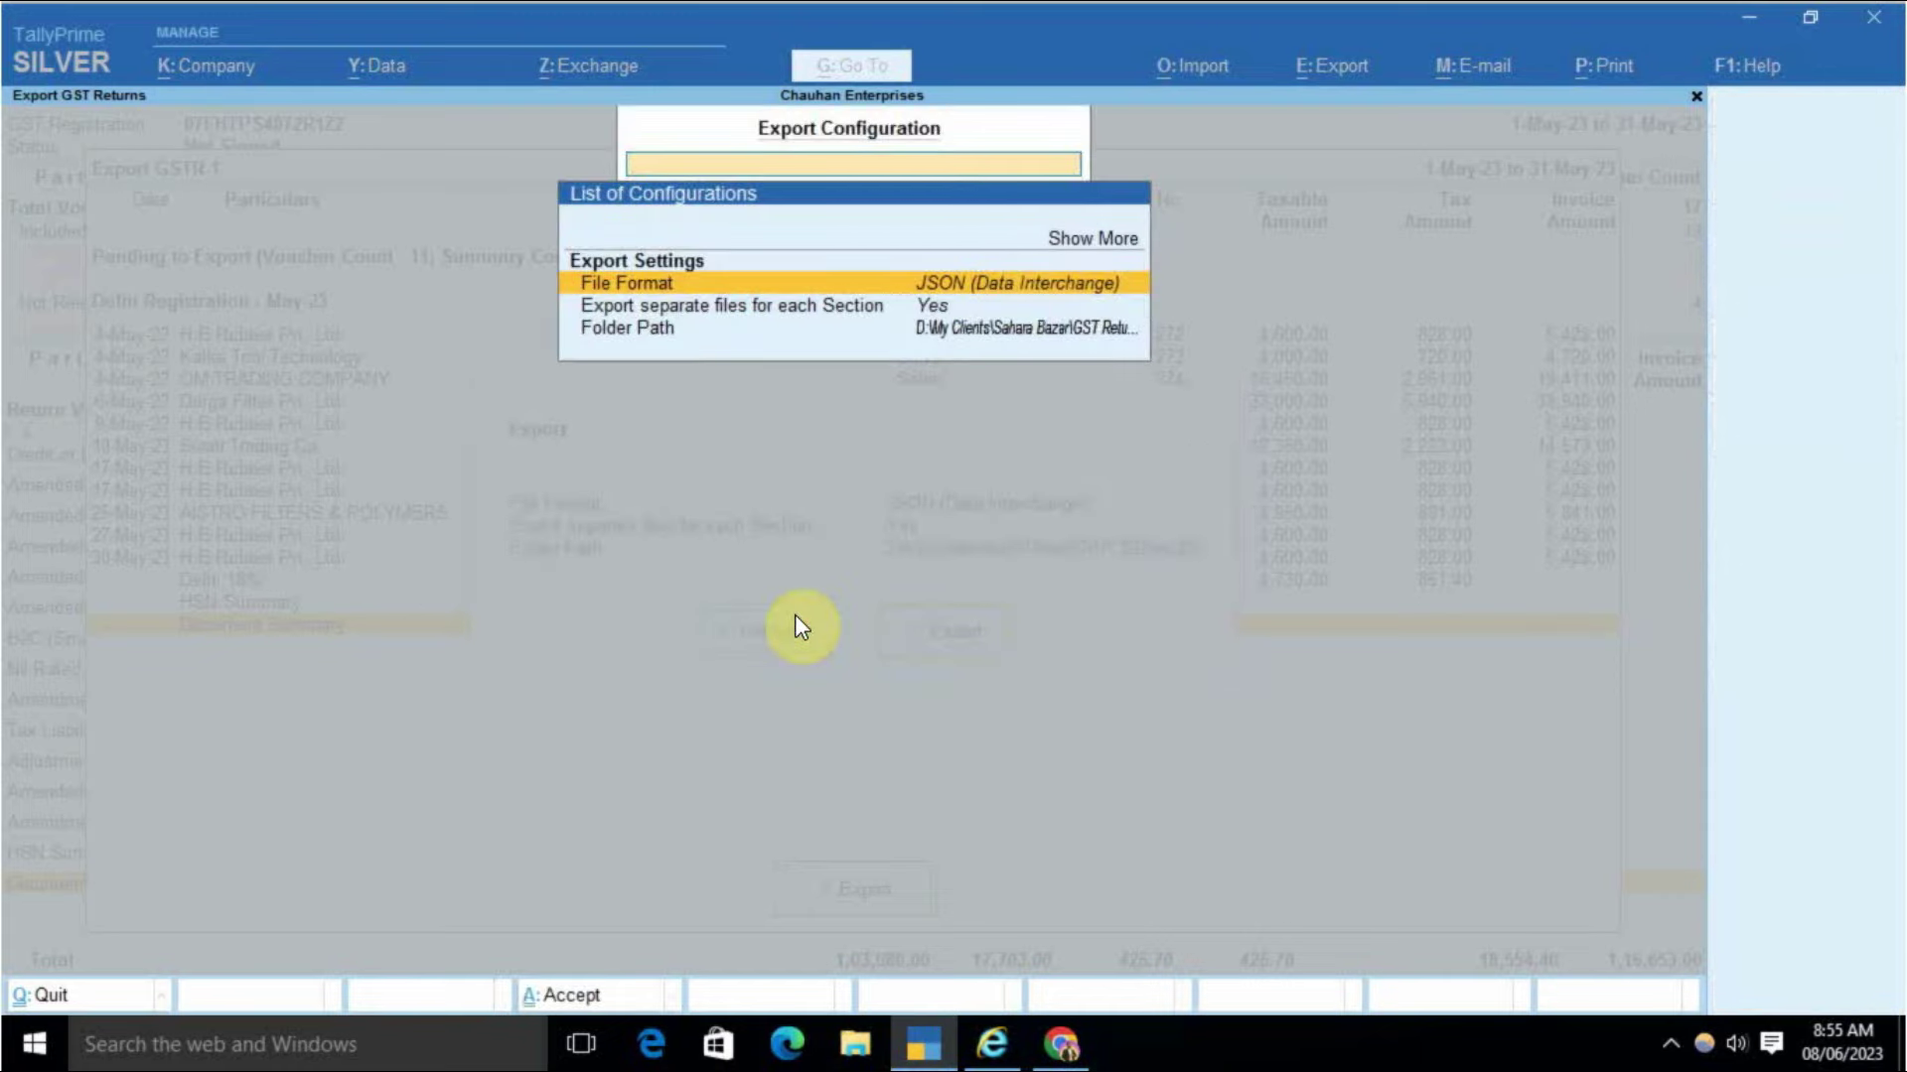
{"action": "key", "text": "Down"}
{"action": "key", "text": "Down"}
{"action": "key", "text": "Return"}
{"action": "key", "text": "Up"}
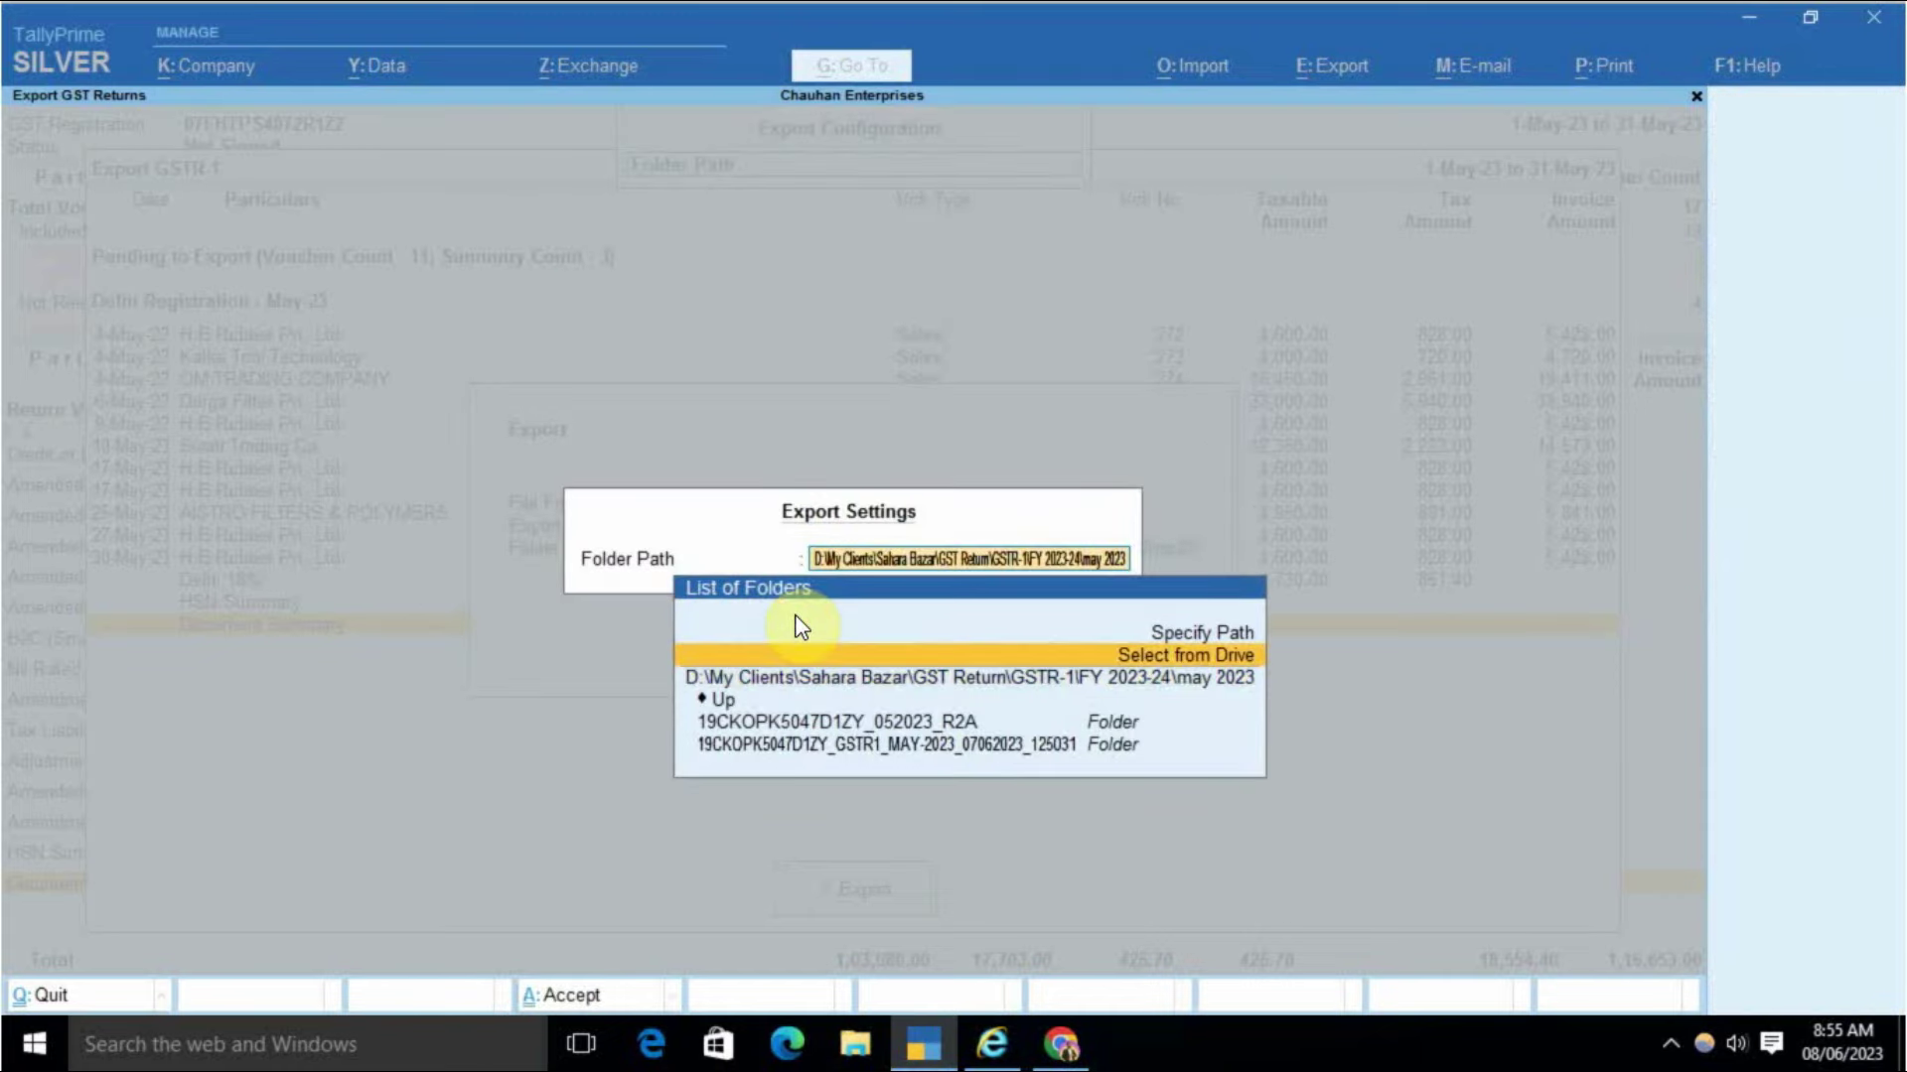
{"action": "key", "text": "Up"}
{"action": "key", "text": "Return"}
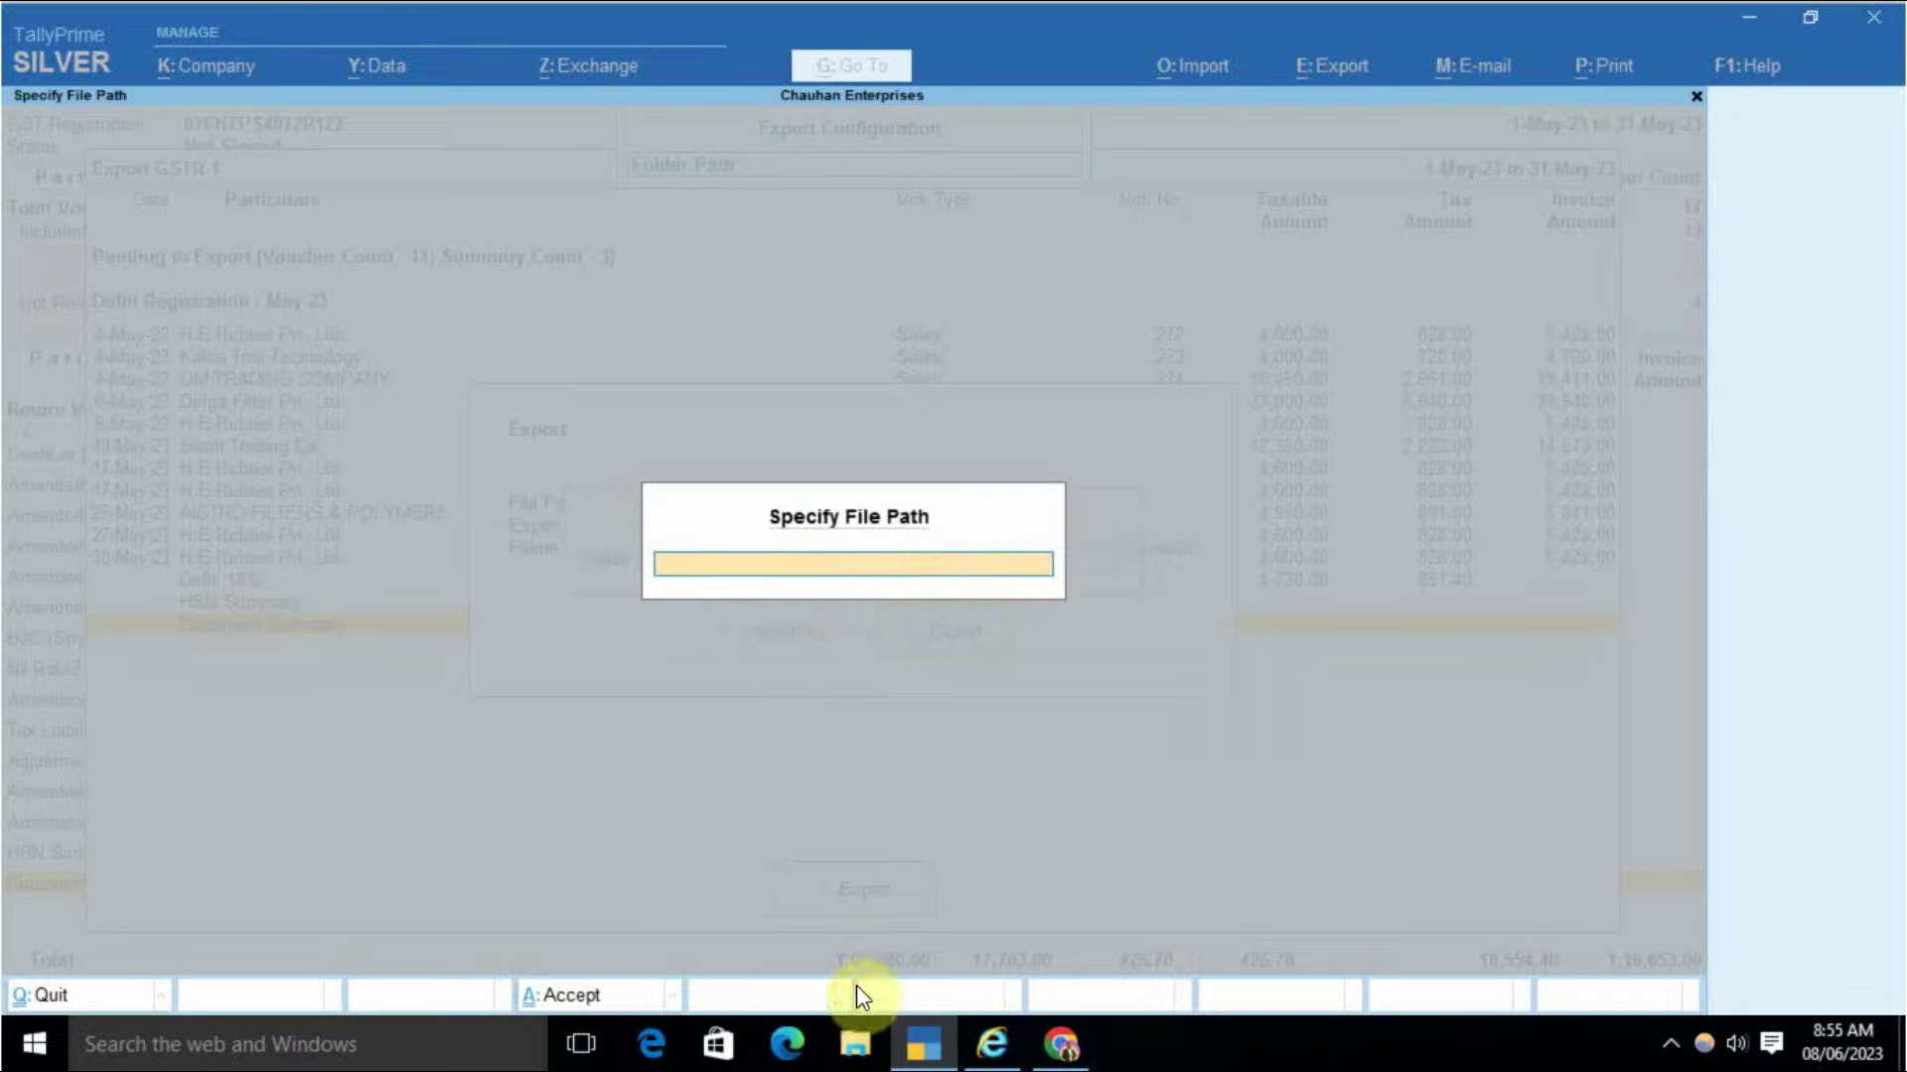
Copy the path D:\My Clients\Chauhan Enterprises\GSTR-1\FY 2023-24\may 2023 from File Explorer and set it as the export folder
{"action": "left_click", "coordinate": [855, 1042]}
{"action": "left_click", "coordinate": [1153, 91]}
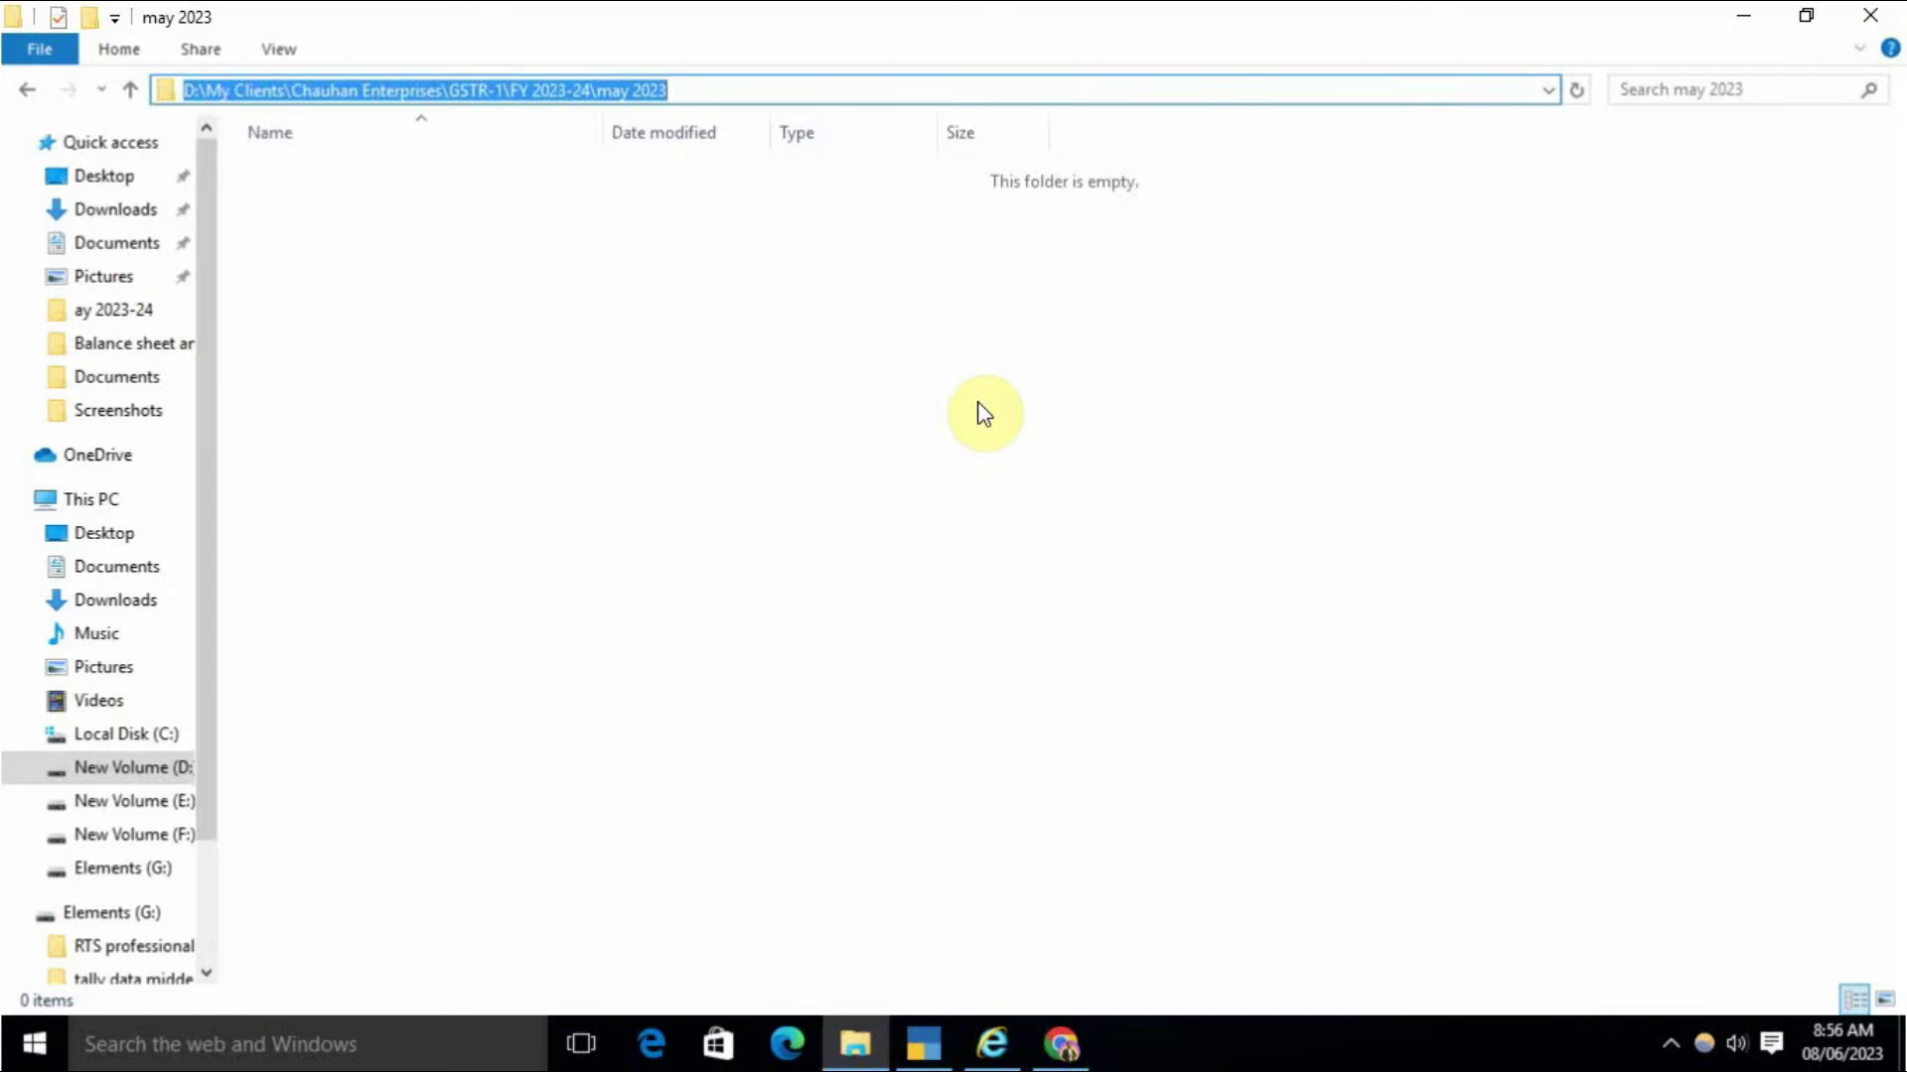
{"action": "key", "text": "ctrl+c"}
{"action": "key", "text": "alt+Tab"}
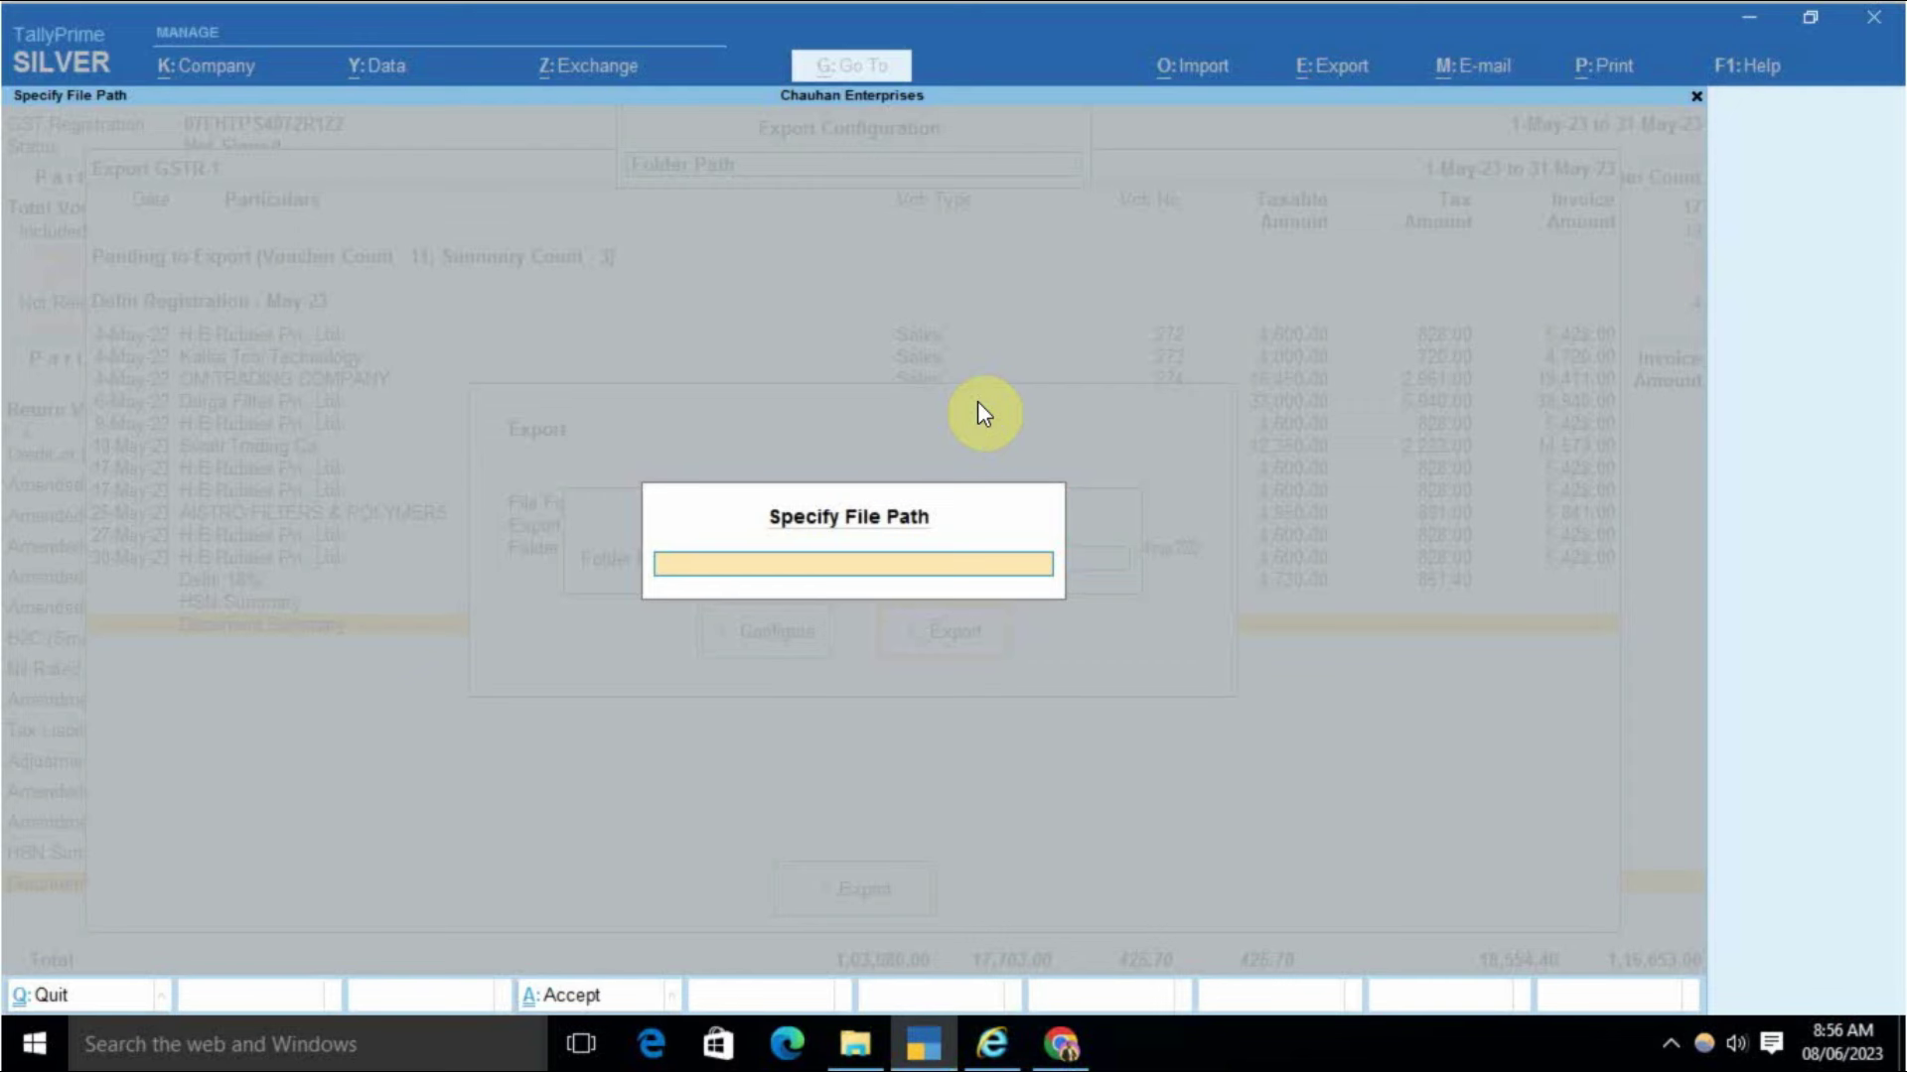
{"action": "key", "text": "ctrl+v"}
{"action": "key", "text": "Return"}
{"action": "key", "text": "Return"}
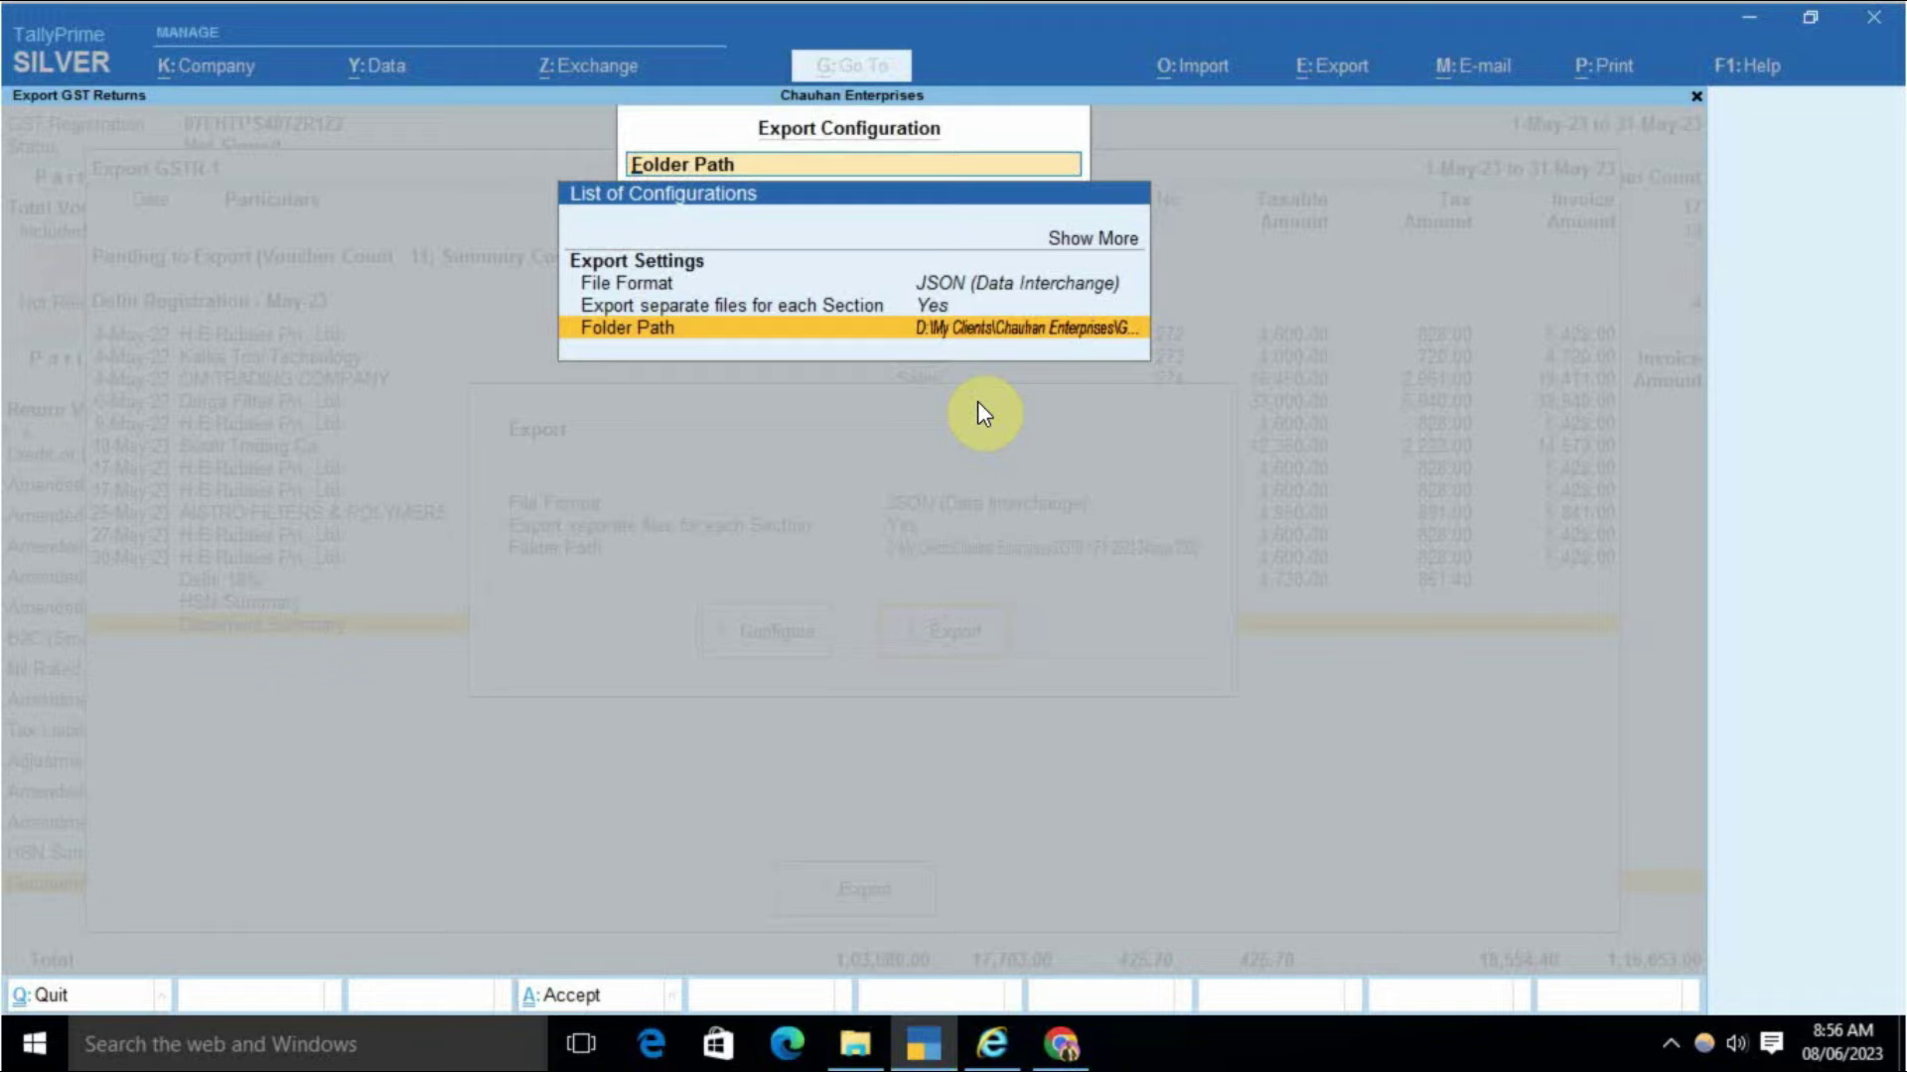
Accept the export configuration, export the GSTR-1 JSON files to the May 2023 folder, and return to the GSTR-1 report
{"action": "key", "text": "ctrl+a"}
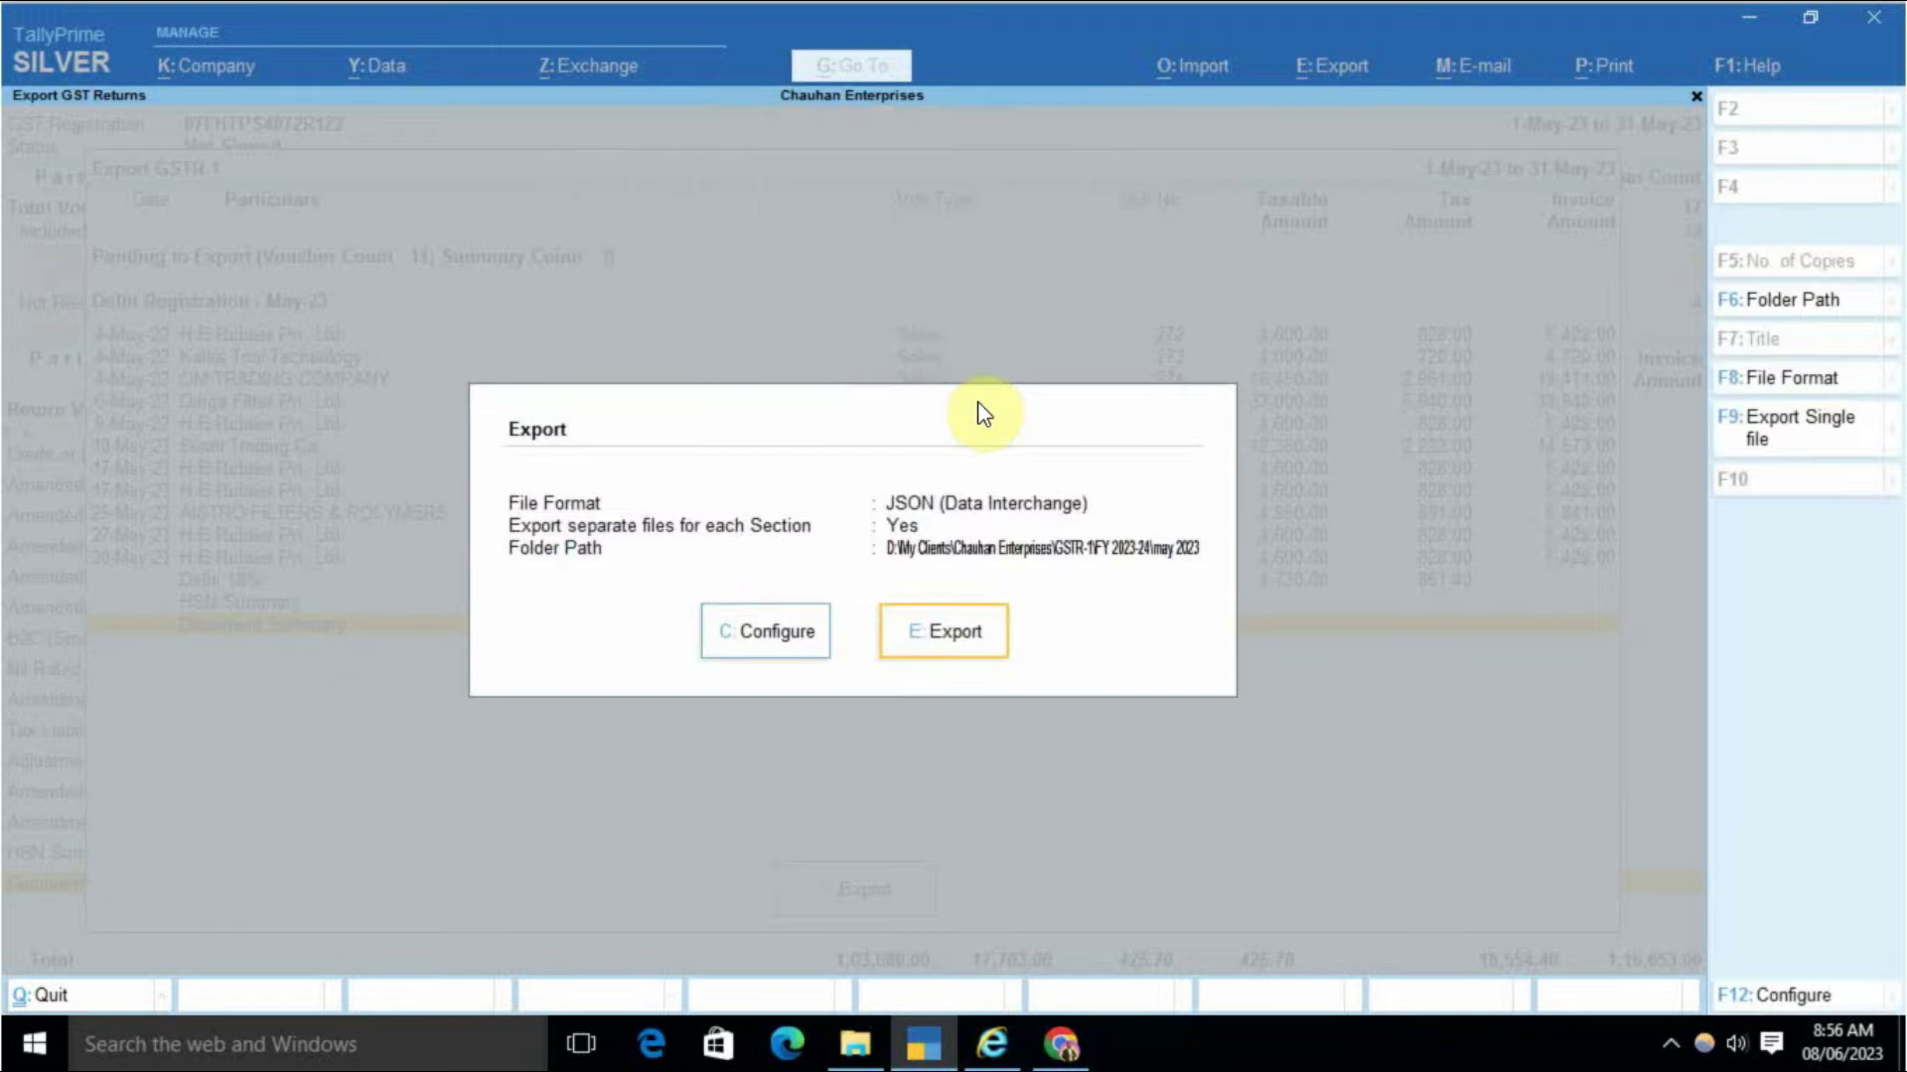
{"action": "left_click", "coordinate": [953, 643]}
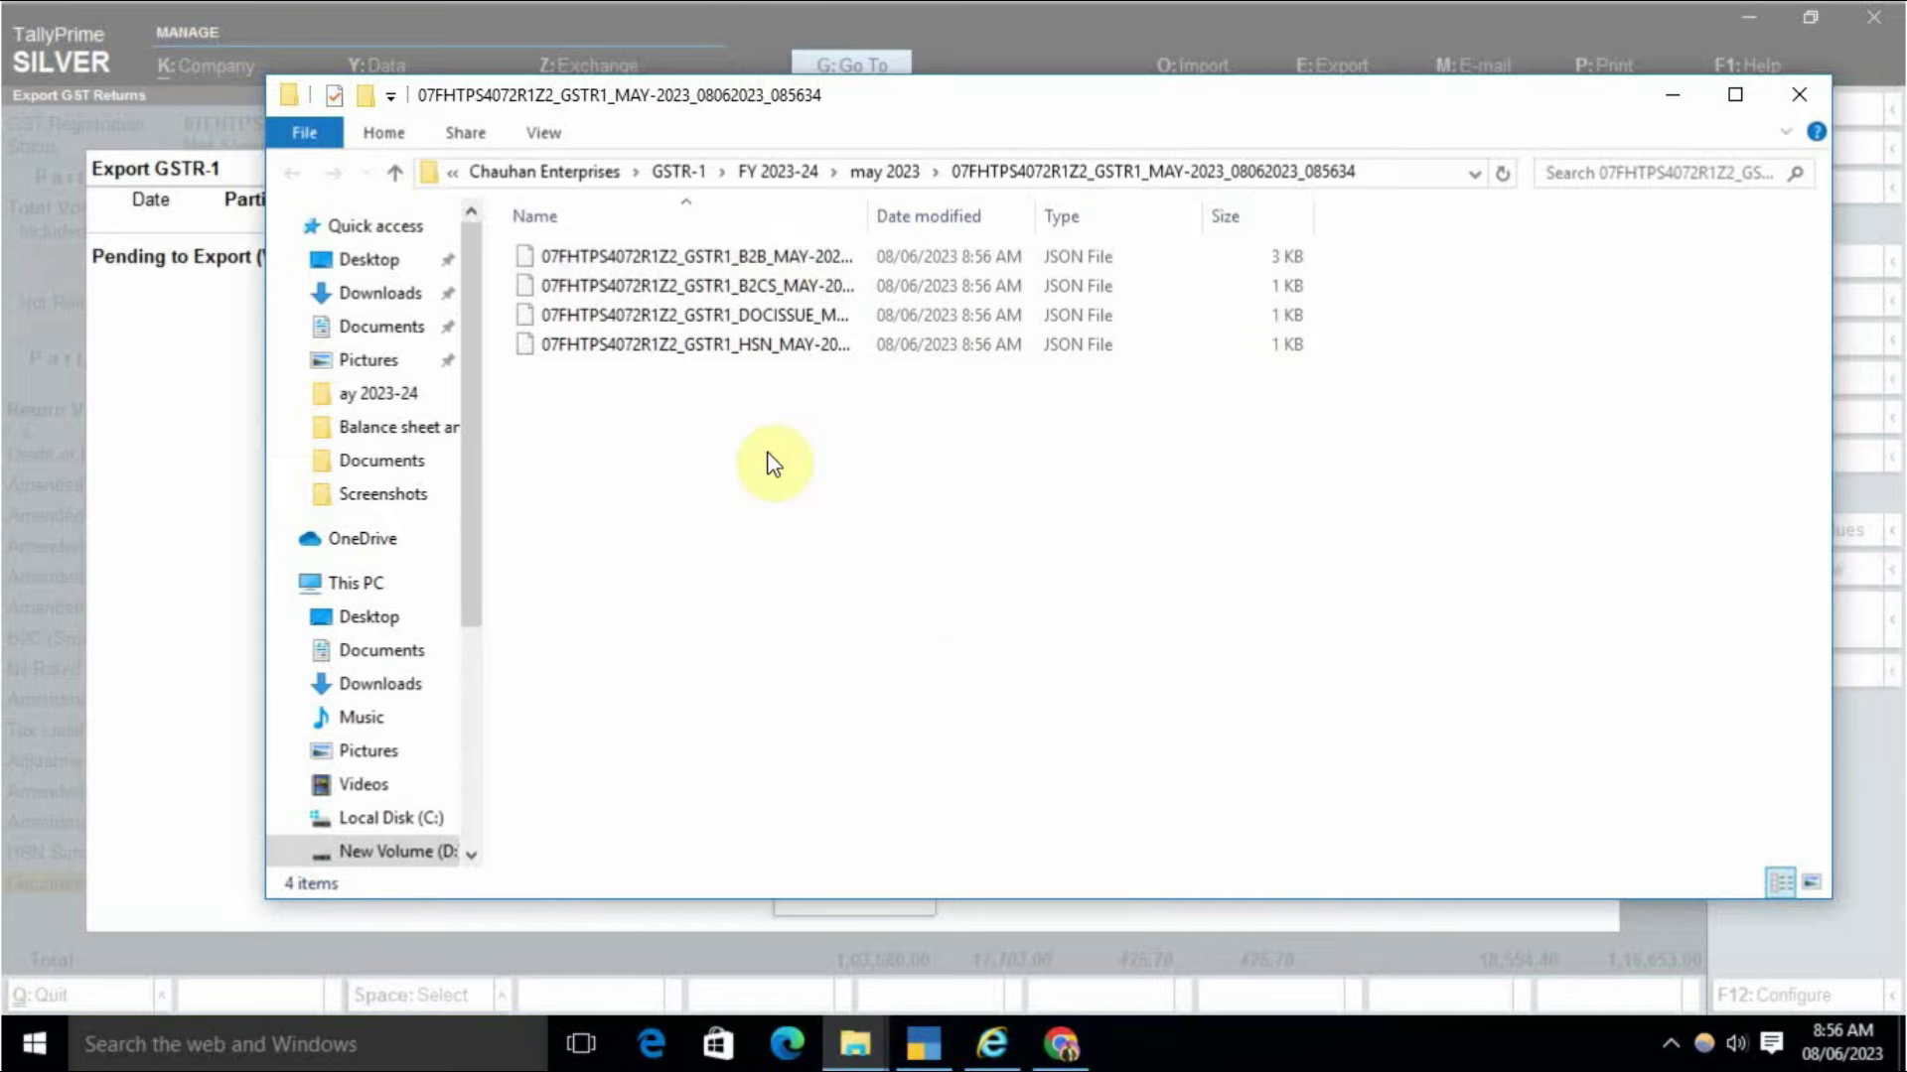
{"action": "left_click", "coordinate": [1809, 94]}
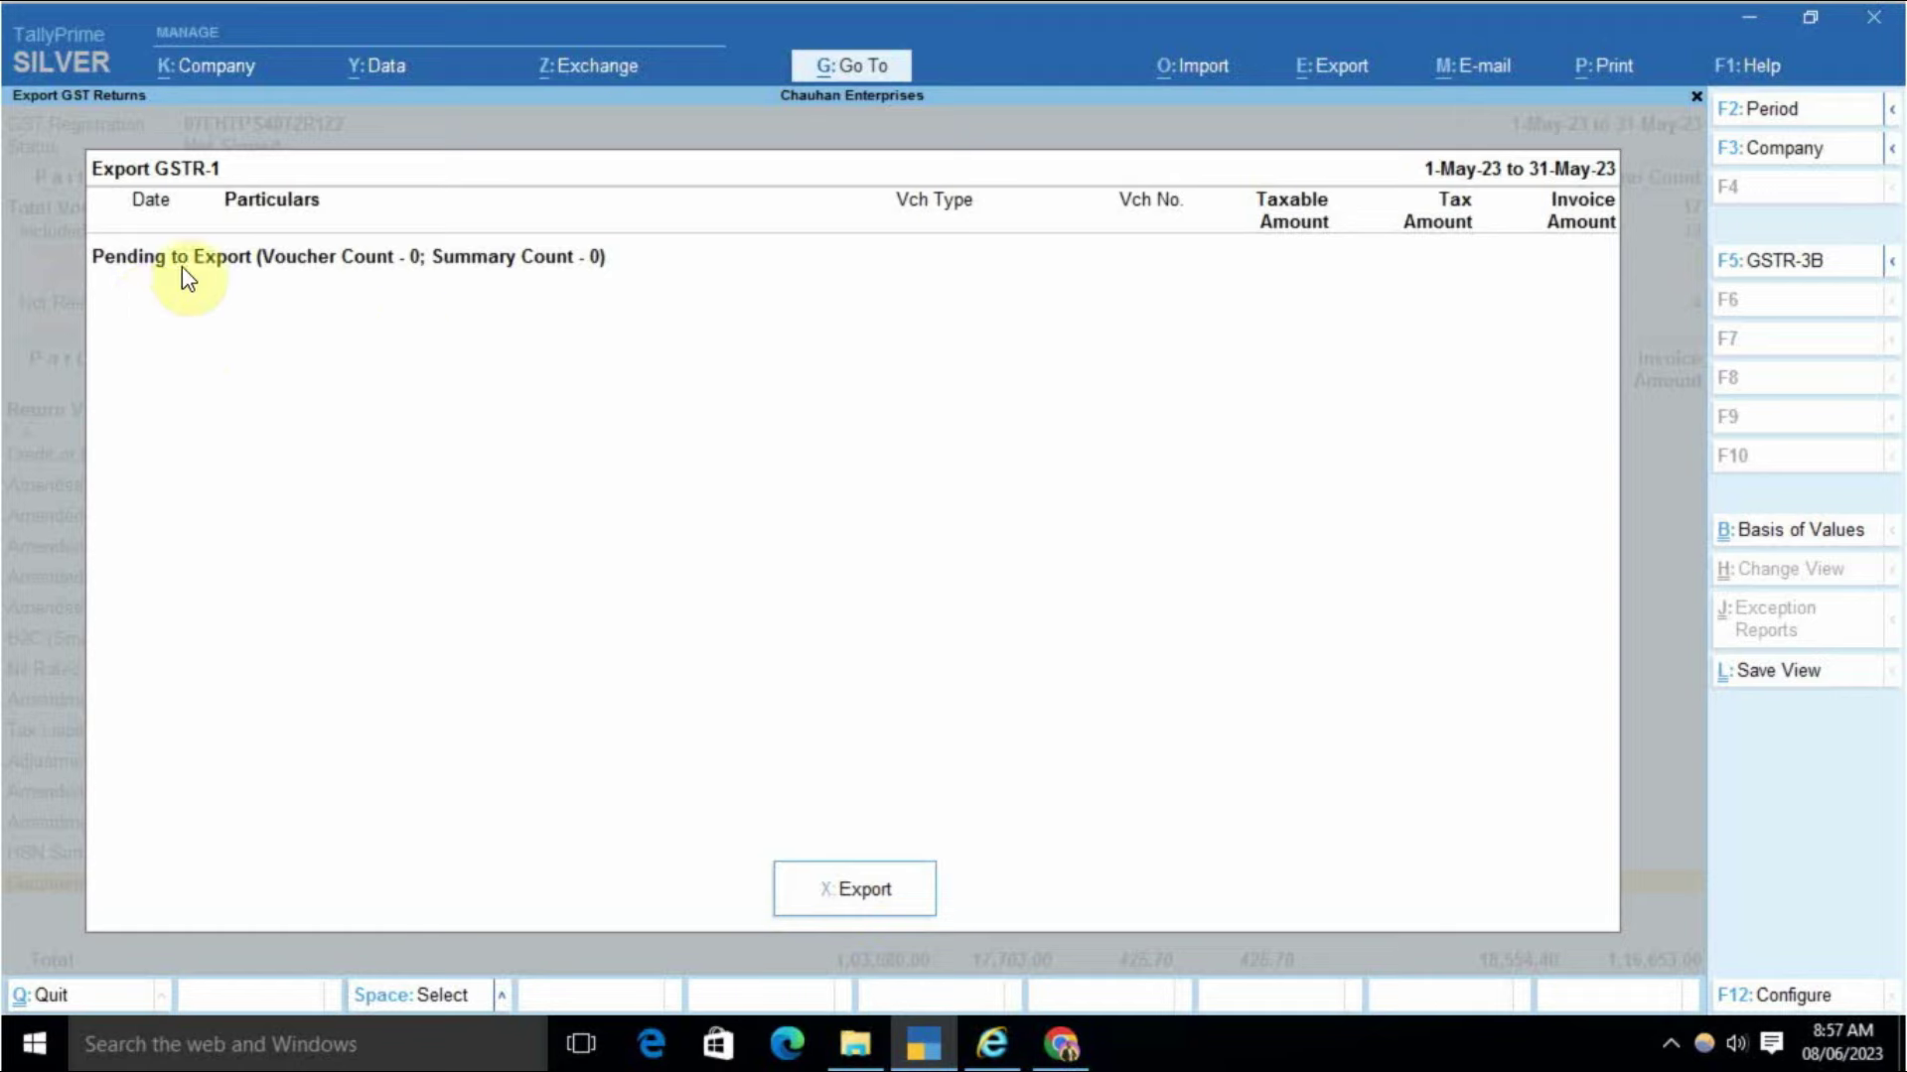
{"action": "left_click", "coordinate": [915, 519]}
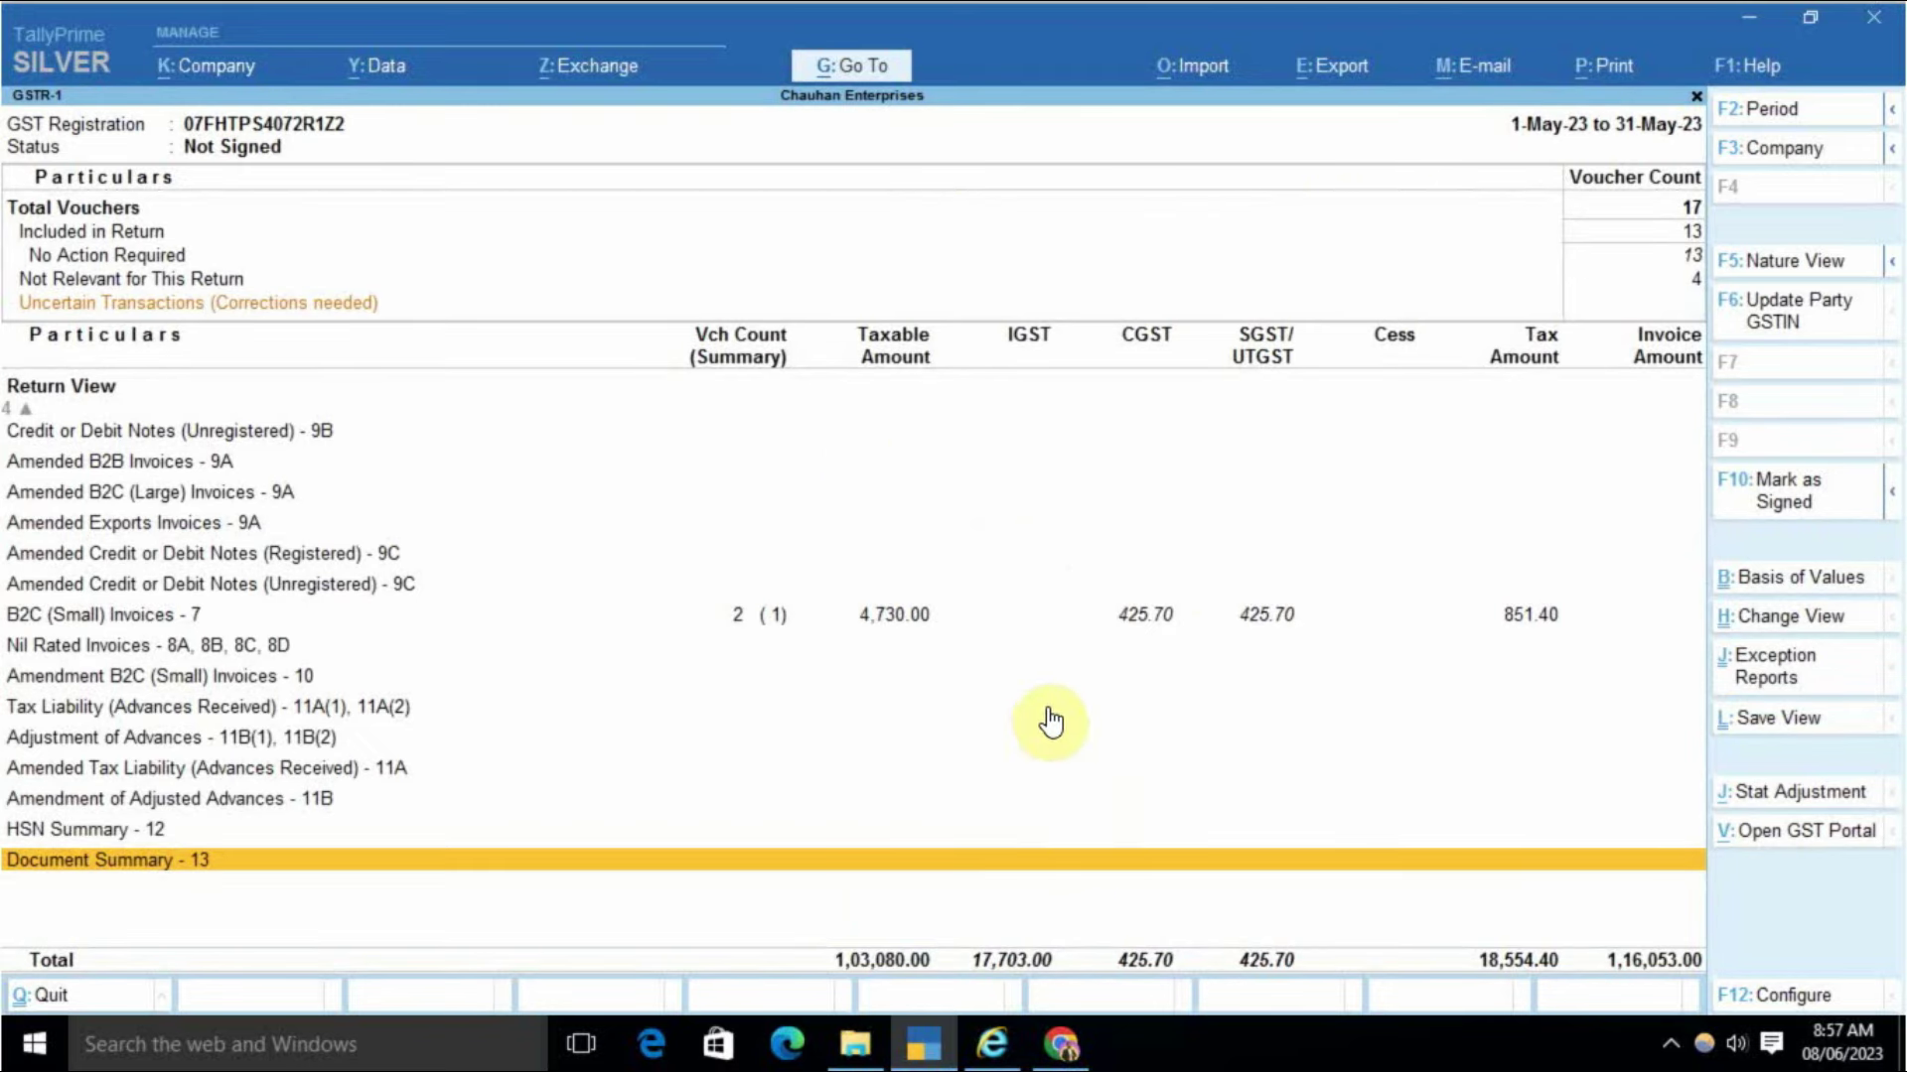
Switch to Chrome, upload the B2B JSON file from the Chauhan Enterprises May 2023 export folder under My Clients, and refresh the upload status
{"action": "left_click", "coordinate": [1063, 1045]}
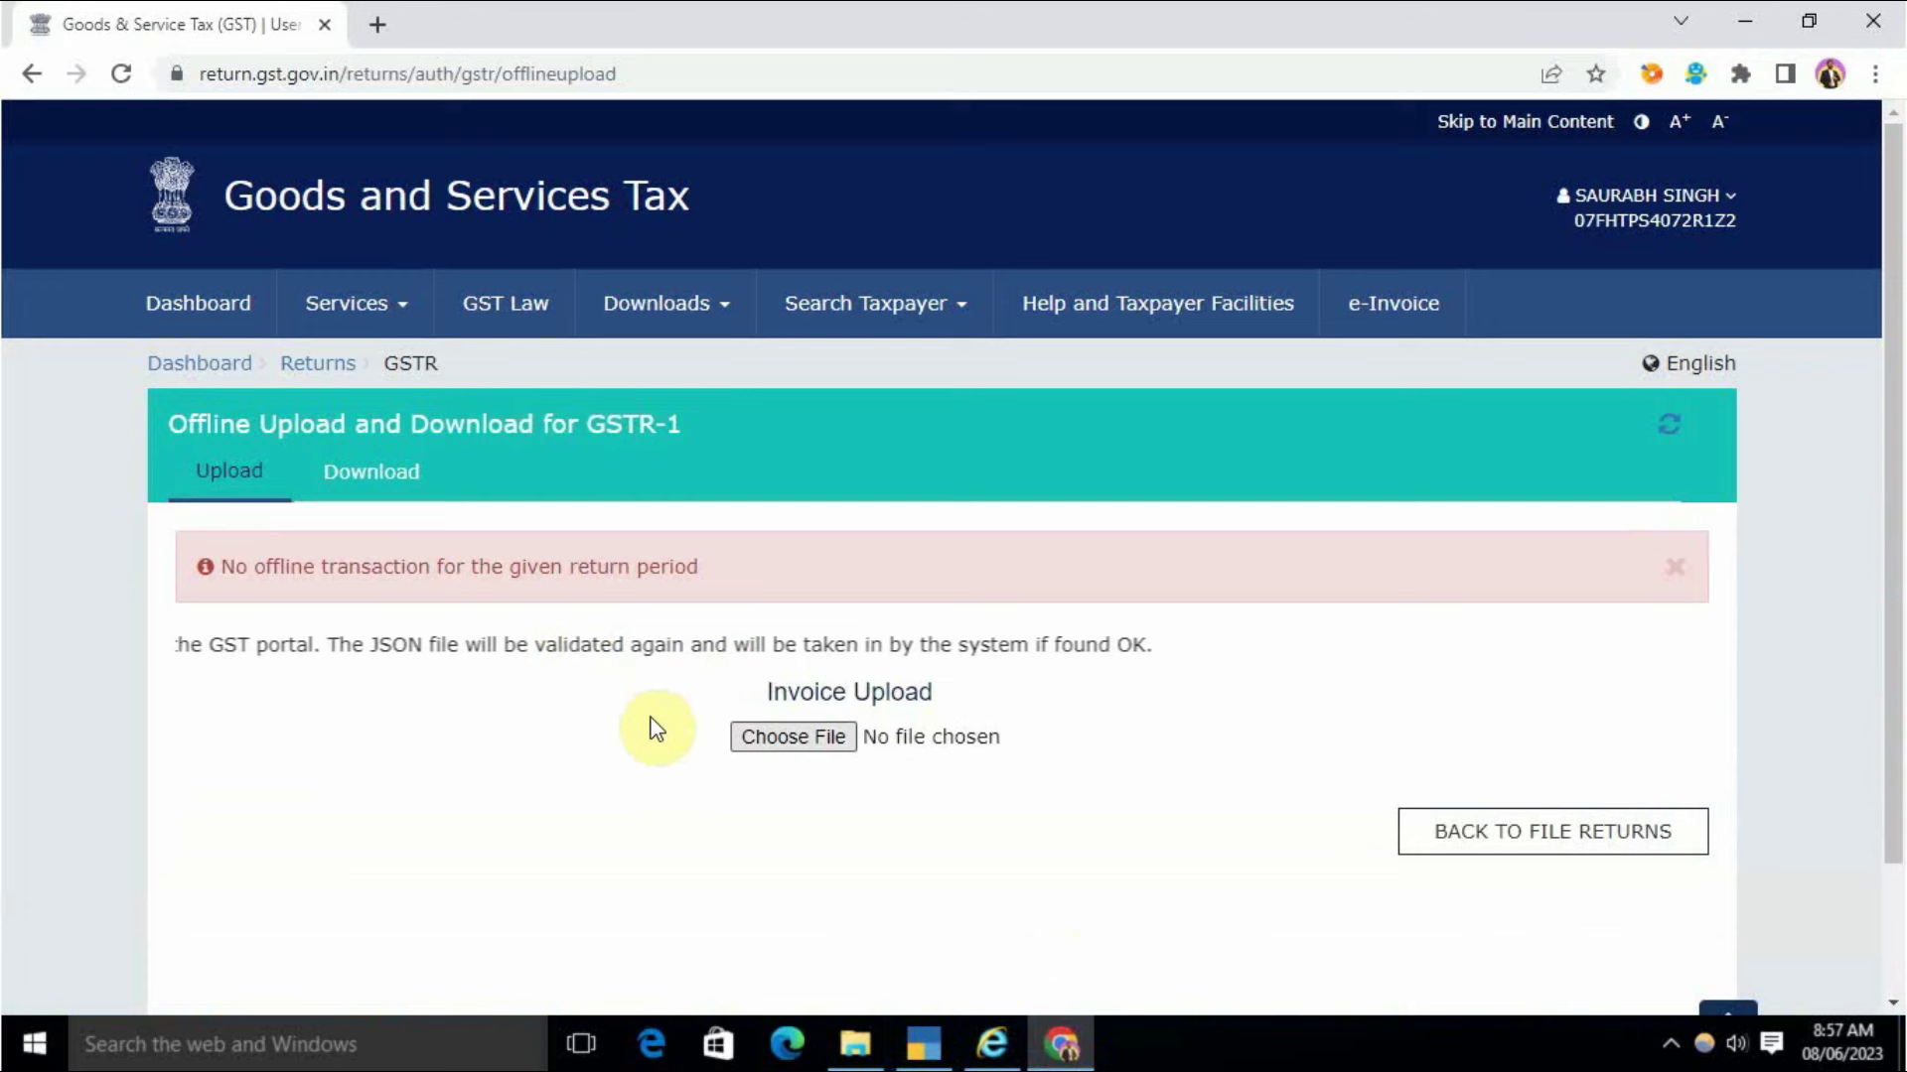
{"action": "left_click", "coordinate": [794, 740]}
{"action": "scroll", "coordinate": [643, 754], "scroll_direction": "down", "scroll_amount": 5}
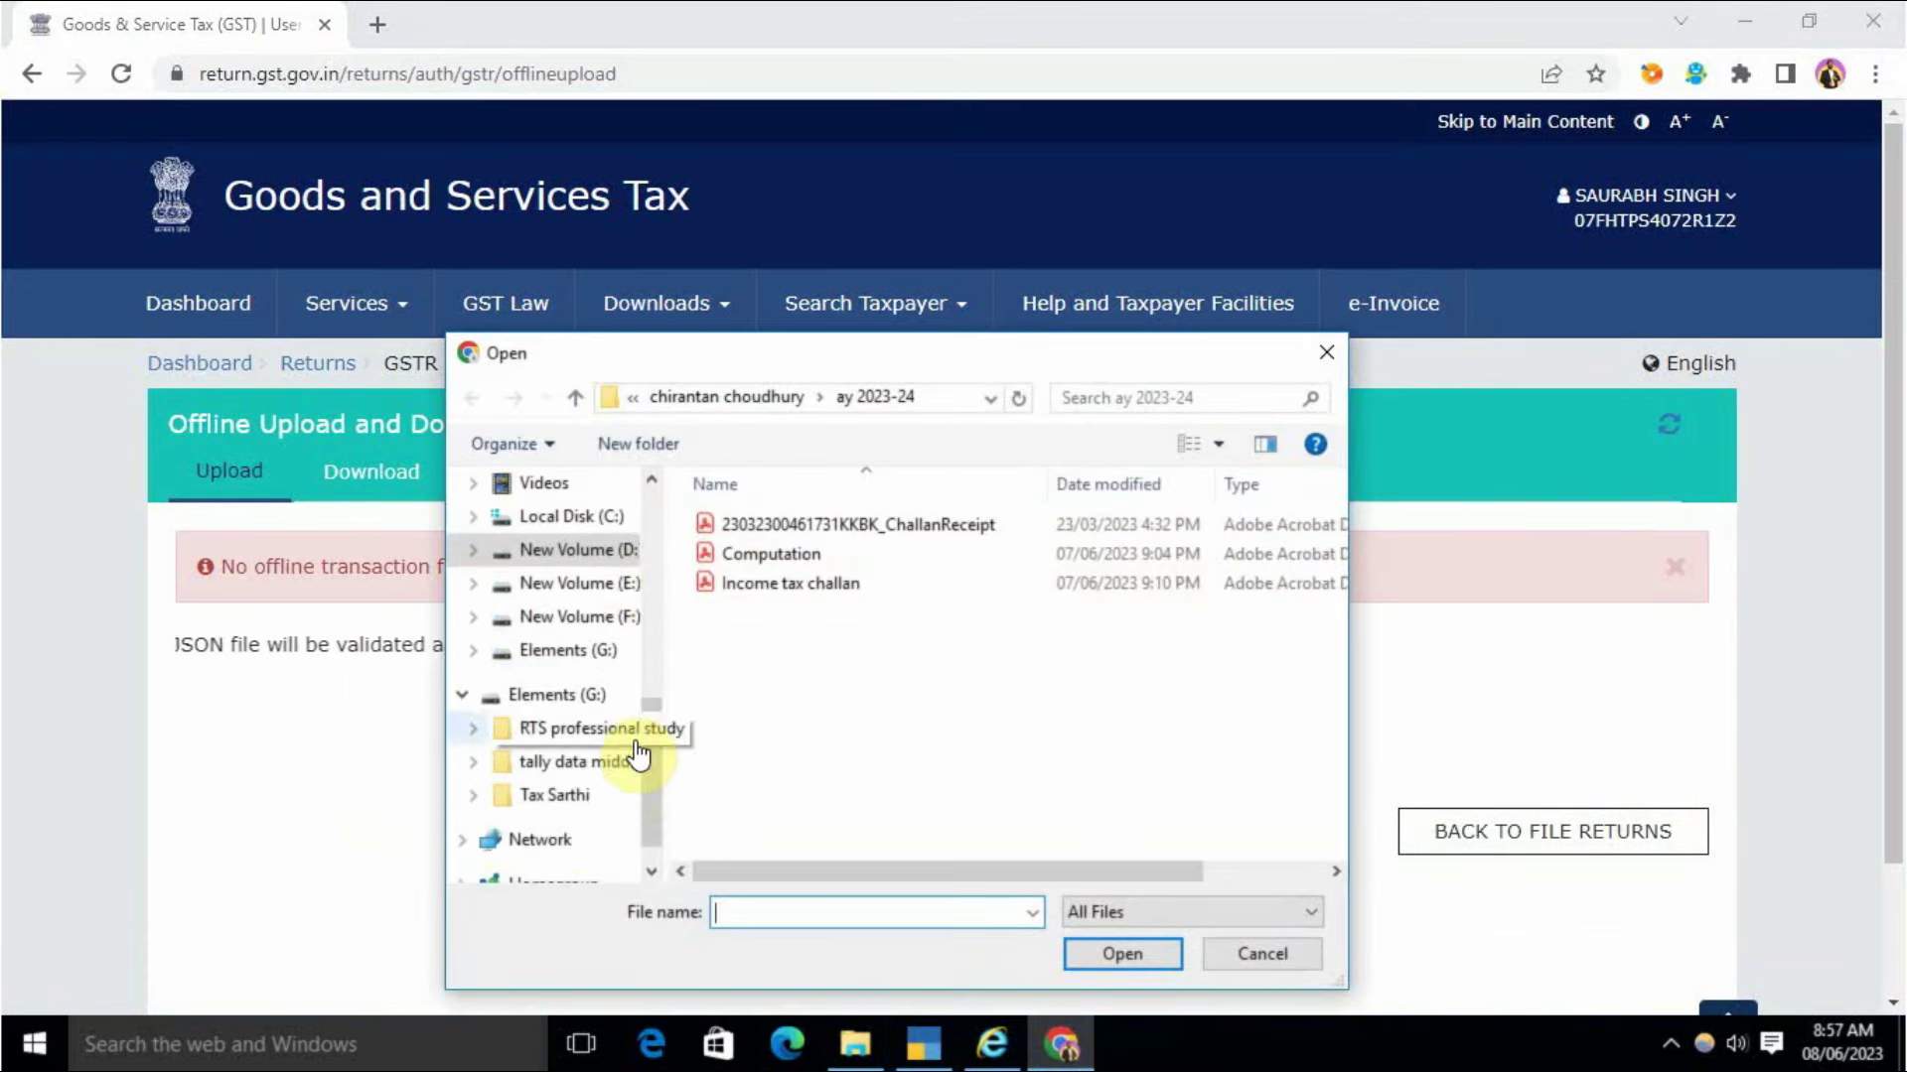
{"action": "left_click", "coordinate": [594, 552]}
{"action": "double_click", "coordinate": [784, 671]}
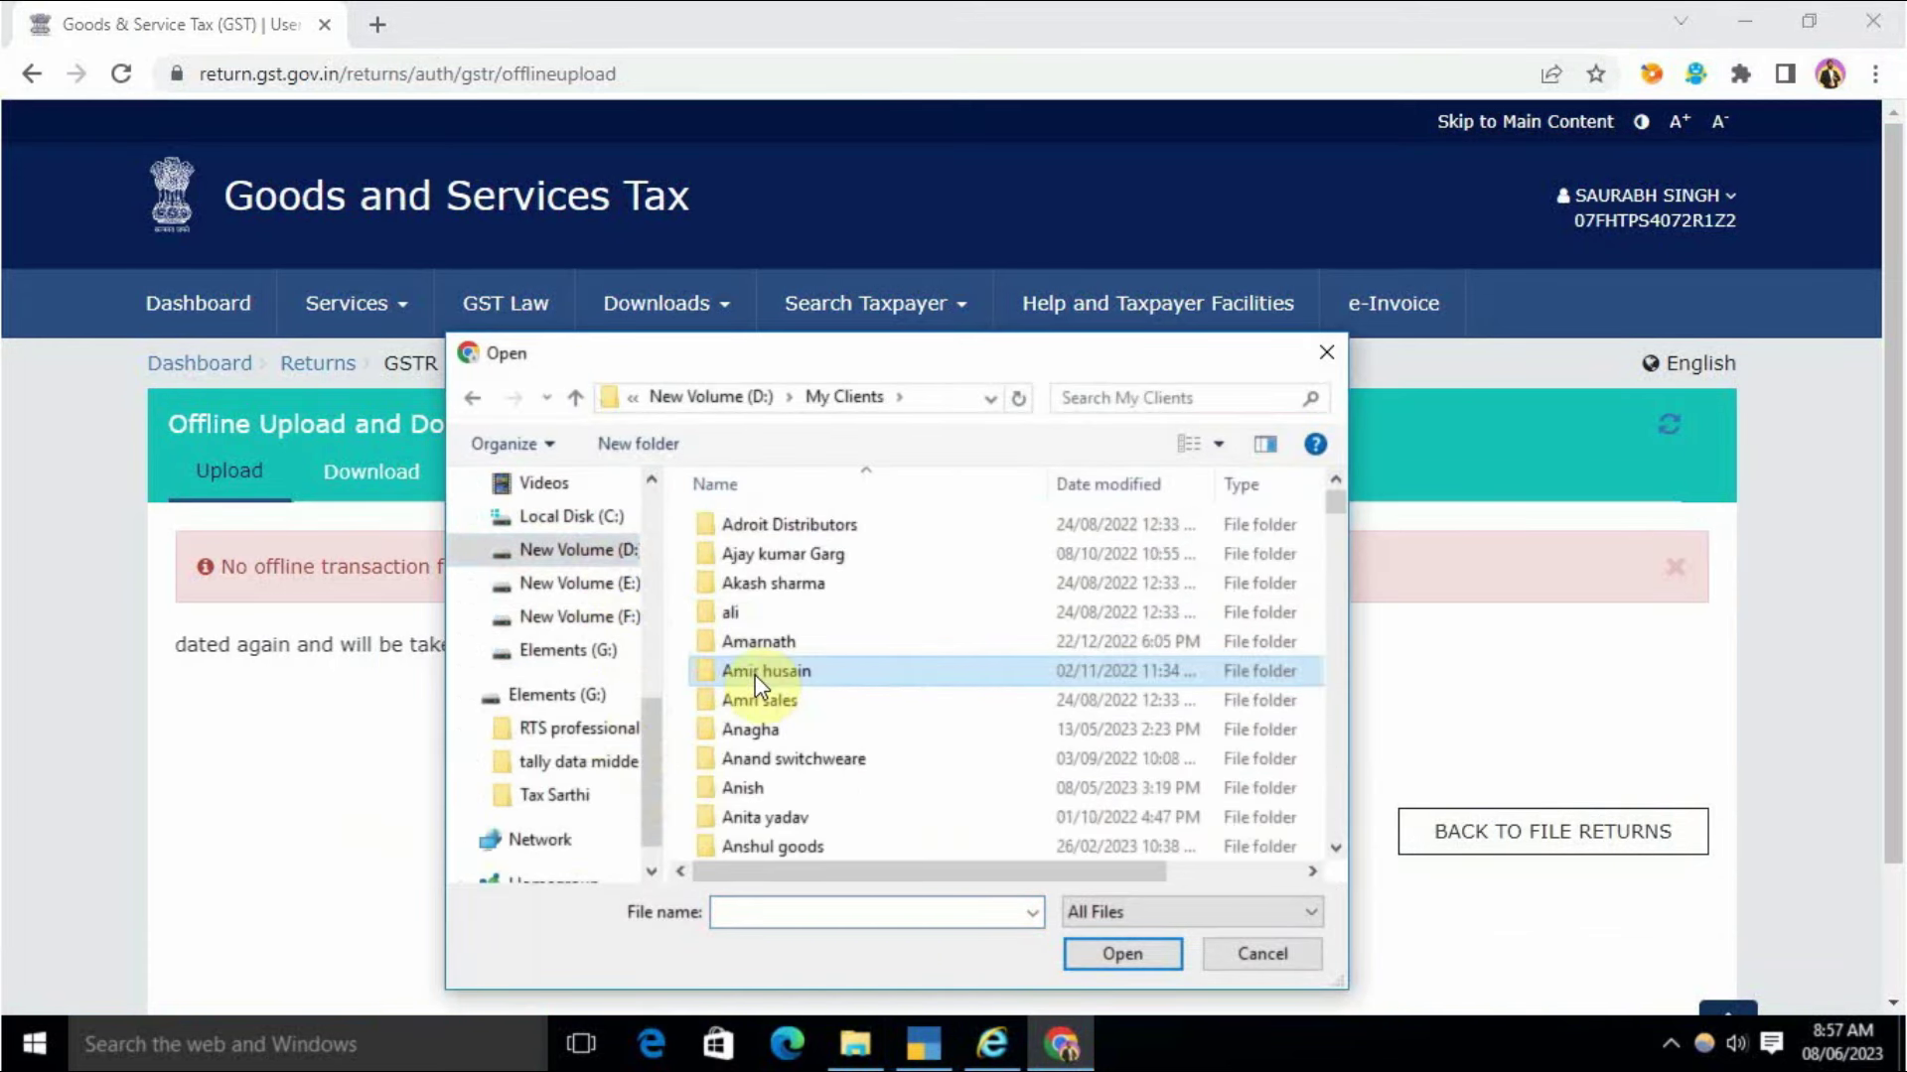
{"action": "key", "text": "c"}
{"action": "key", "text": "Down"}
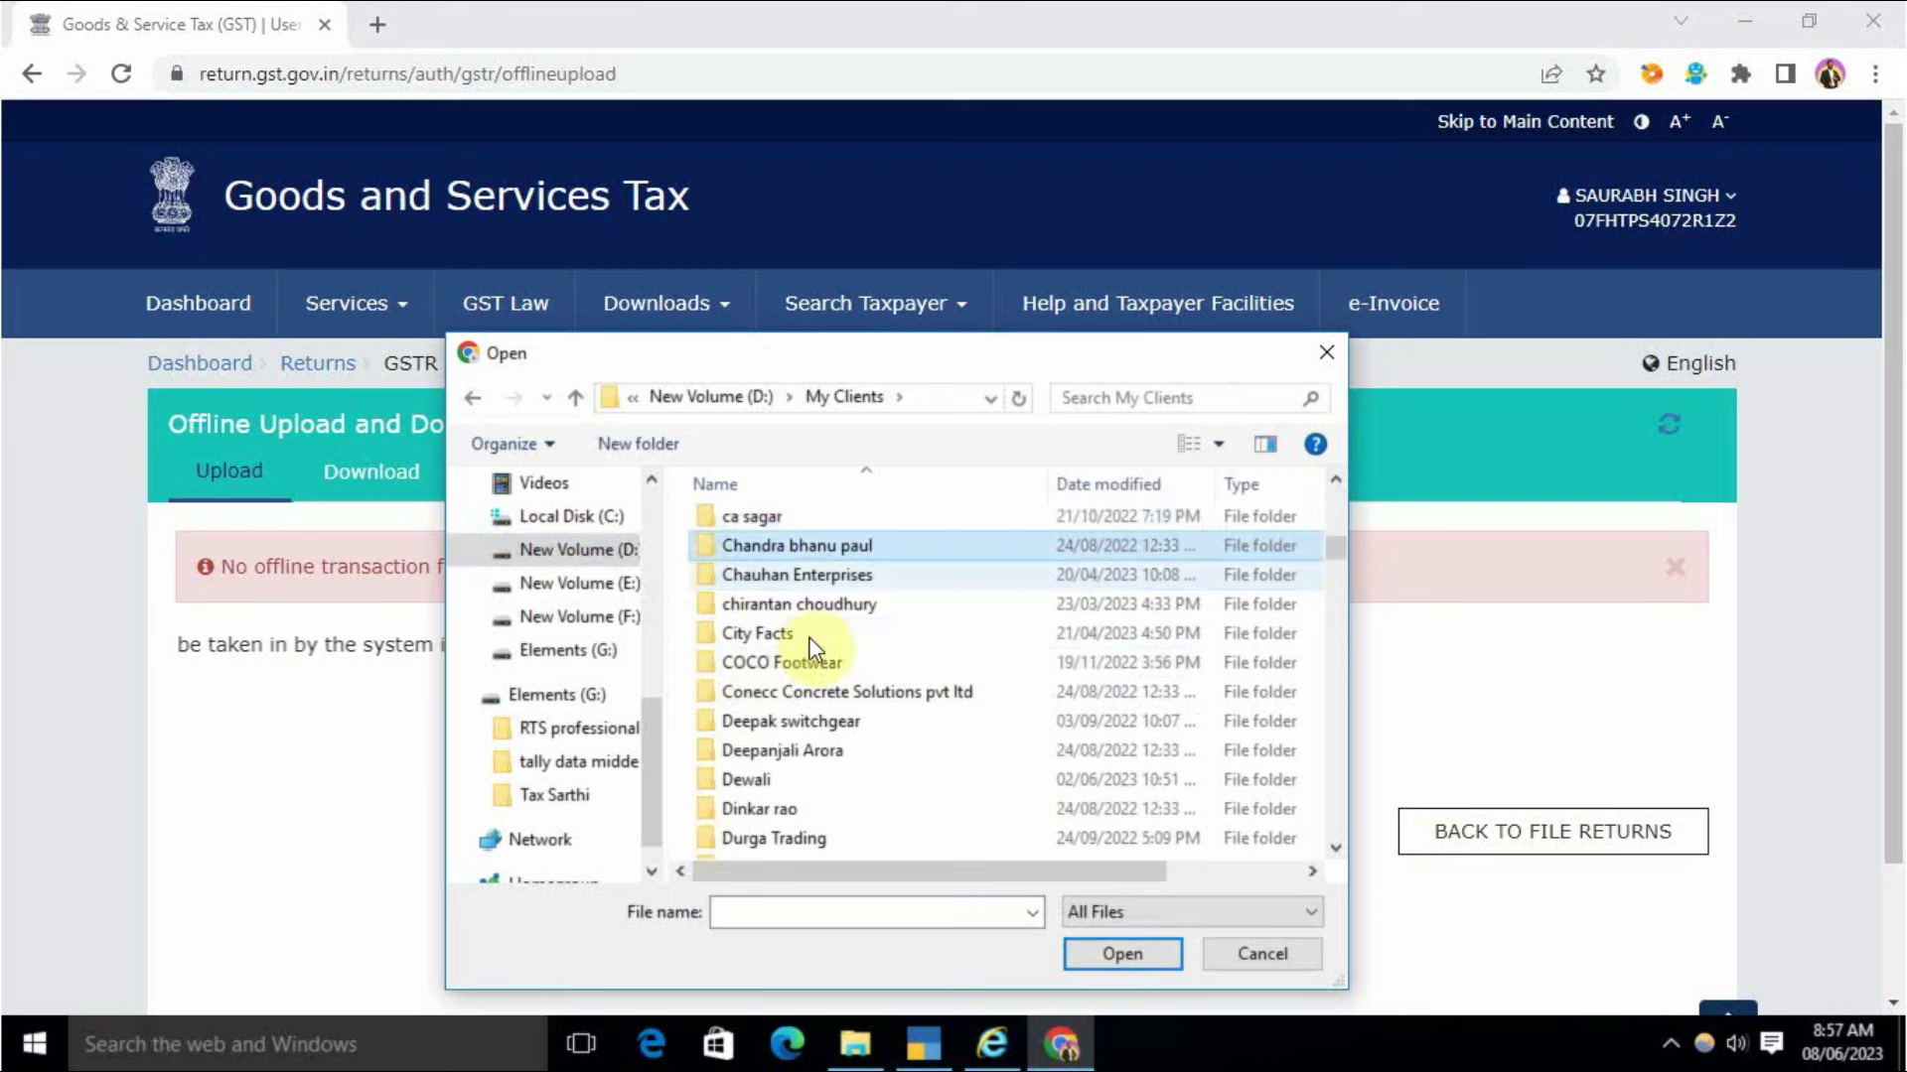
{"action": "double_click", "coordinate": [831, 576]}
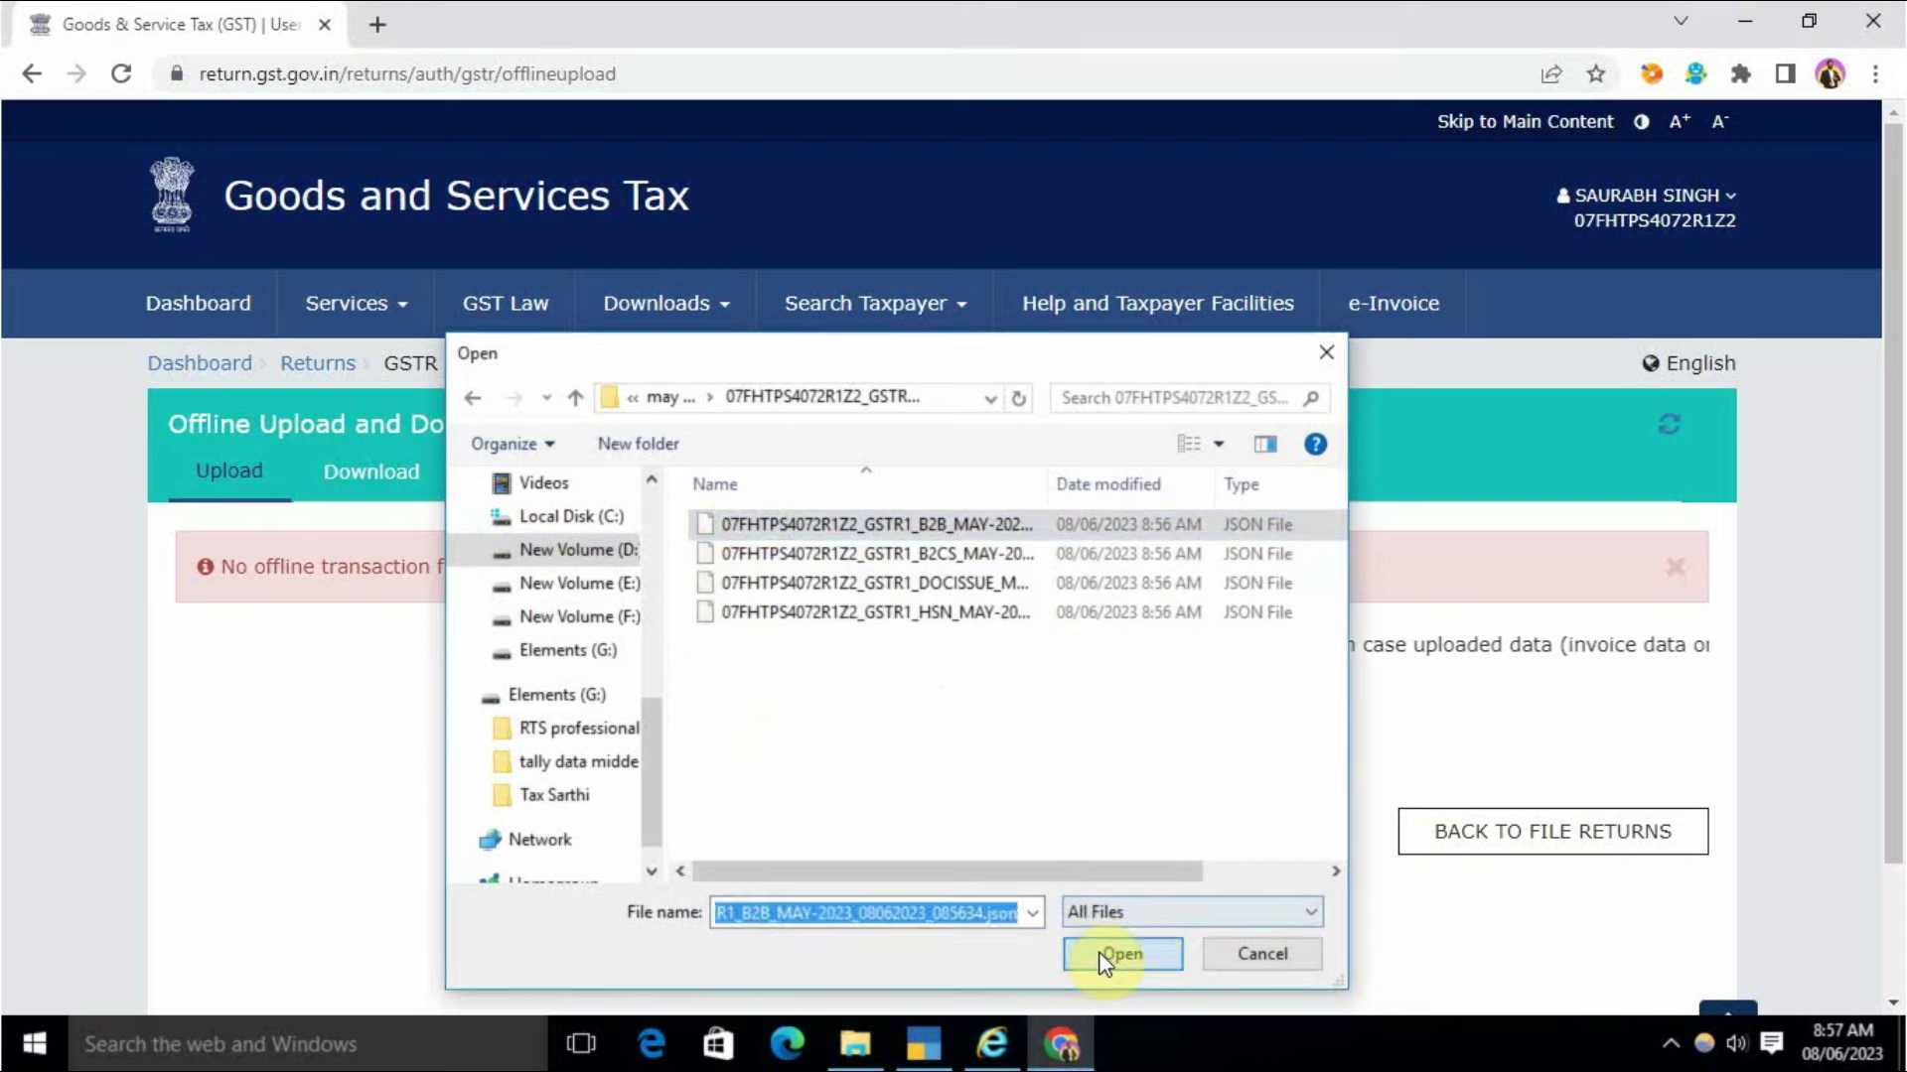
{"action": "left_click", "coordinate": [1102, 958]}
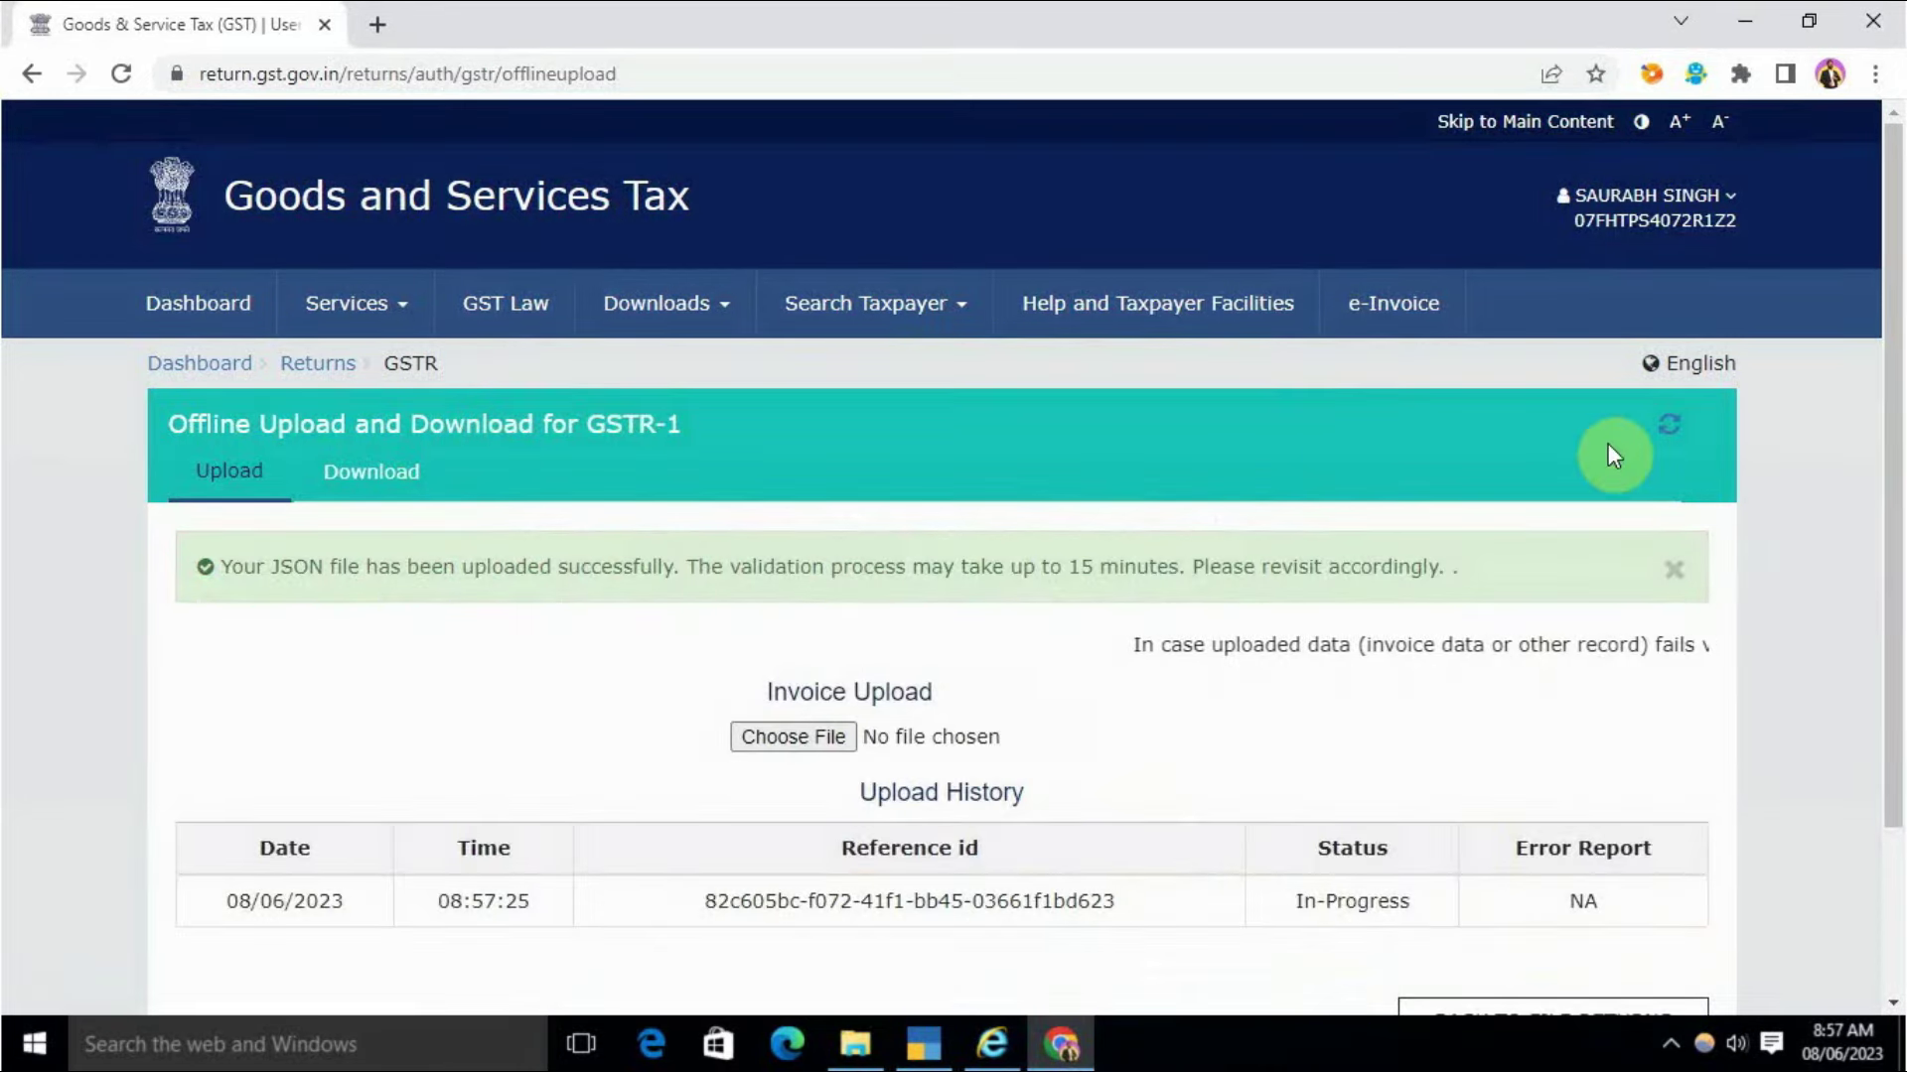
{"action": "left_click", "coordinate": [1668, 425]}
Upload the B2CS May 2023 JSON file for GSTR-1 and refresh its processing status
{"action": "left_click", "coordinate": [792, 637]}
{"action": "left_click", "coordinate": [812, 553]}
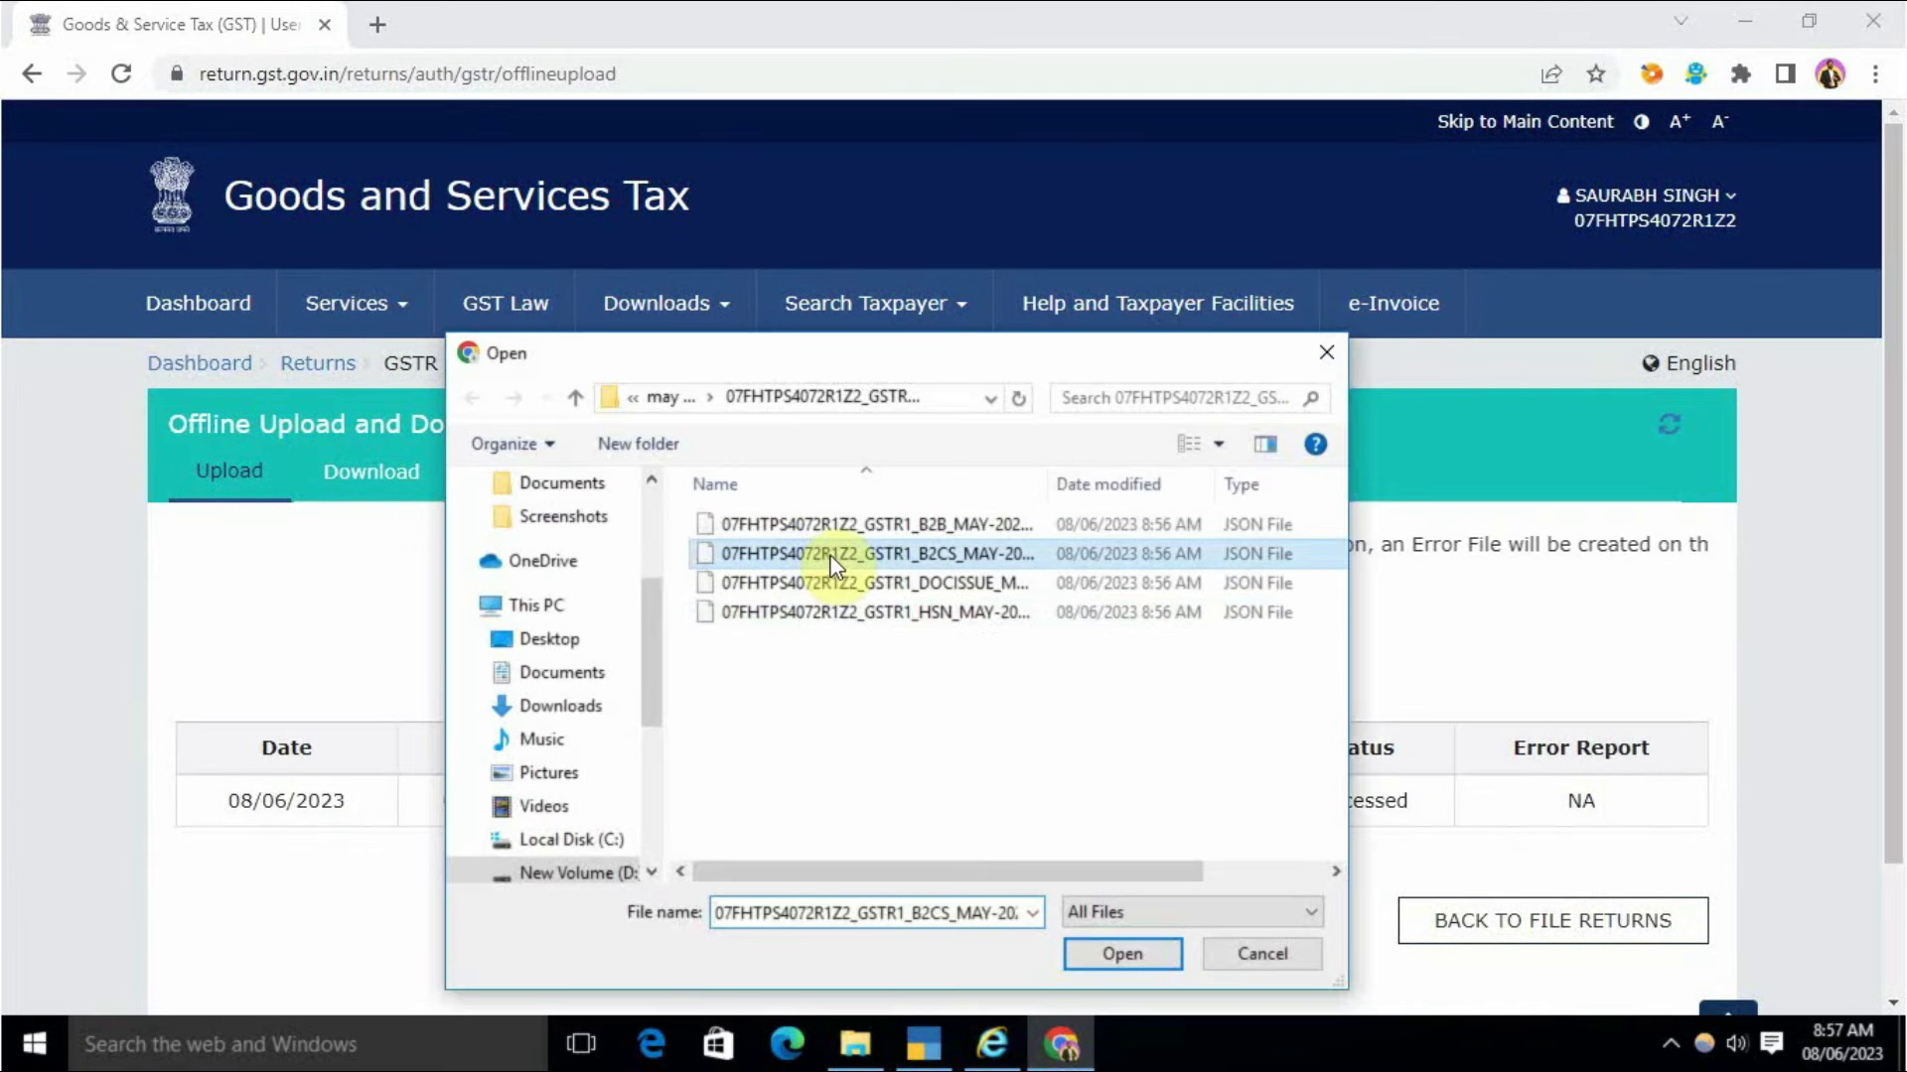
{"action": "left_click", "coordinate": [1122, 953]}
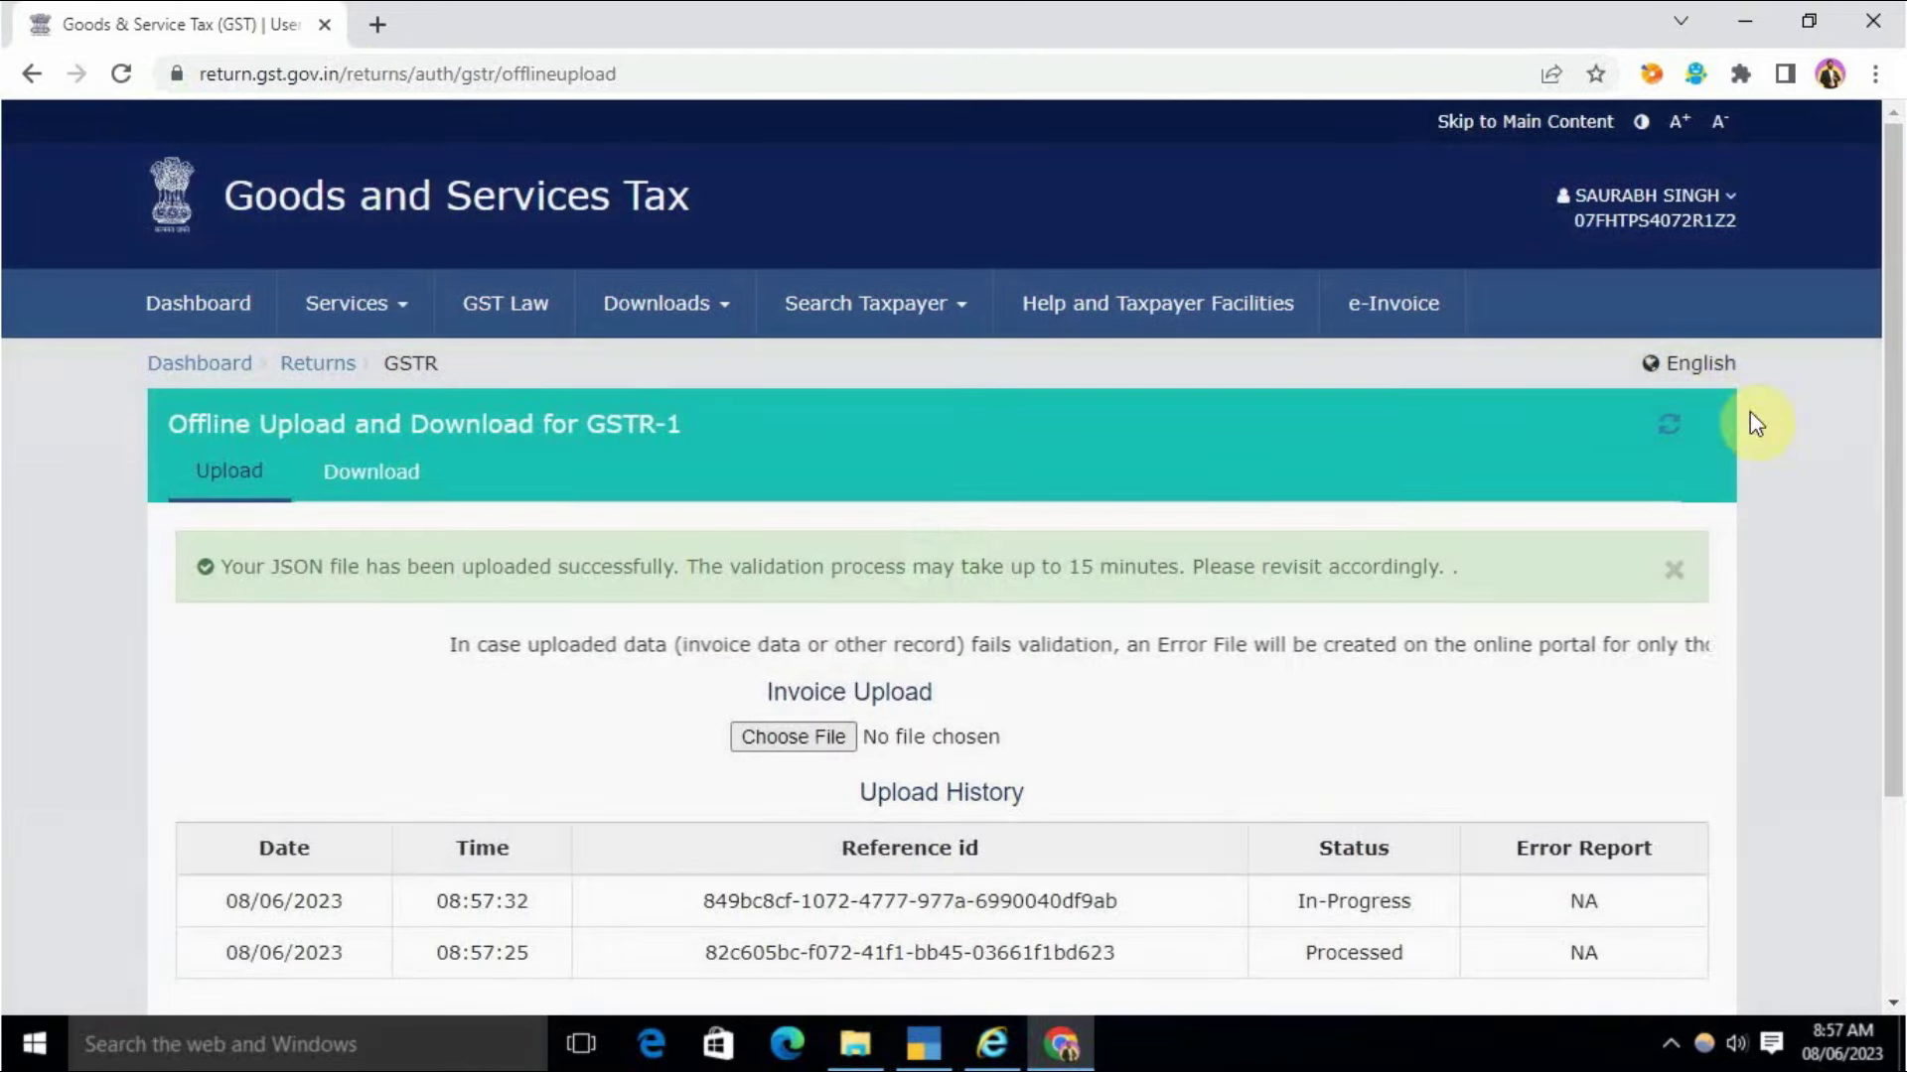
{"action": "left_click", "coordinate": [1672, 433]}
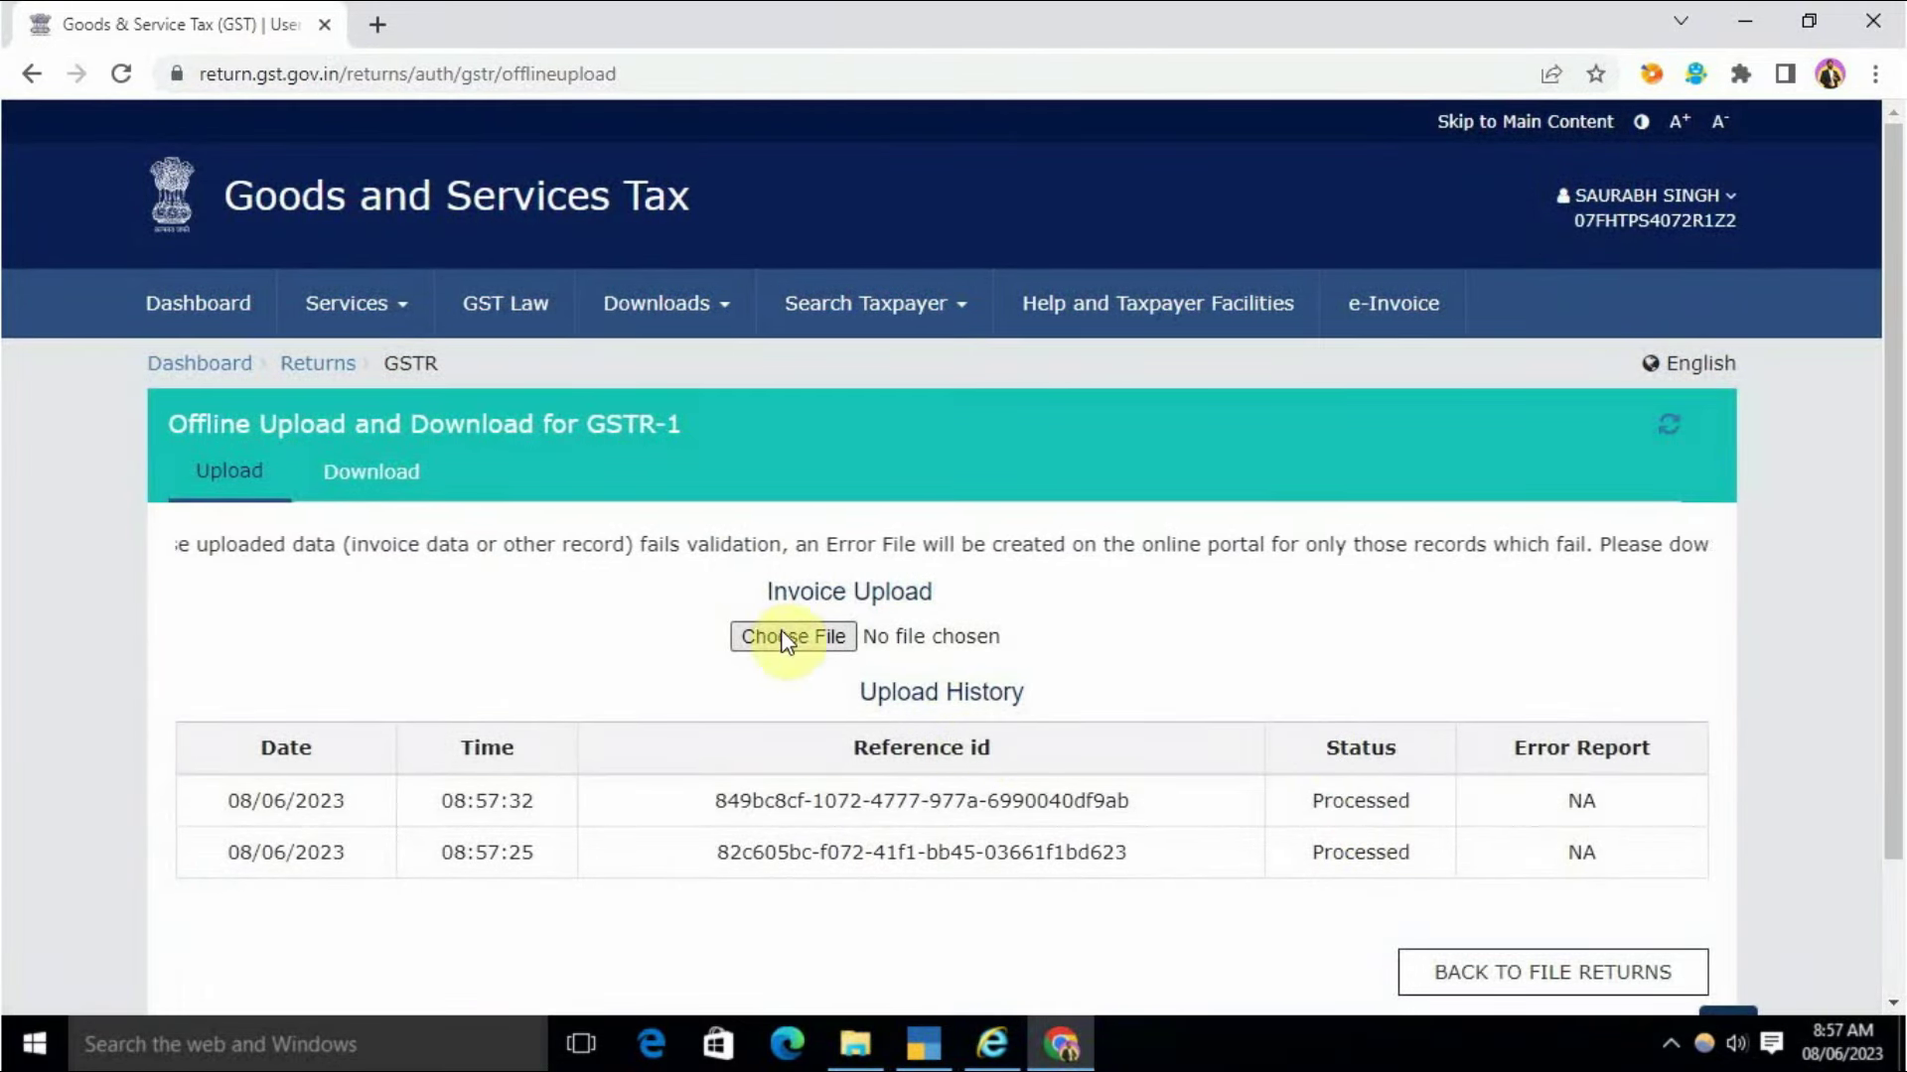
Upload the HSN May 2023 JSON file for GSTR-1 and refresh its processing status
{"action": "left_click", "coordinate": [747, 634]}
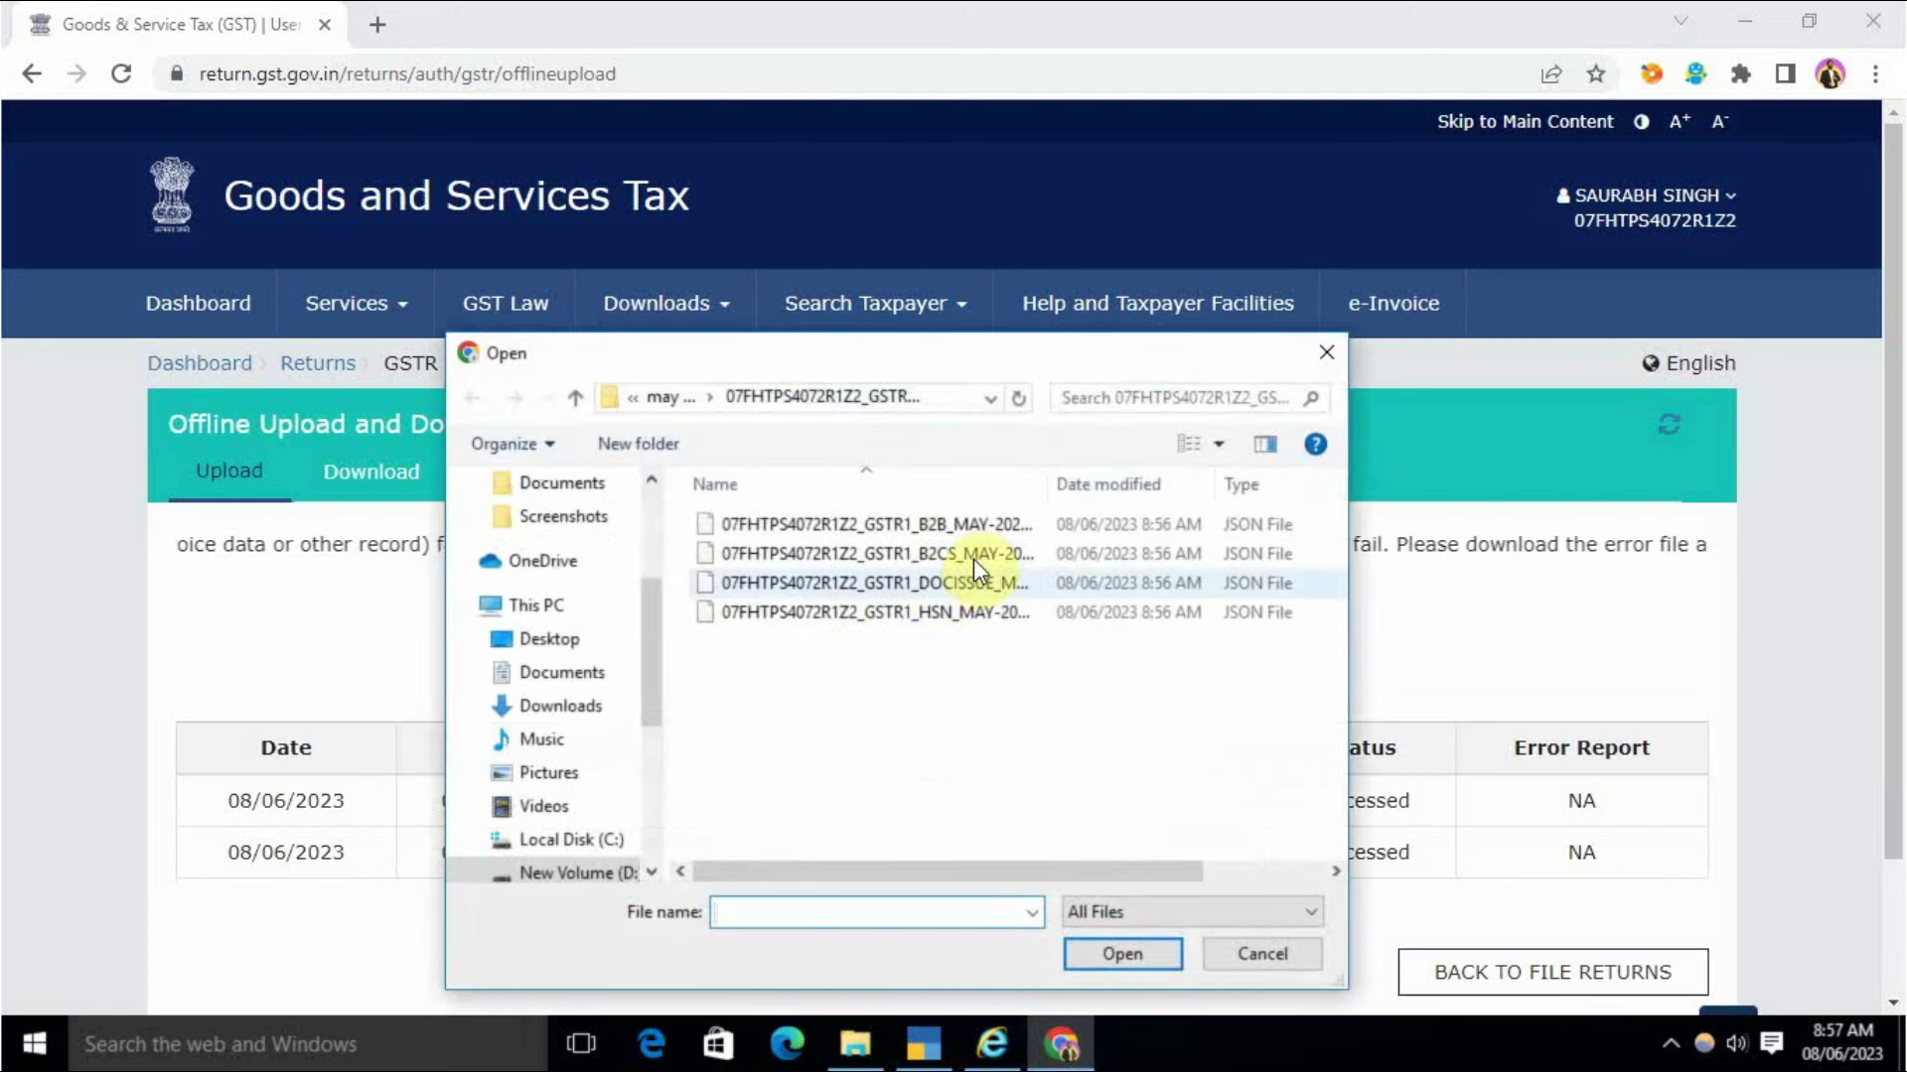
{"action": "left_click", "coordinate": [959, 612]}
{"action": "left_click", "coordinate": [1112, 955]}
{"action": "left_click", "coordinate": [1683, 441]}
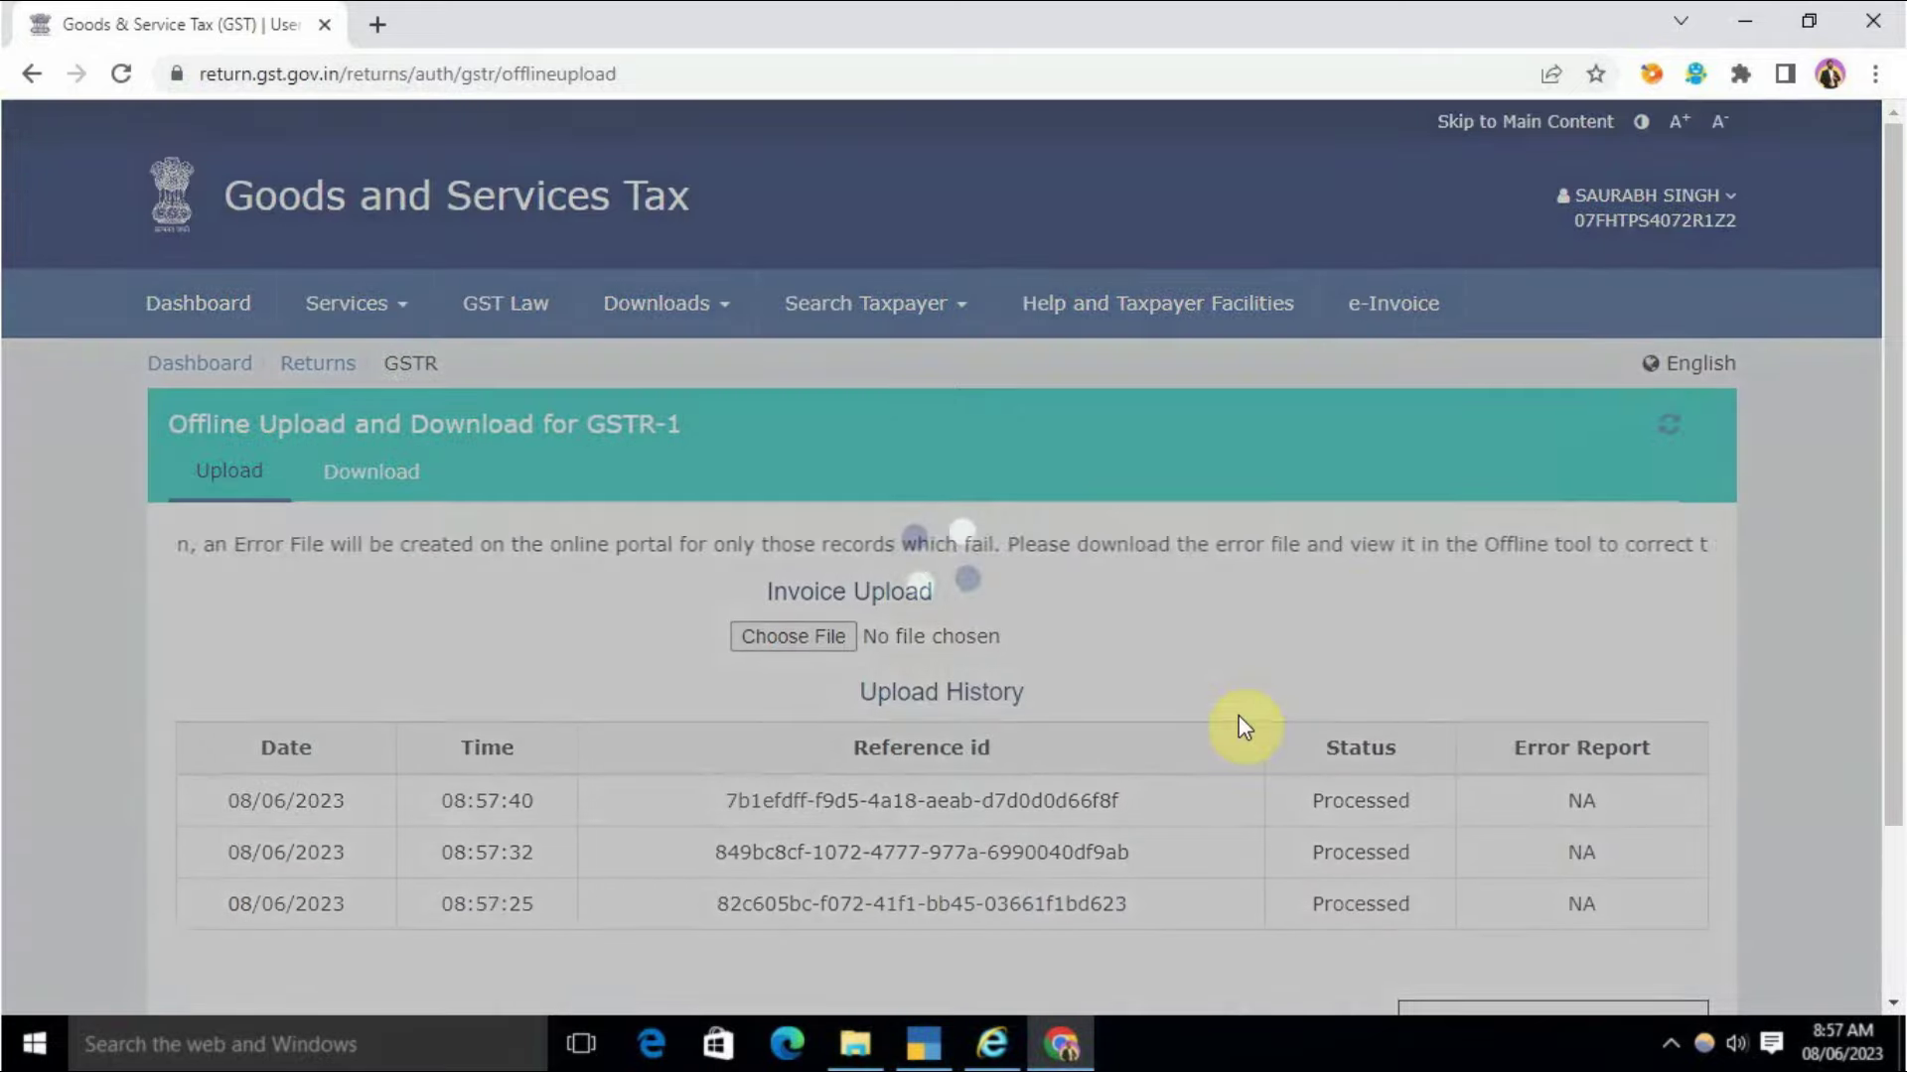
Upload the DOCISSUE May 2023 JSON file for GSTR-1 and refresh its processing status
{"action": "scroll", "coordinate": [1092, 686], "scroll_direction": "down", "scroll_amount": 2}
{"action": "left_click", "coordinate": [839, 508]}
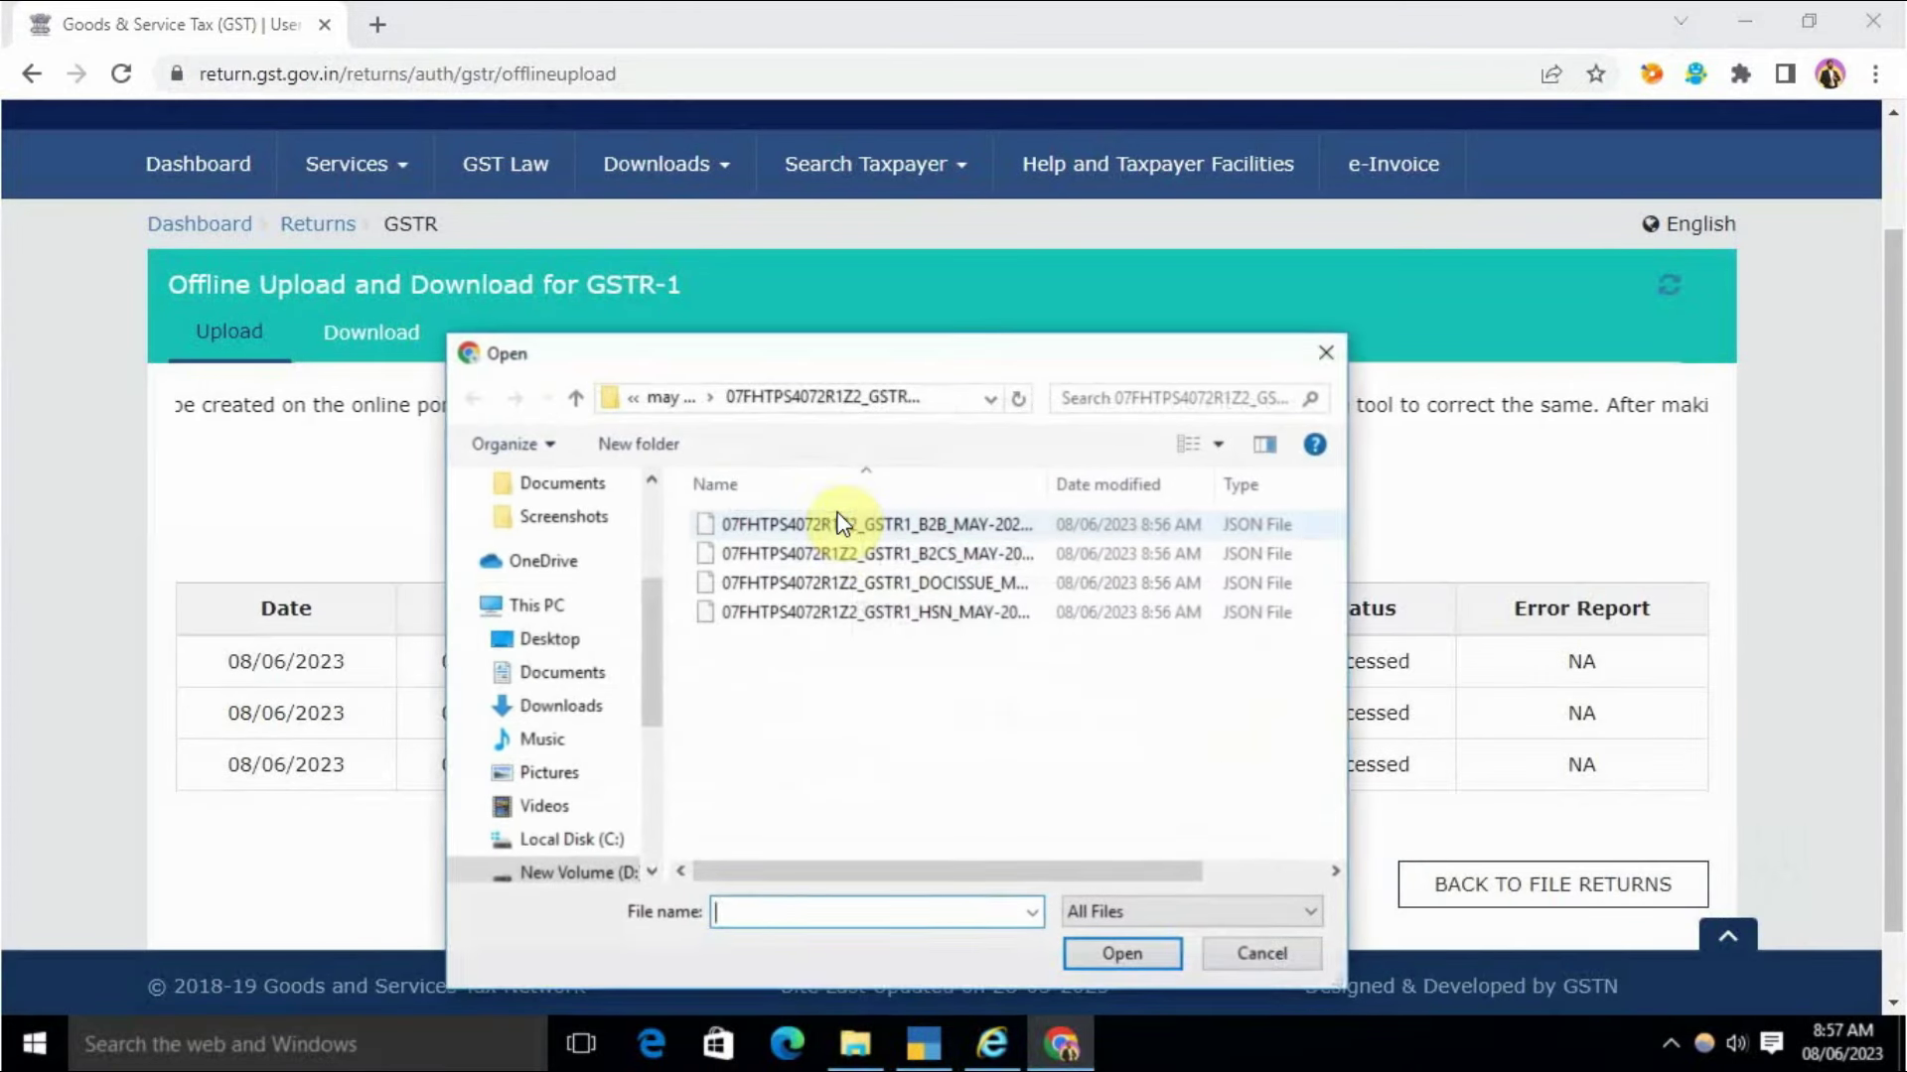
{"action": "left_click", "coordinate": [969, 583]}
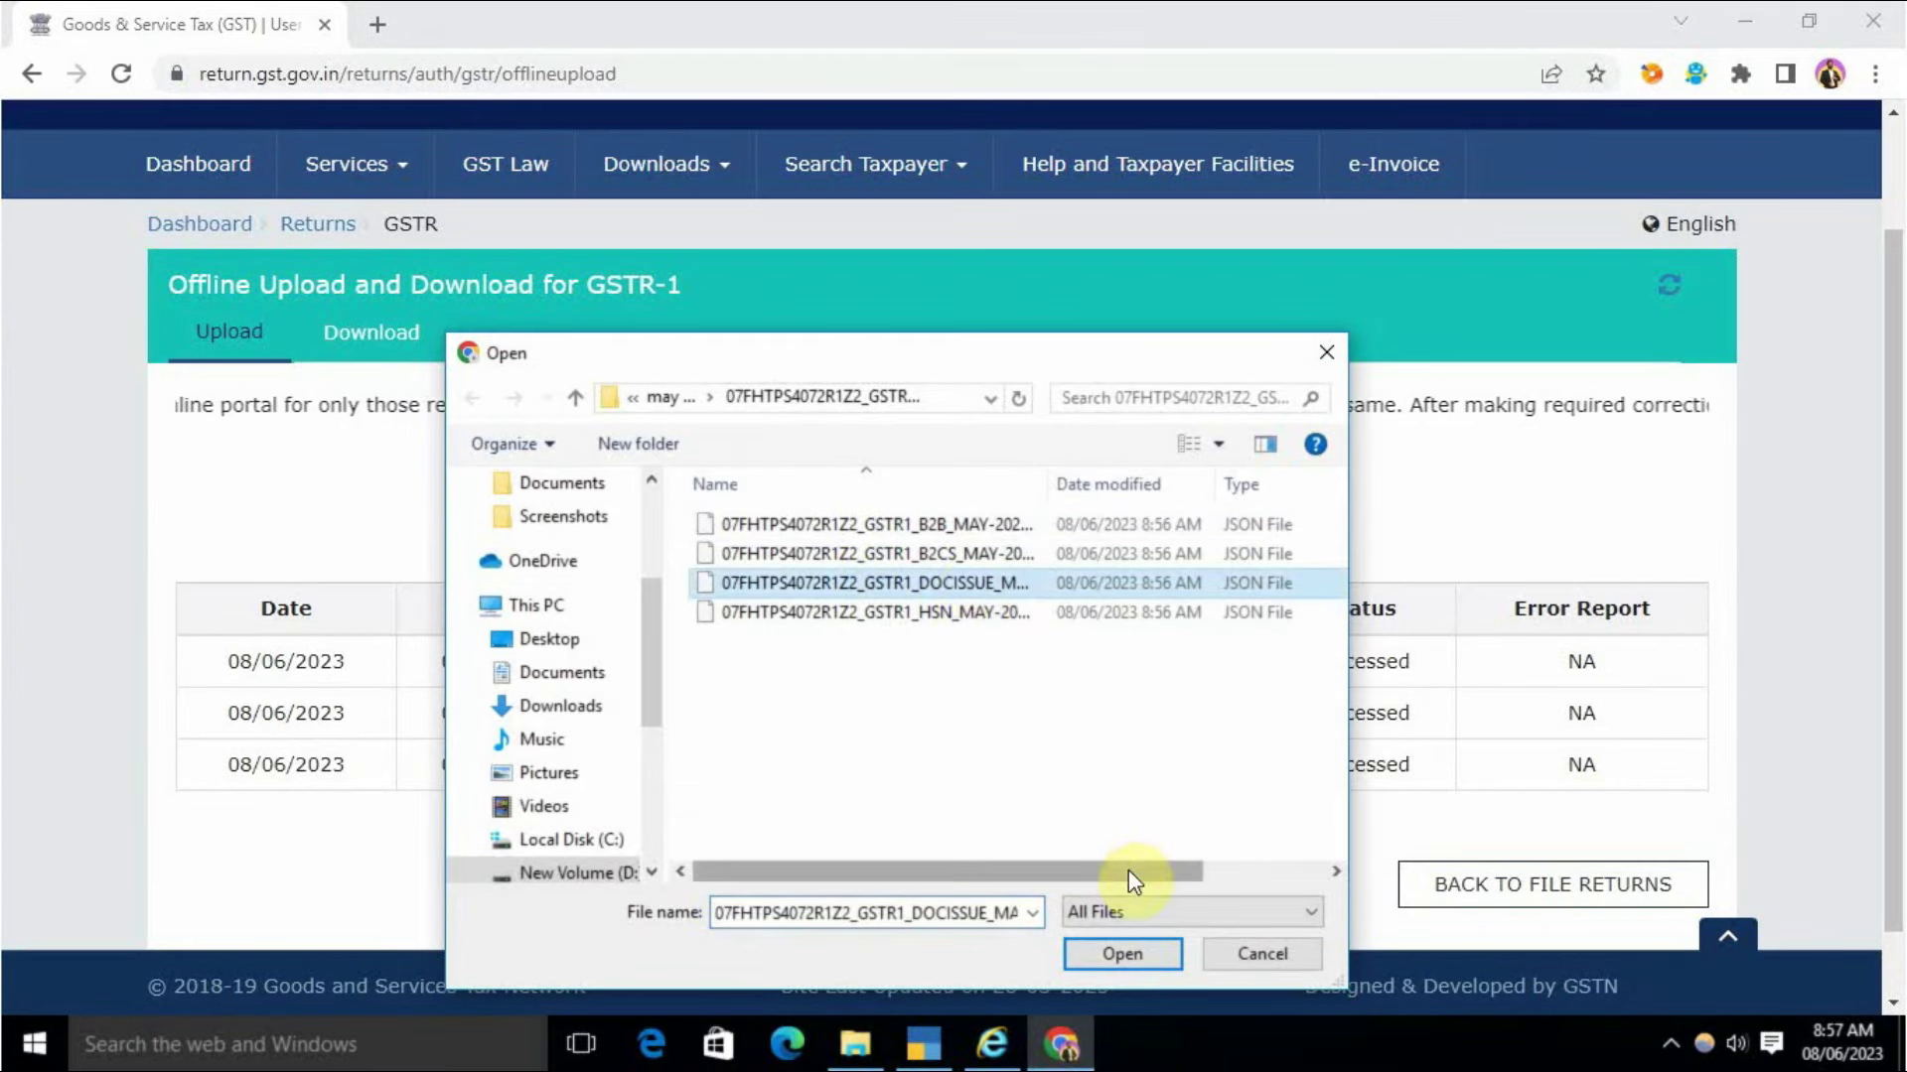
{"action": "left_click", "coordinate": [1122, 953]}
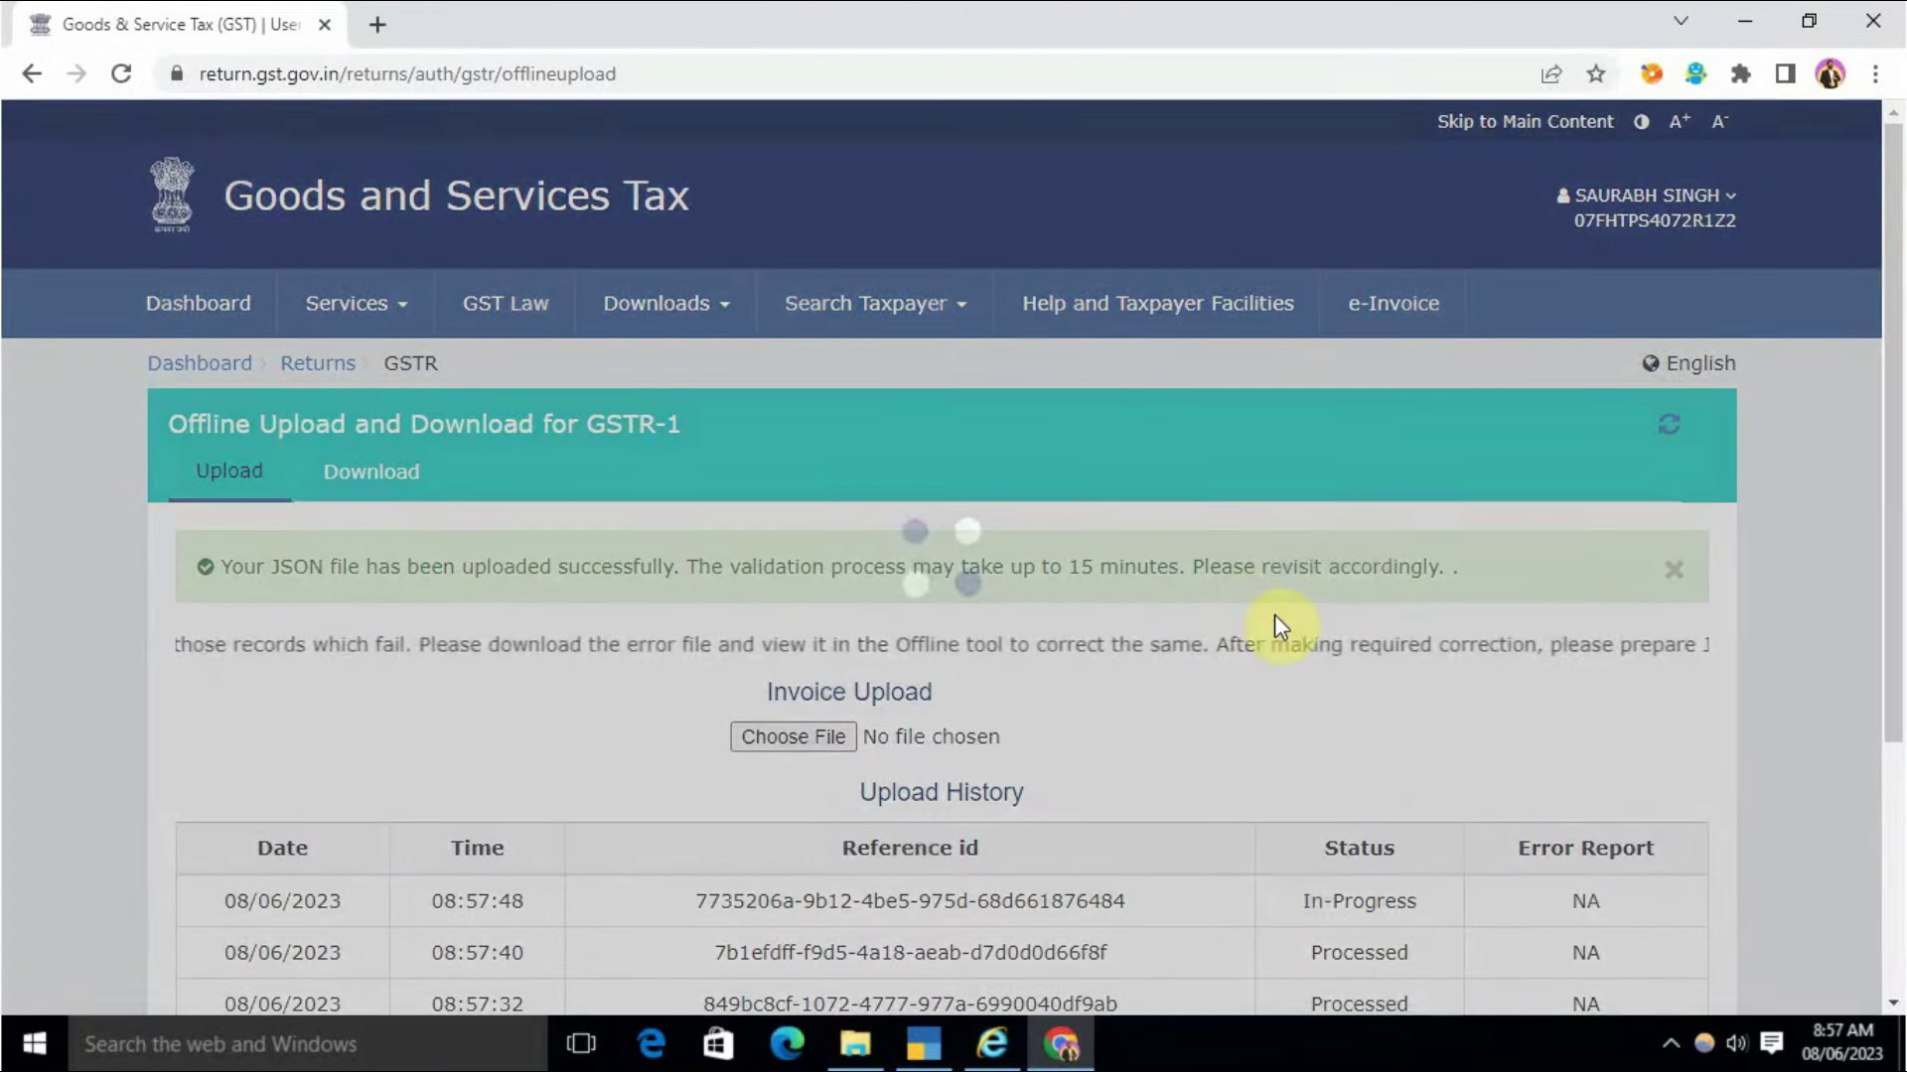
{"action": "scroll", "coordinate": [1291, 635], "scroll_direction": "down", "scroll_amount": 1}
{"action": "left_click", "coordinate": [1666, 298]}
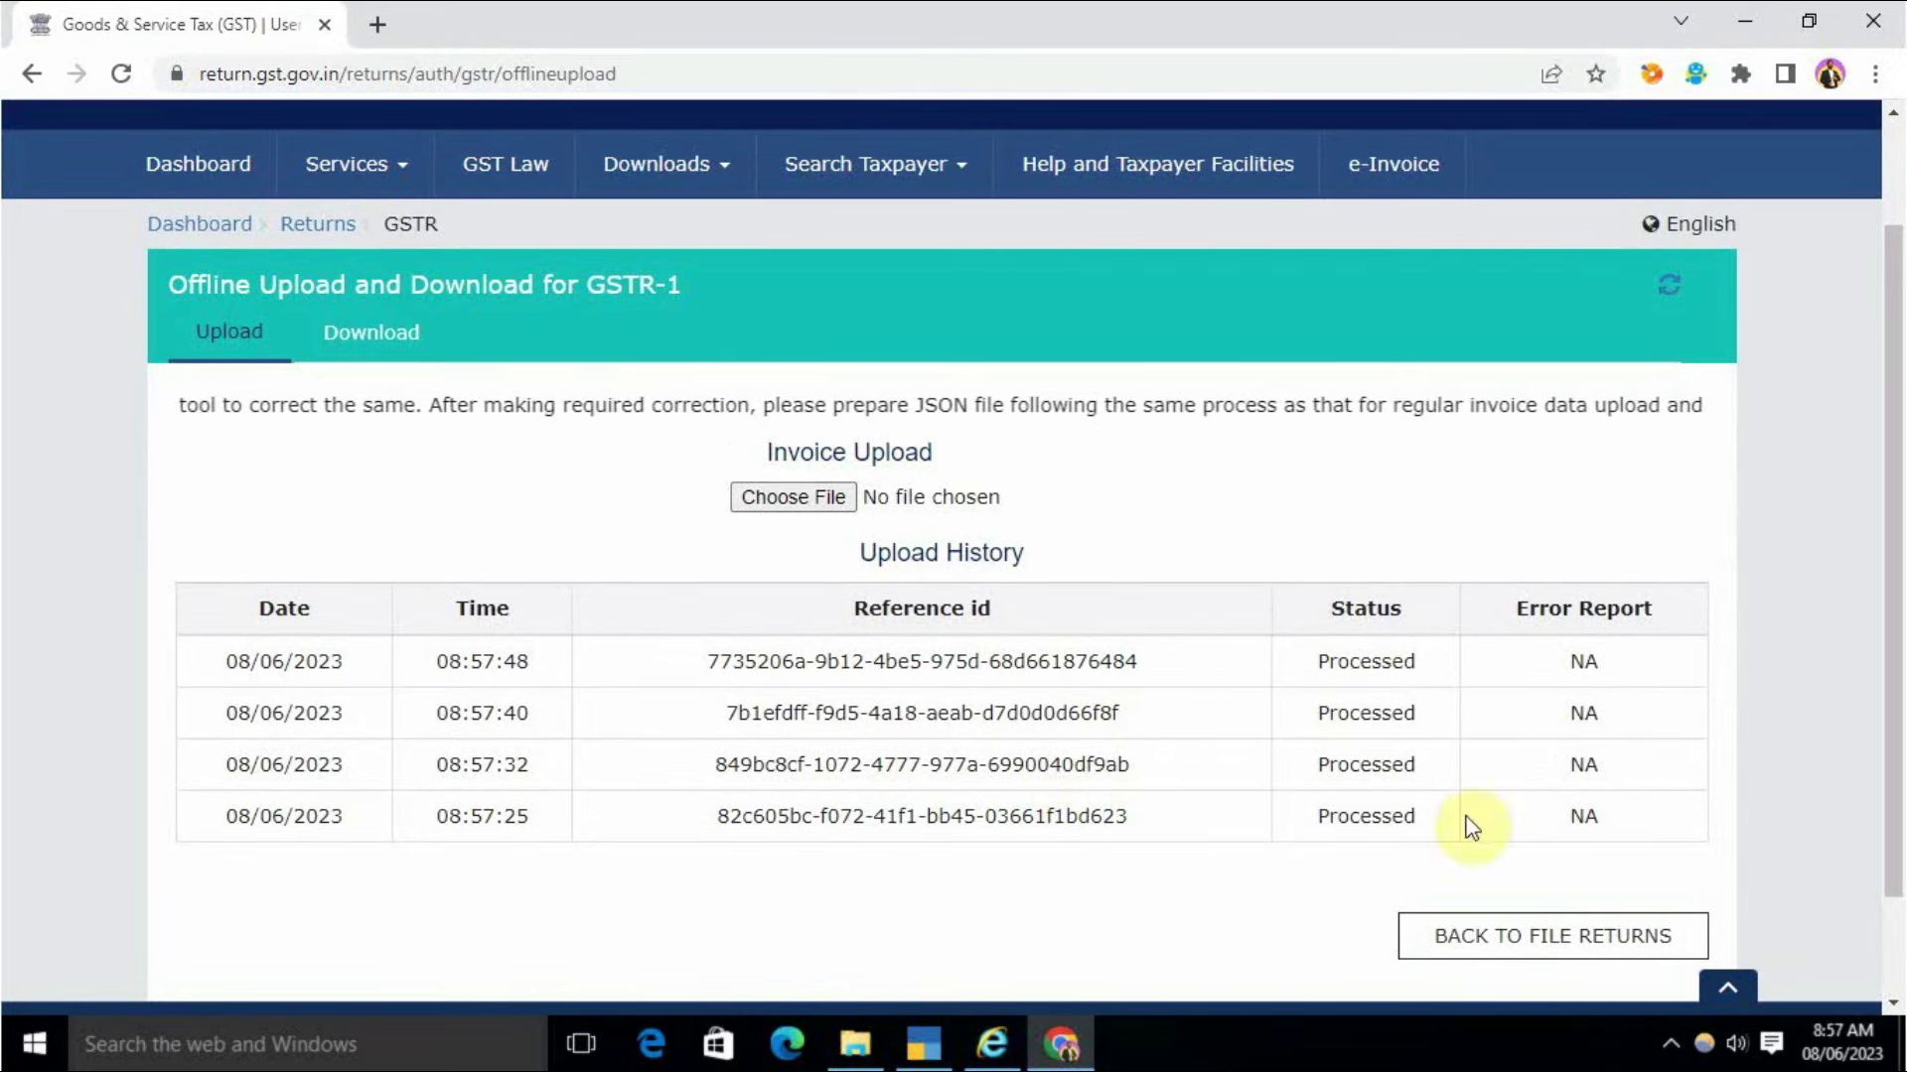
Go back to File Returns and open the Period choices for Quarter 1 (Apr - Jun) of 2023-24
{"action": "left_click", "coordinate": [1477, 944]}
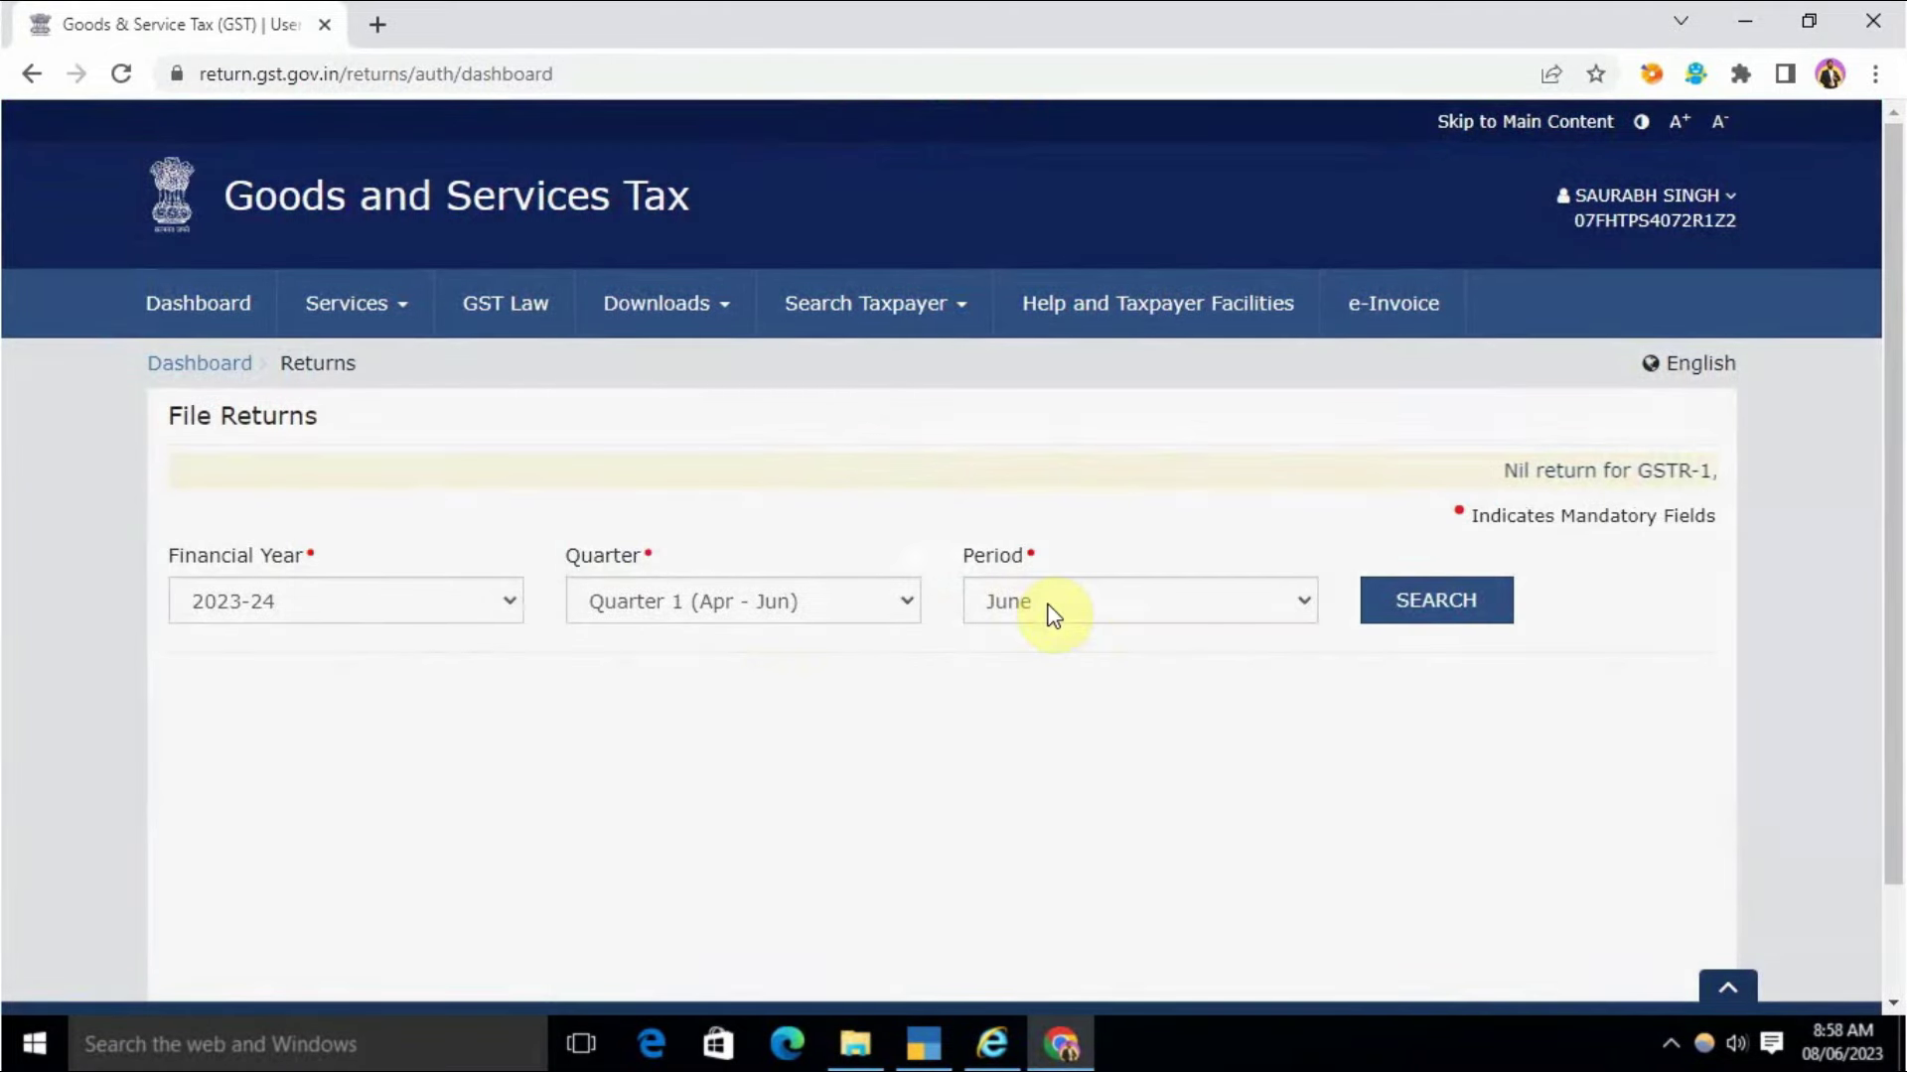
{"action": "left_click", "coordinate": [1051, 608]}
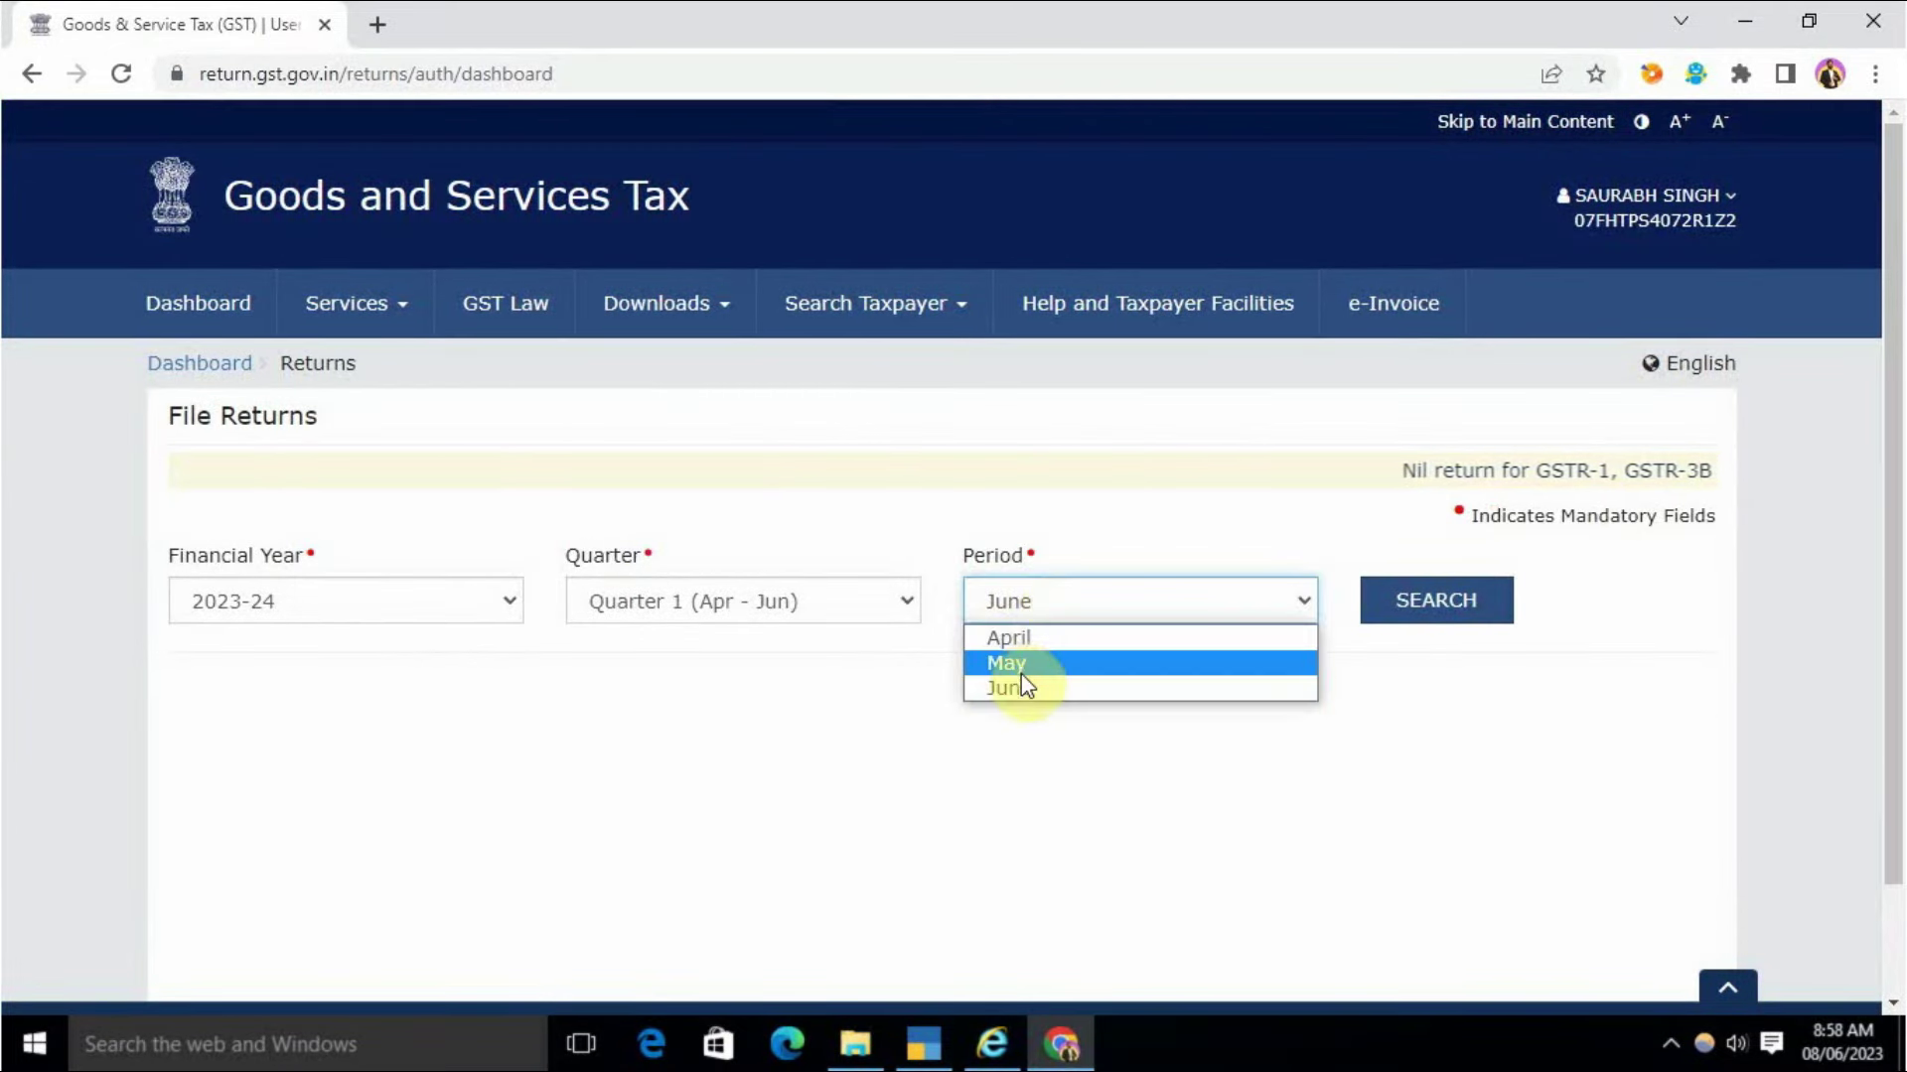